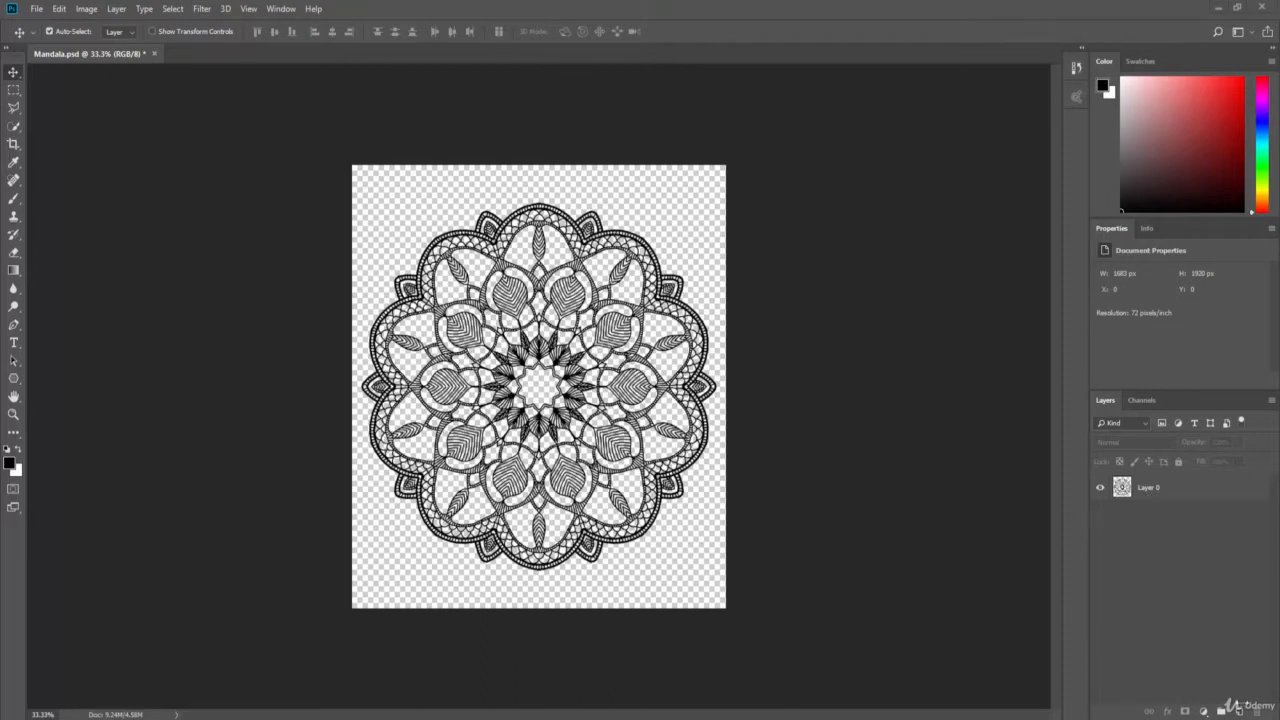
# Step: Create a layer named Background beneath the artwork layer, and rename the artwork layer Mandala
pyautogui.click(1237, 709)
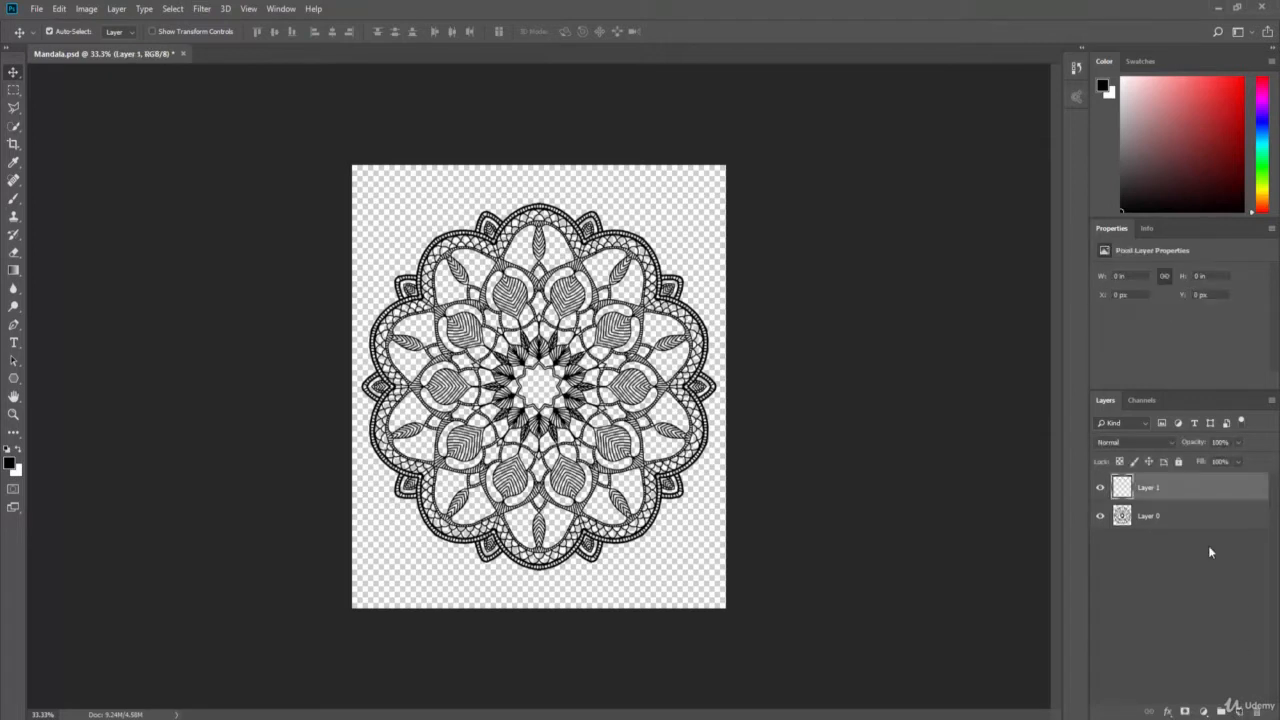
pyautogui.moveTo(1166, 487); pyautogui.dragTo(1166, 527)
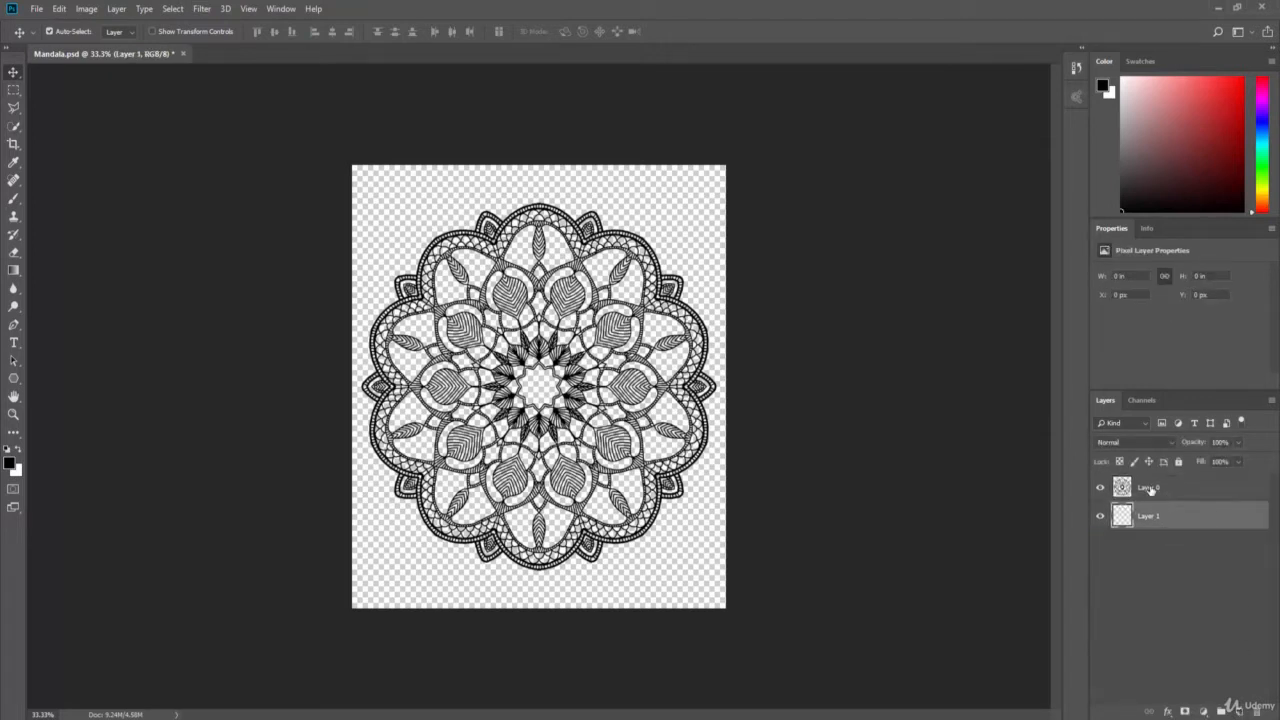
pyautogui.doubleClick(1150, 490)
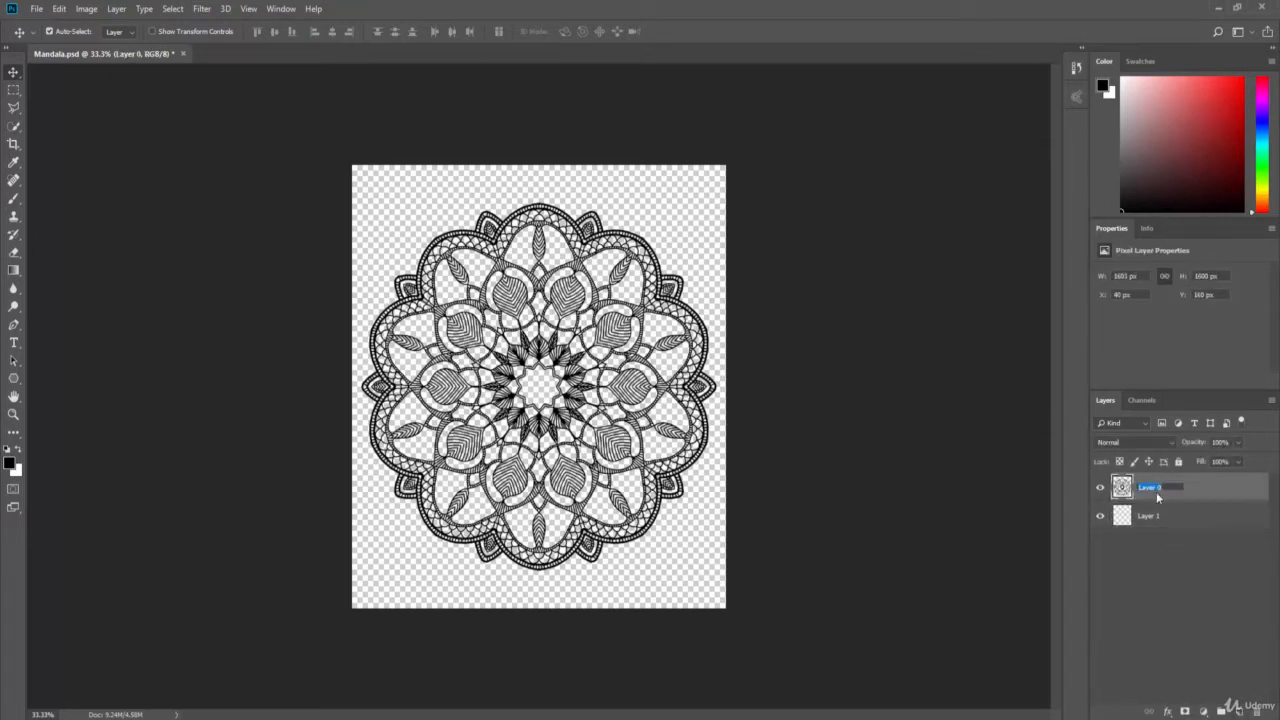
pyautogui.write('Mandala')
pyautogui.press('Return')
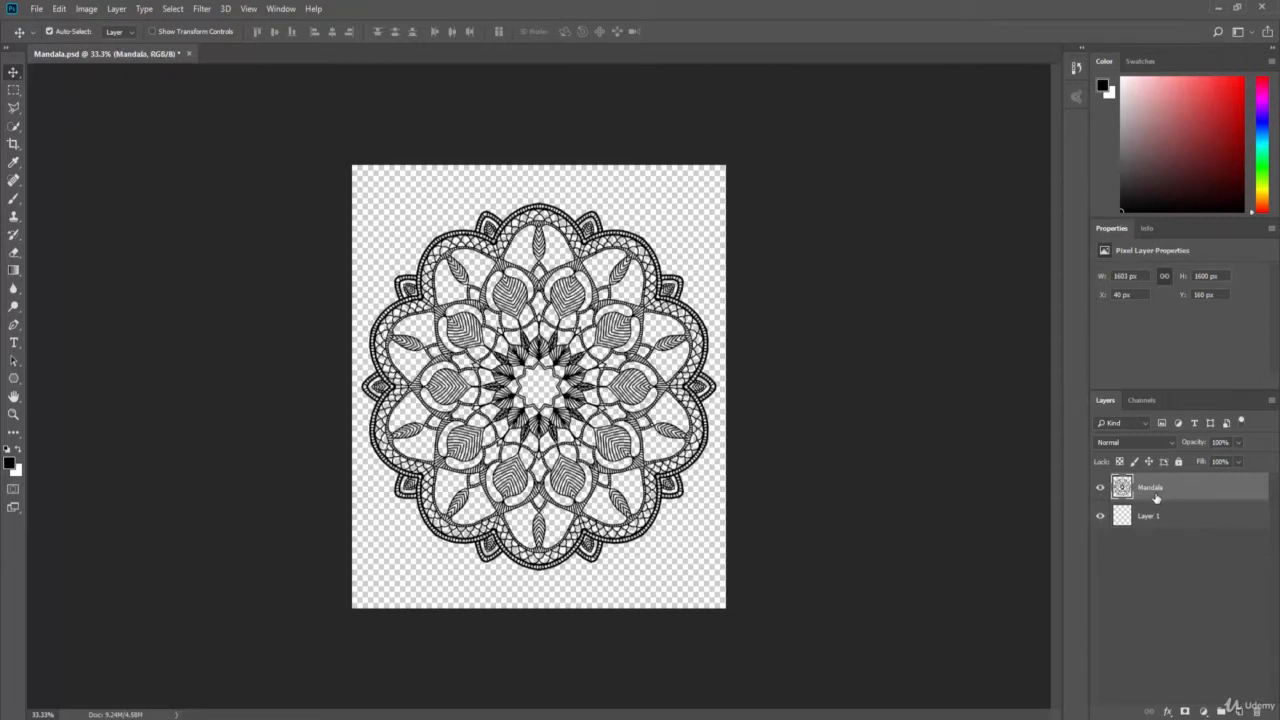
pyautogui.doubleClick(1151, 518)
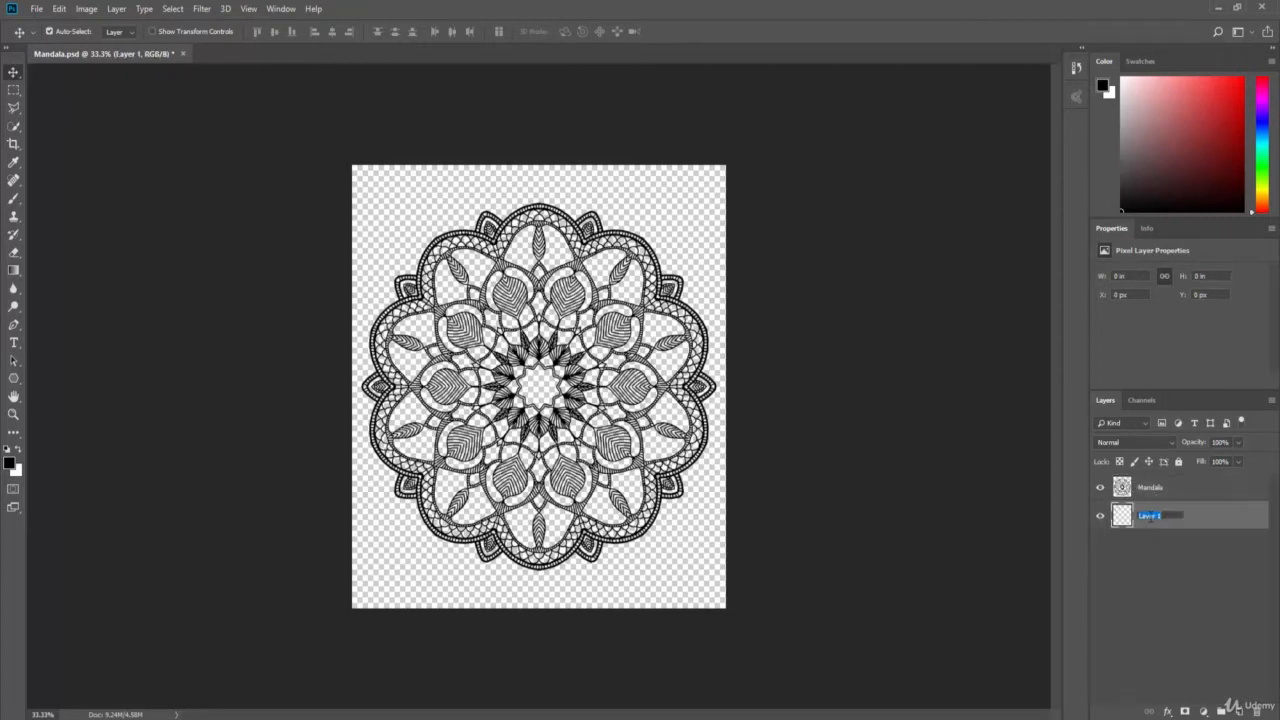
pyautogui.write('Background')
pyautogui.press('Return')
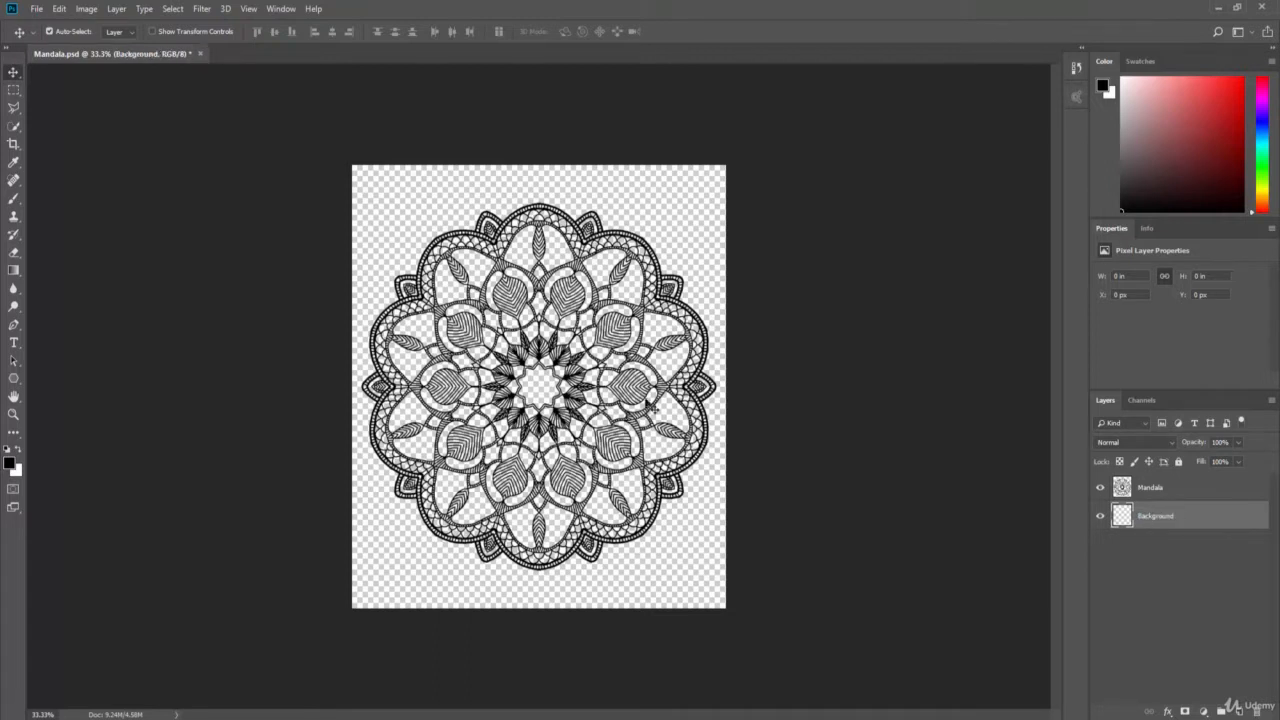
# Step: Set the foreground colour to dark green, hex 3e6e10
pyautogui.click(9, 464)
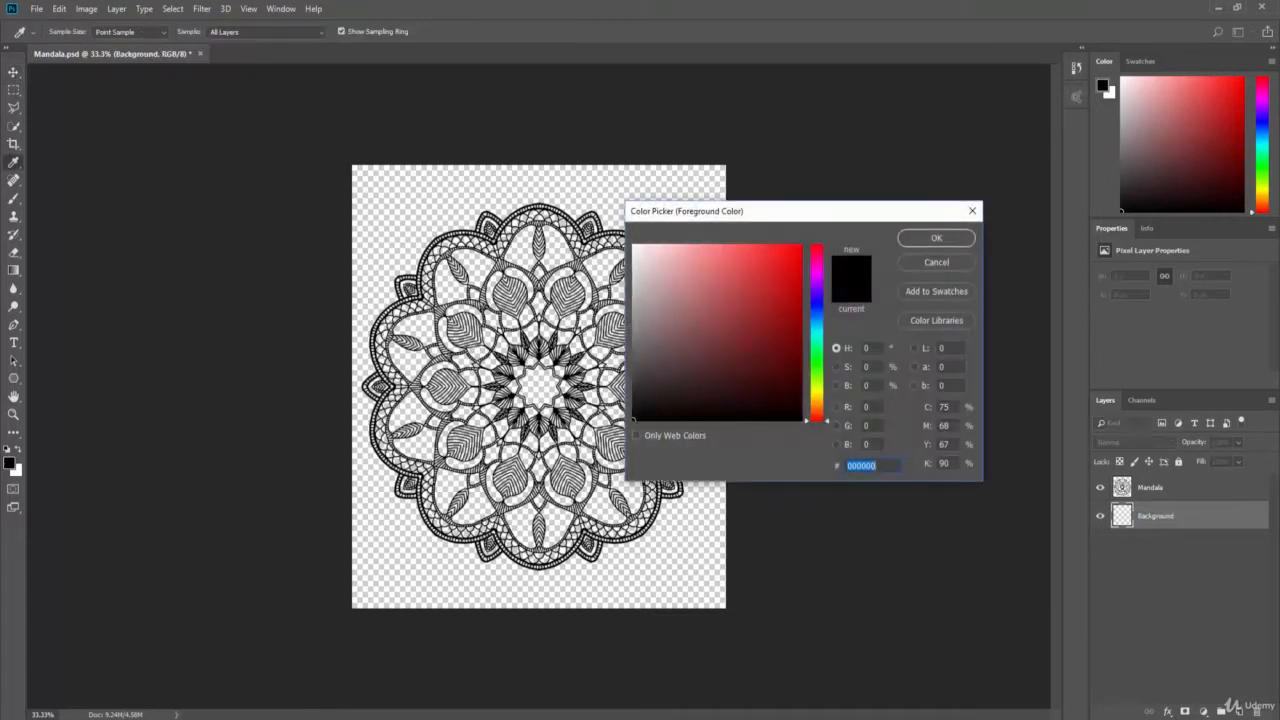
pyautogui.click(816, 377)
pyautogui.click(757, 372)
pyautogui.moveTo(757, 372); pyautogui.dragTo(777, 345)
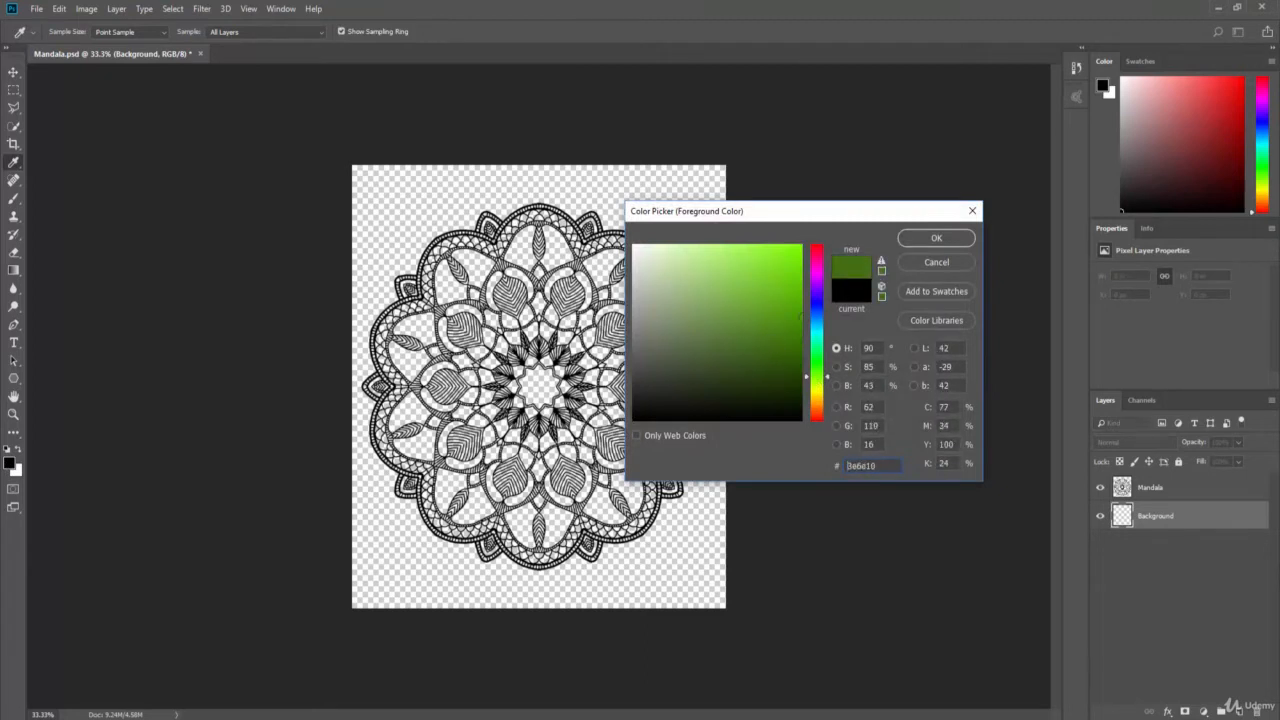
pyautogui.click(936, 238)
pyautogui.press('v')
# Step: Fill the Background layer with the foreground colour in Normal mode at 100% opacity
pyautogui.click(59, 8)
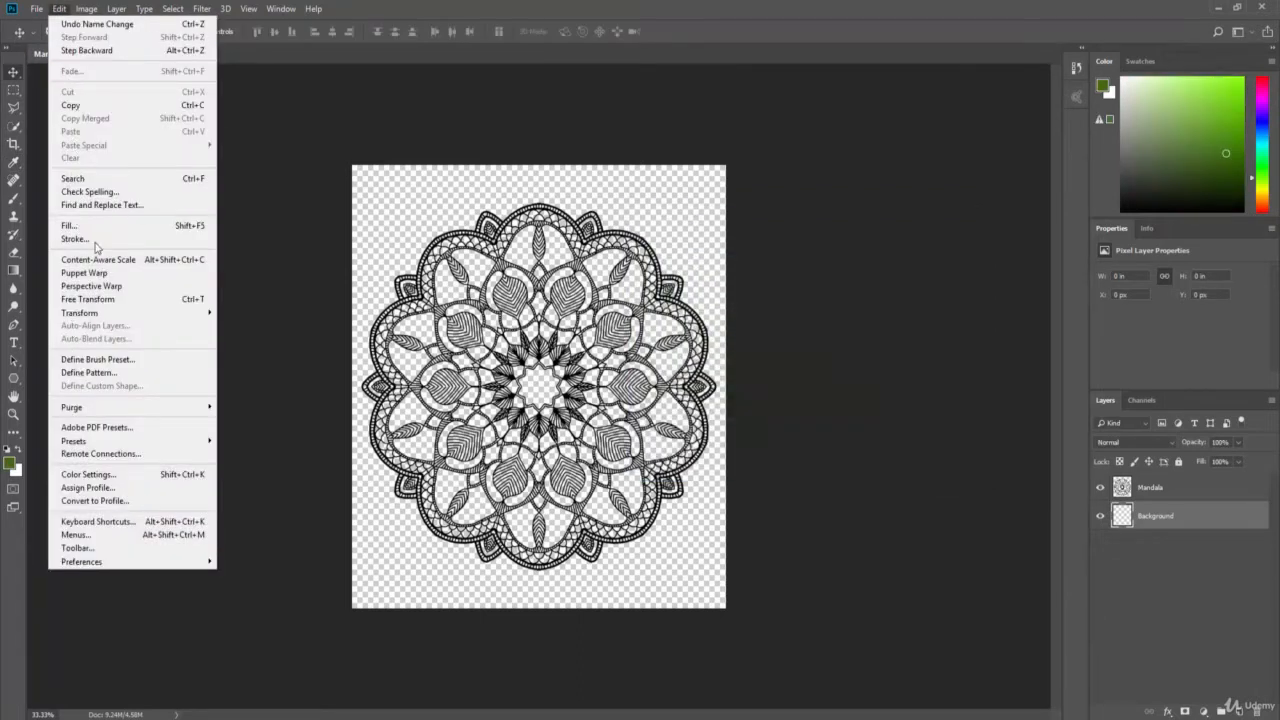
pyautogui.click(70, 225)
pyautogui.click(844, 139)
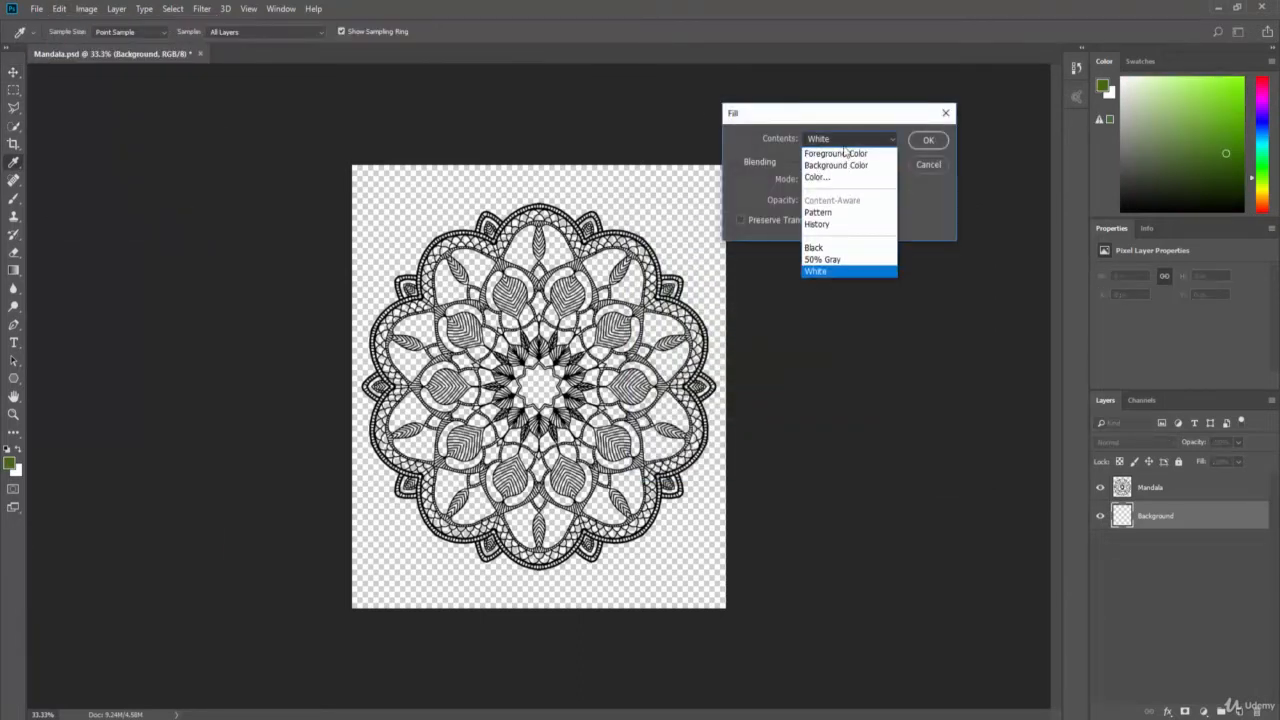
pyautogui.click(843, 146)
pyautogui.click(843, 150)
pyautogui.click(841, 142)
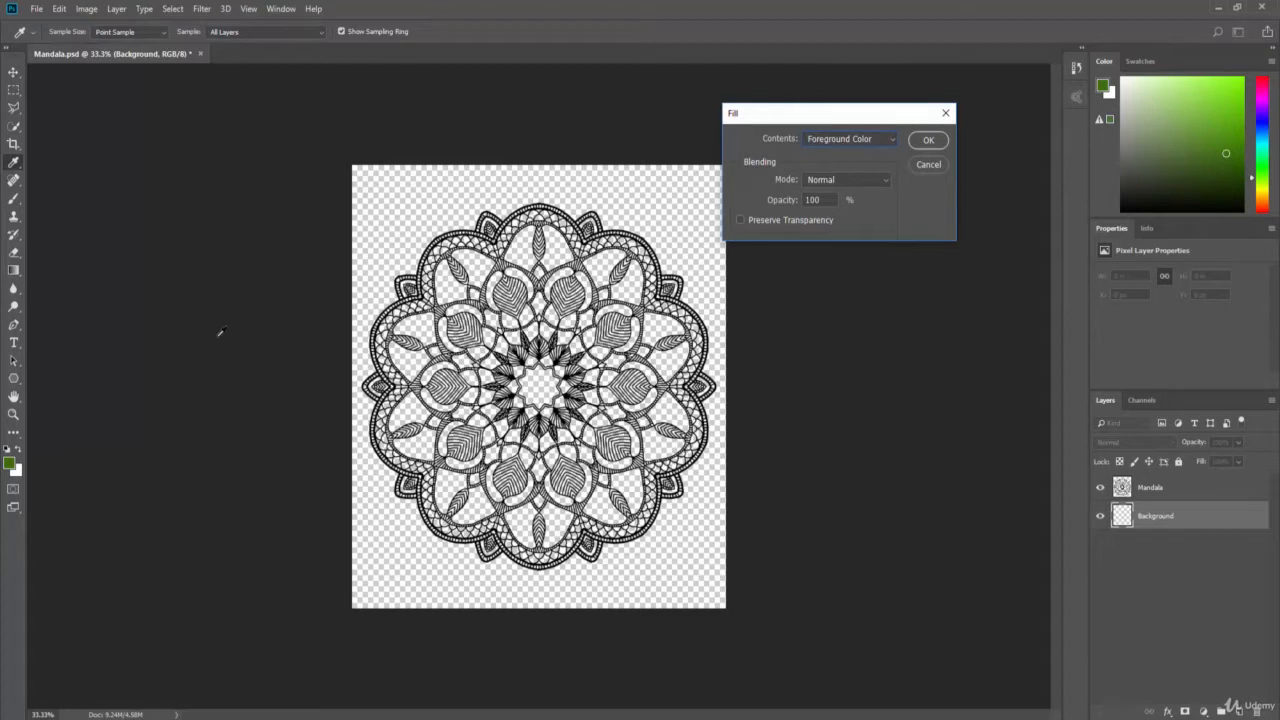
pyautogui.click(928, 142)
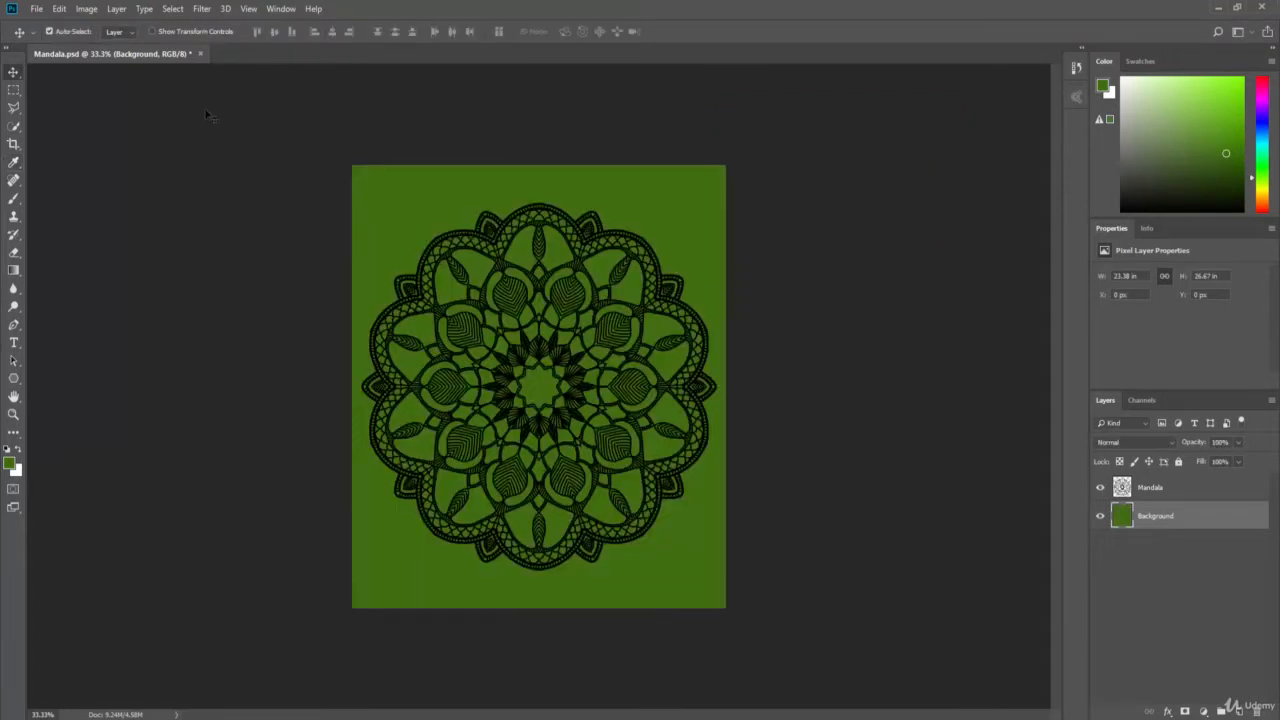
# Step: Fill the Background layer with a custom brighter green, hex 589718, based on the green sampled from the canvas
pyautogui.click(60, 10)
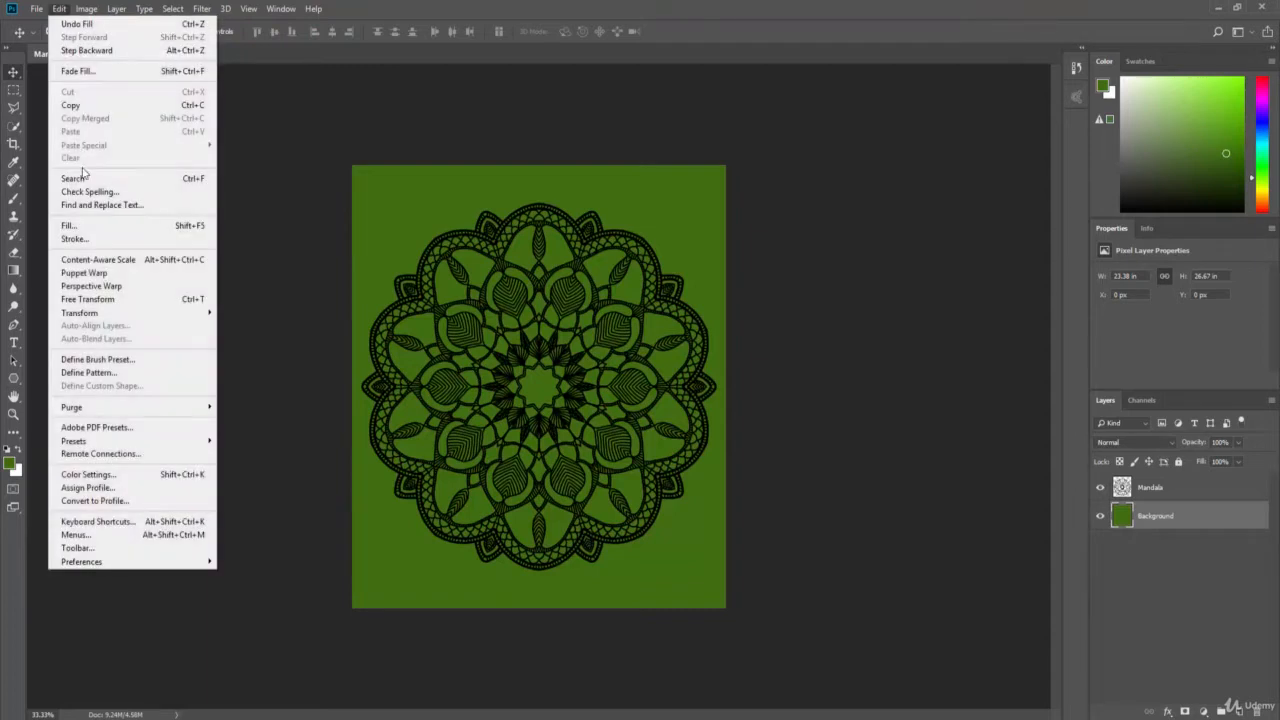
pyautogui.click(89, 224)
pyautogui.click(828, 139)
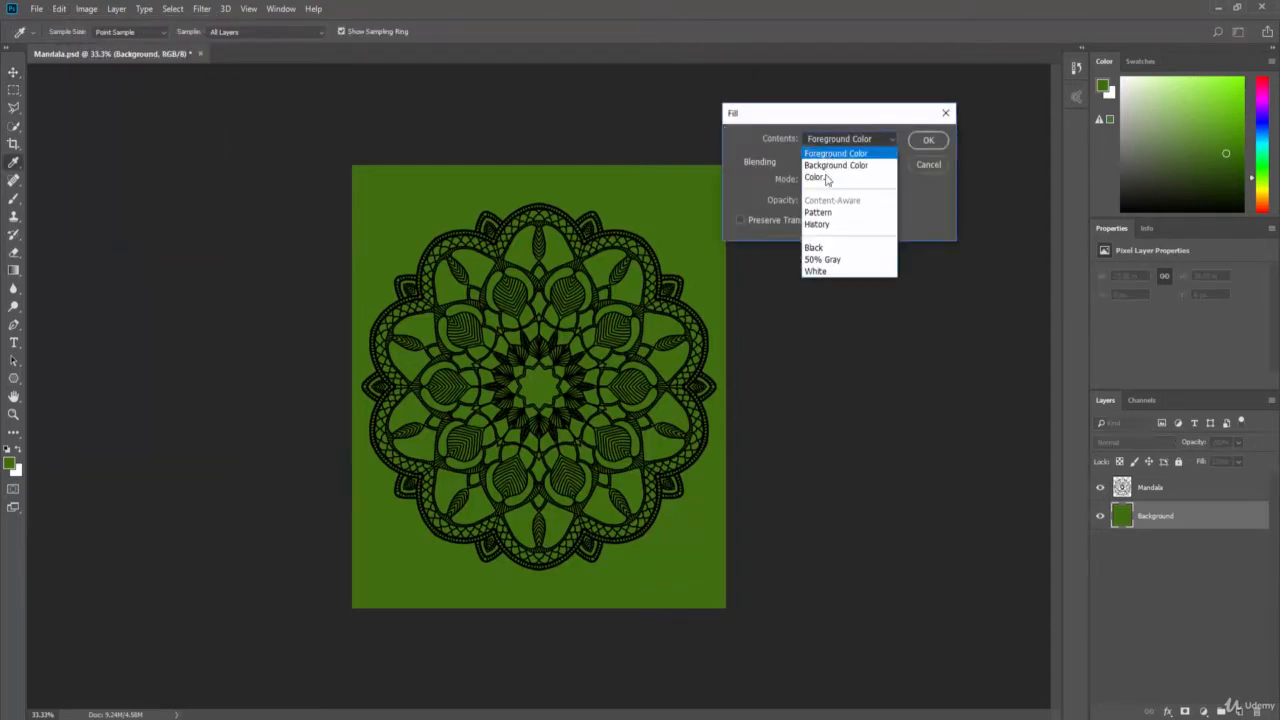
pyautogui.click(825, 168)
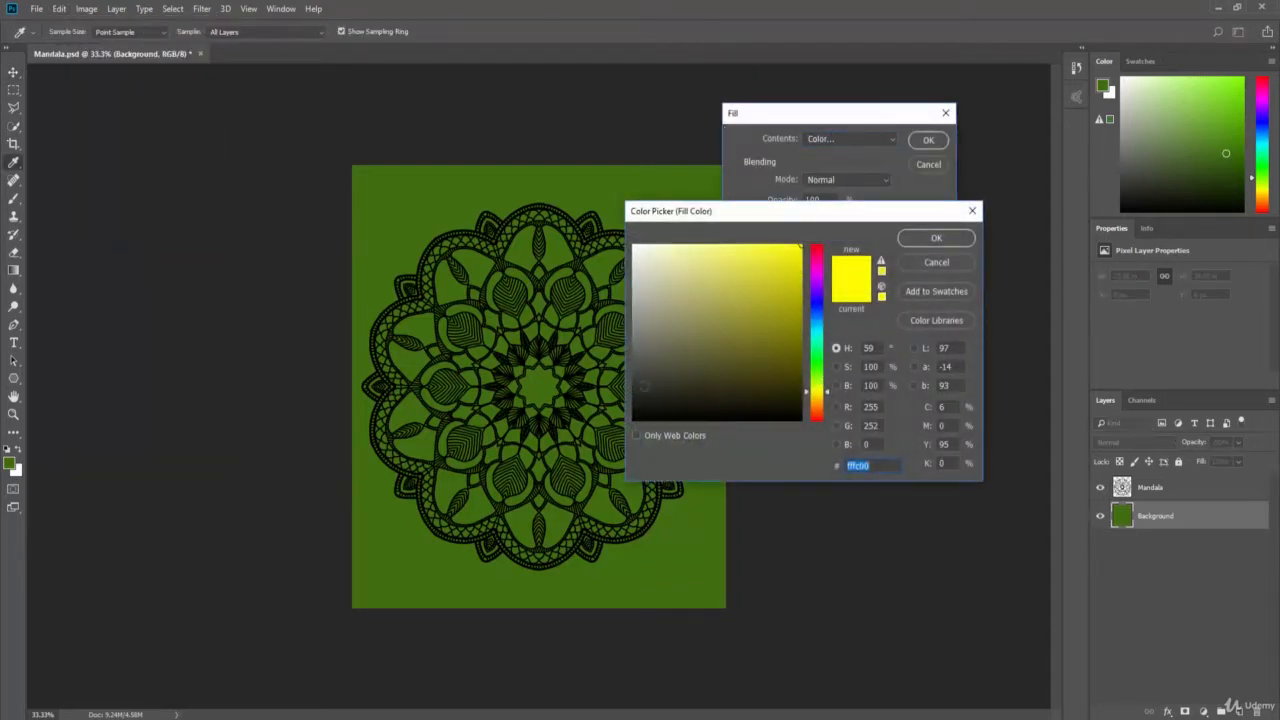
pyautogui.click(678, 556)
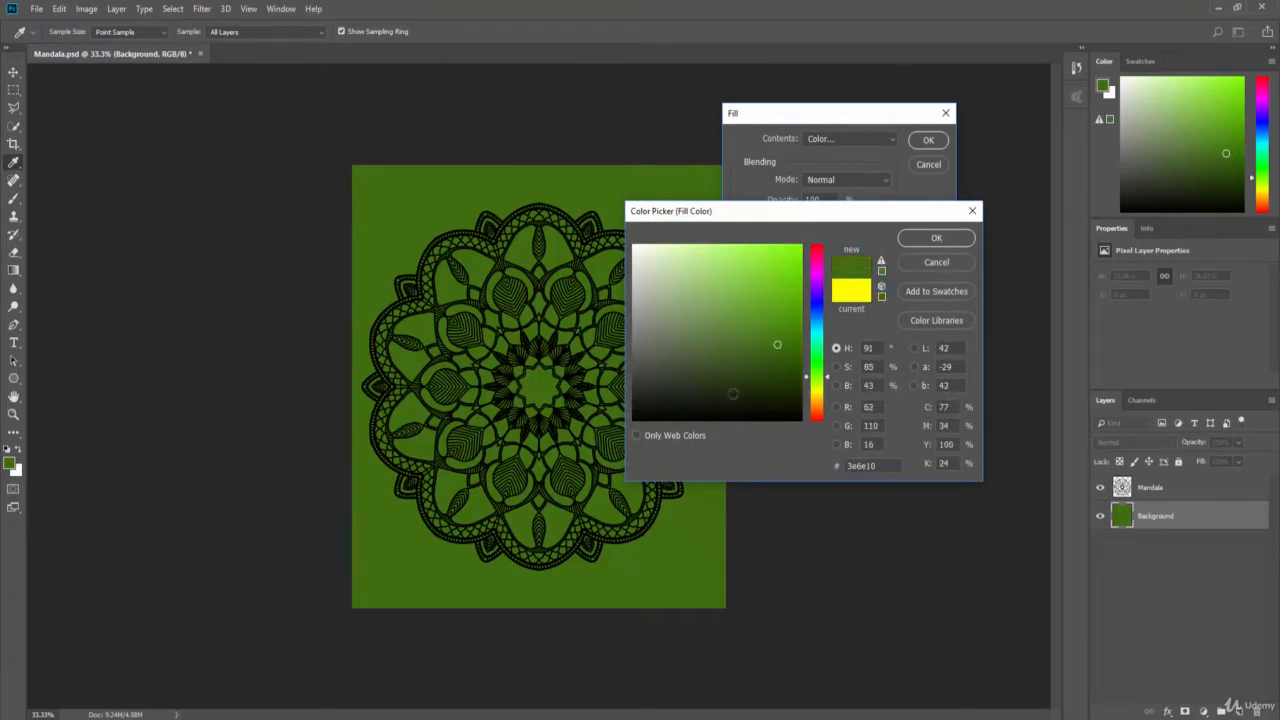
pyautogui.click(775, 321)
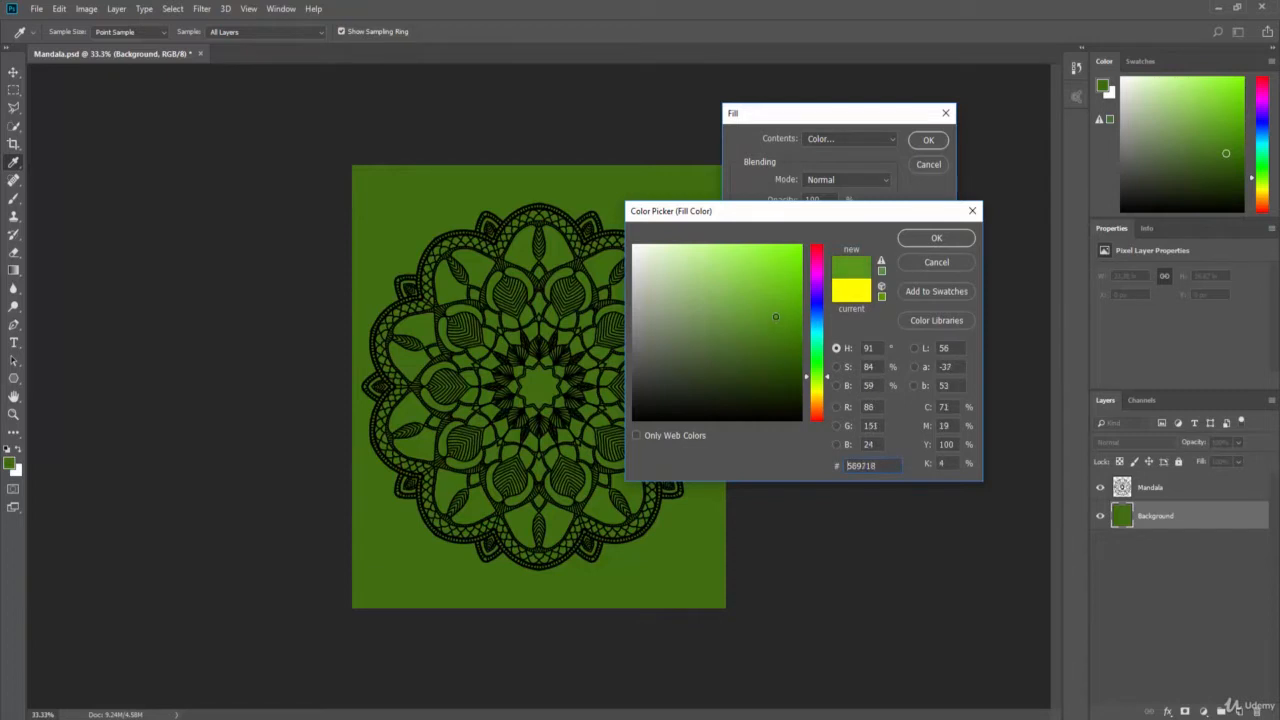
pyautogui.click(936, 238)
pyautogui.click(927, 140)
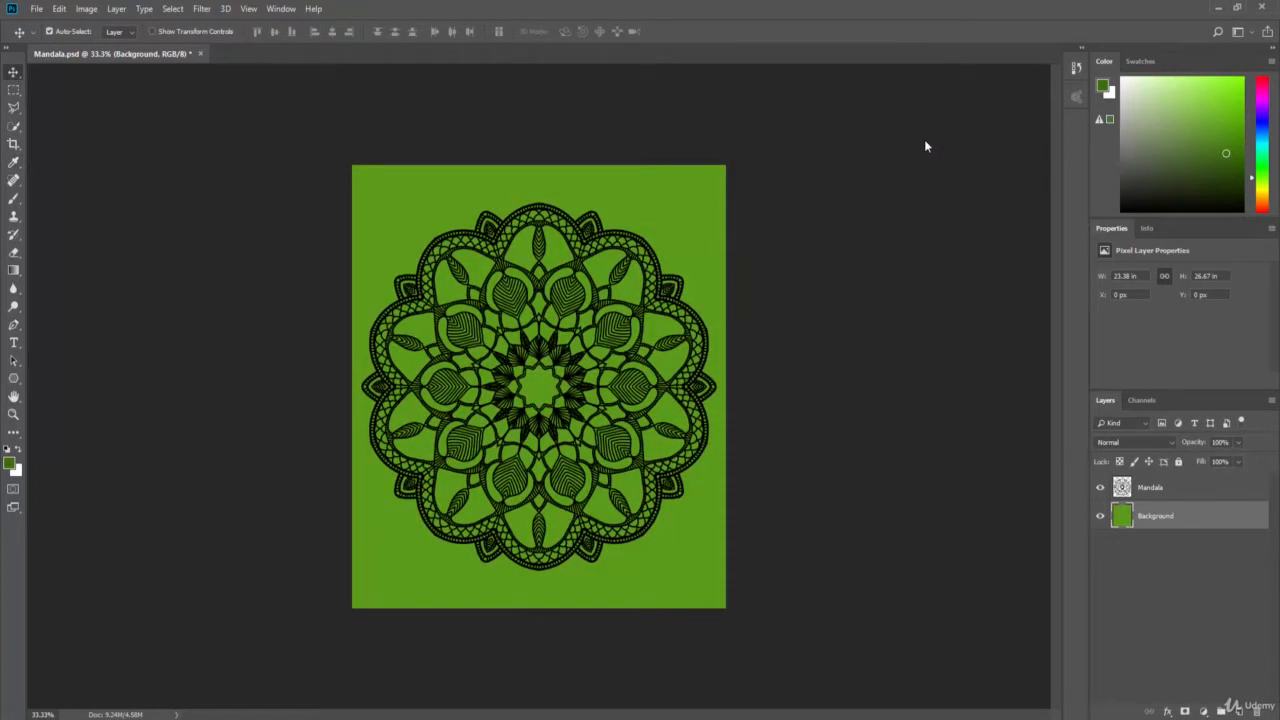
# Step: On the Mandala layer, select a square area around the centre of the pattern and rotate it by about 47 degrees
pyautogui.click(1163, 492)
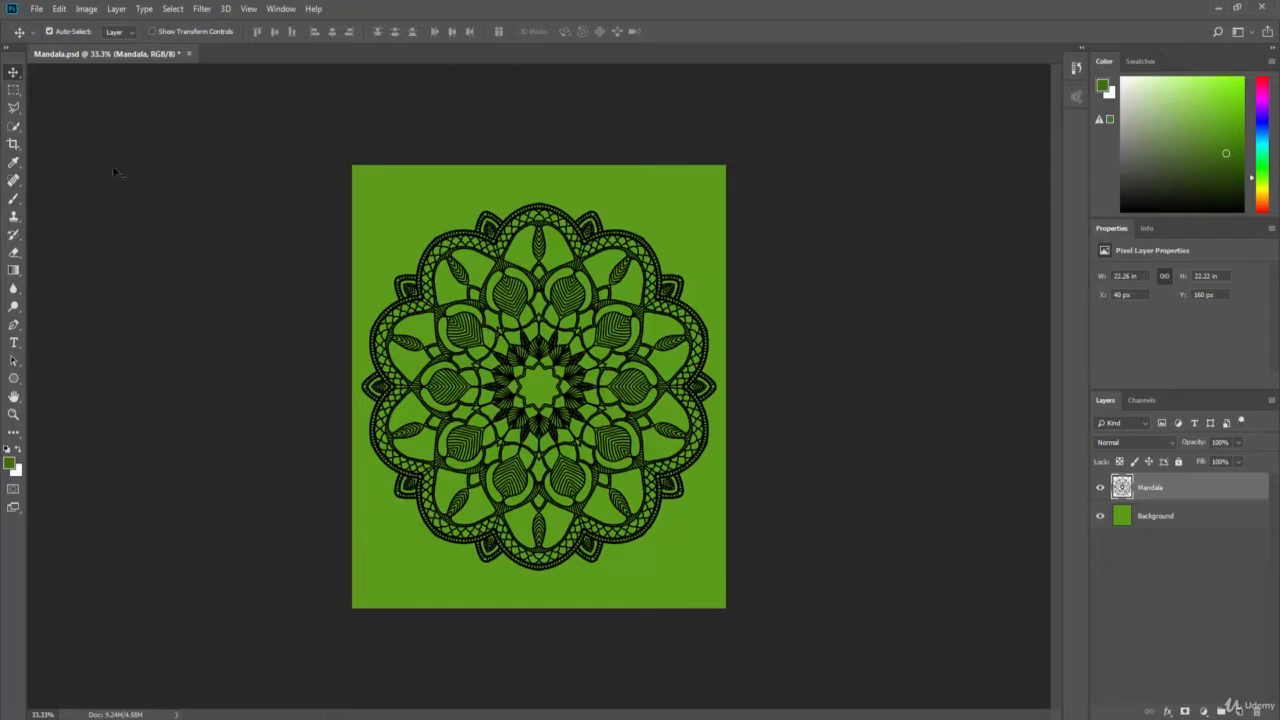
pyautogui.click(14, 90)
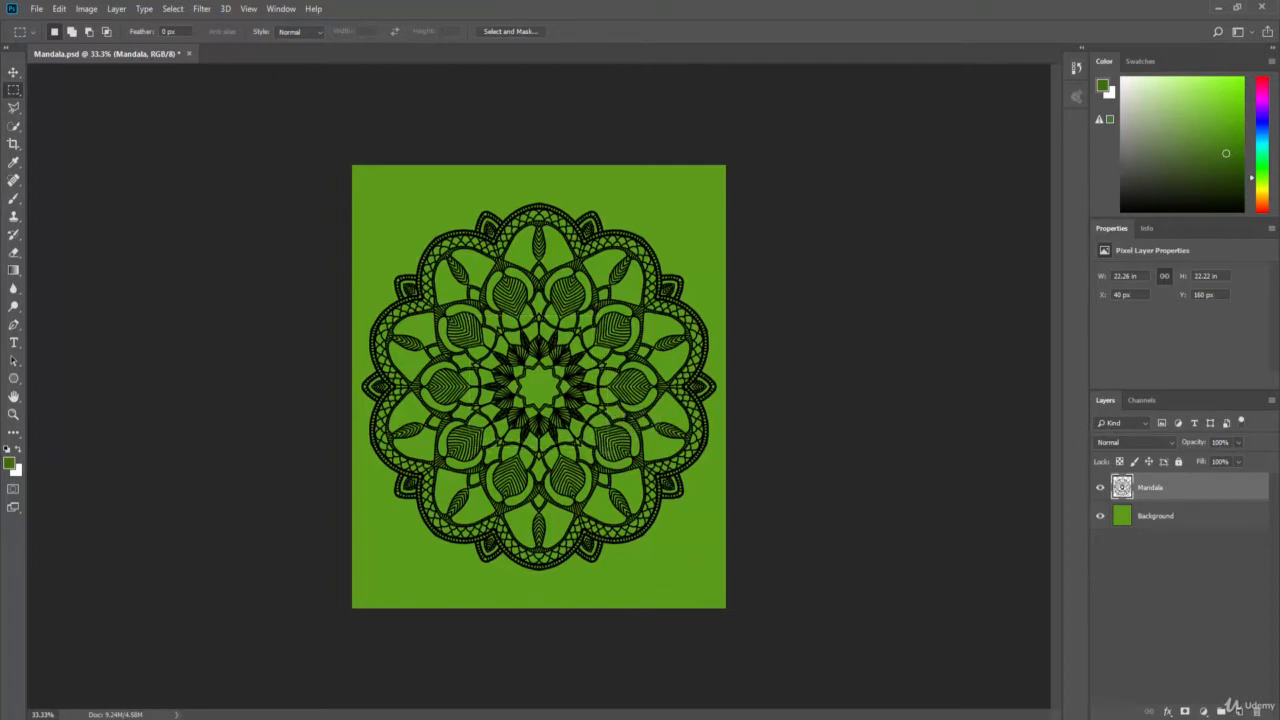
pyautogui.click(58, 9)
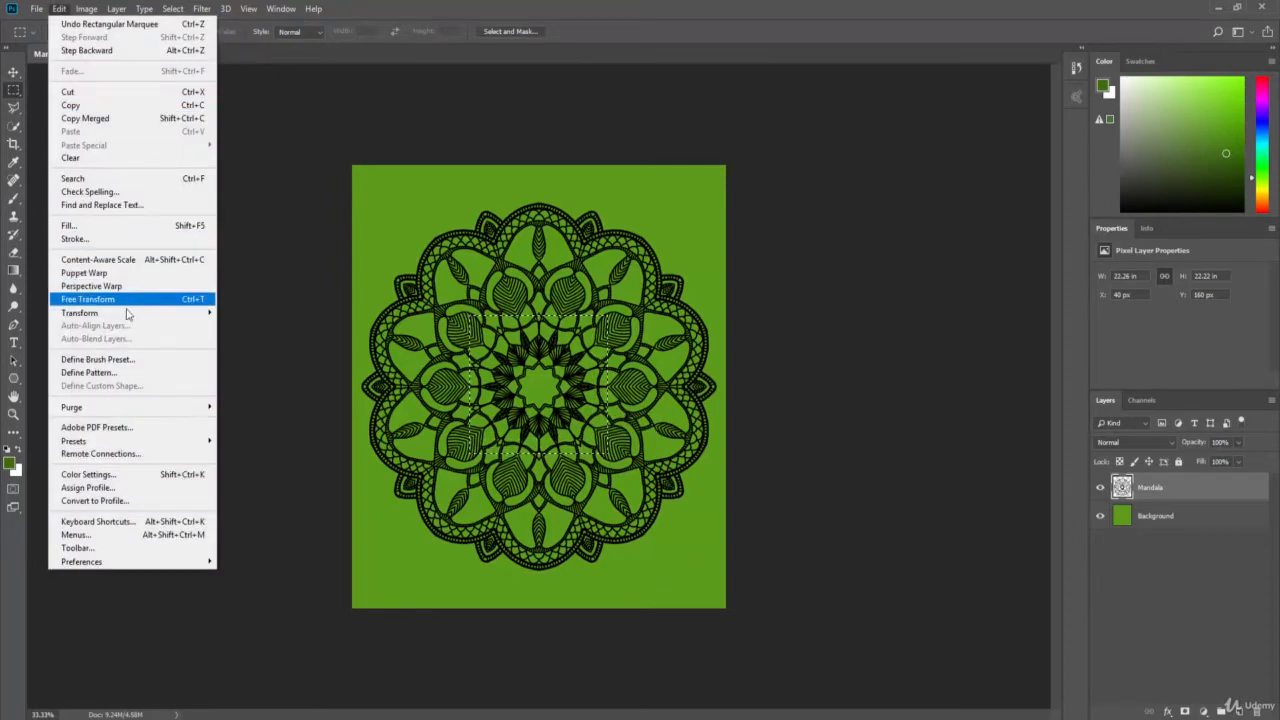
pyautogui.moveTo(127, 316)
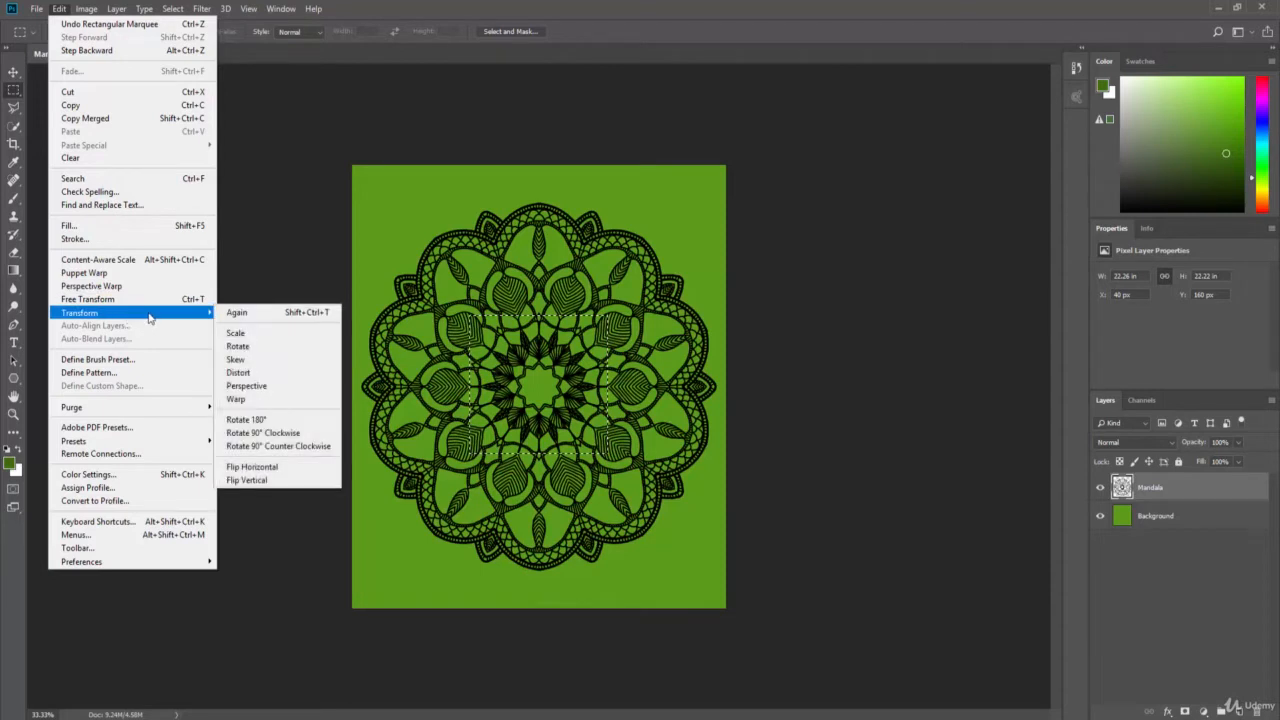
pyautogui.click(250, 348)
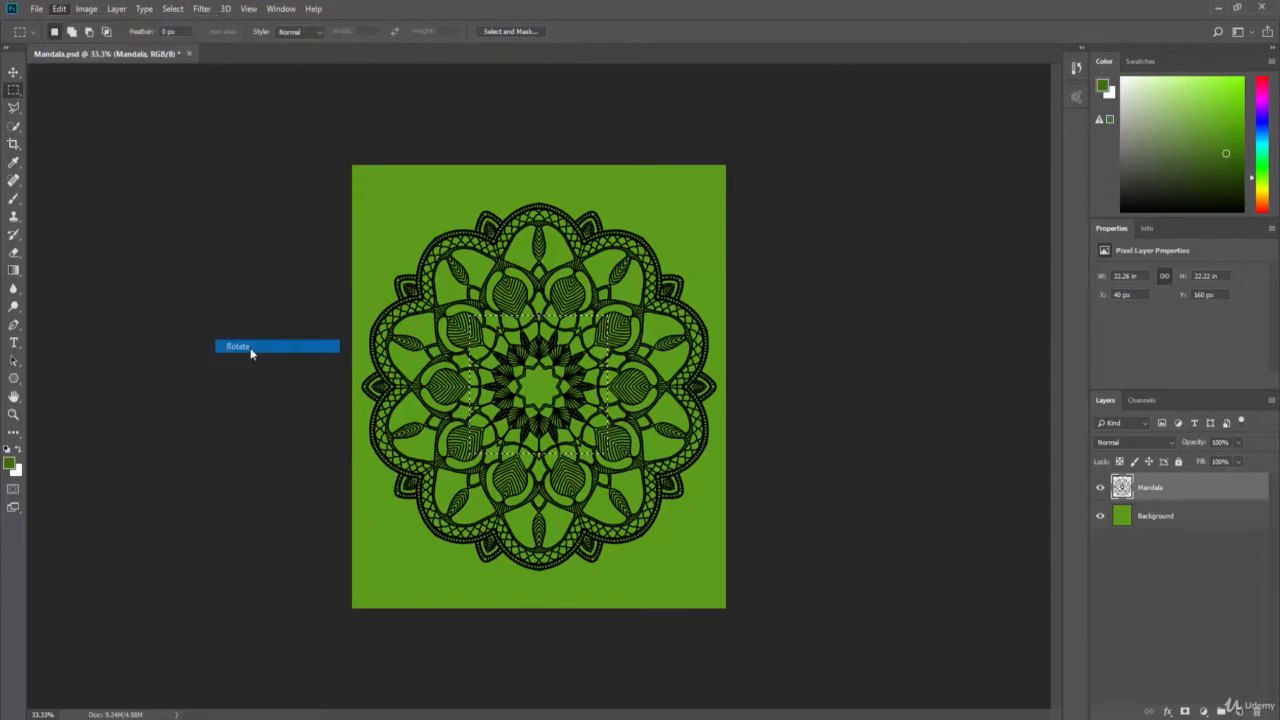
pyautogui.moveTo(572, 272); pyautogui.dragTo(630, 317)
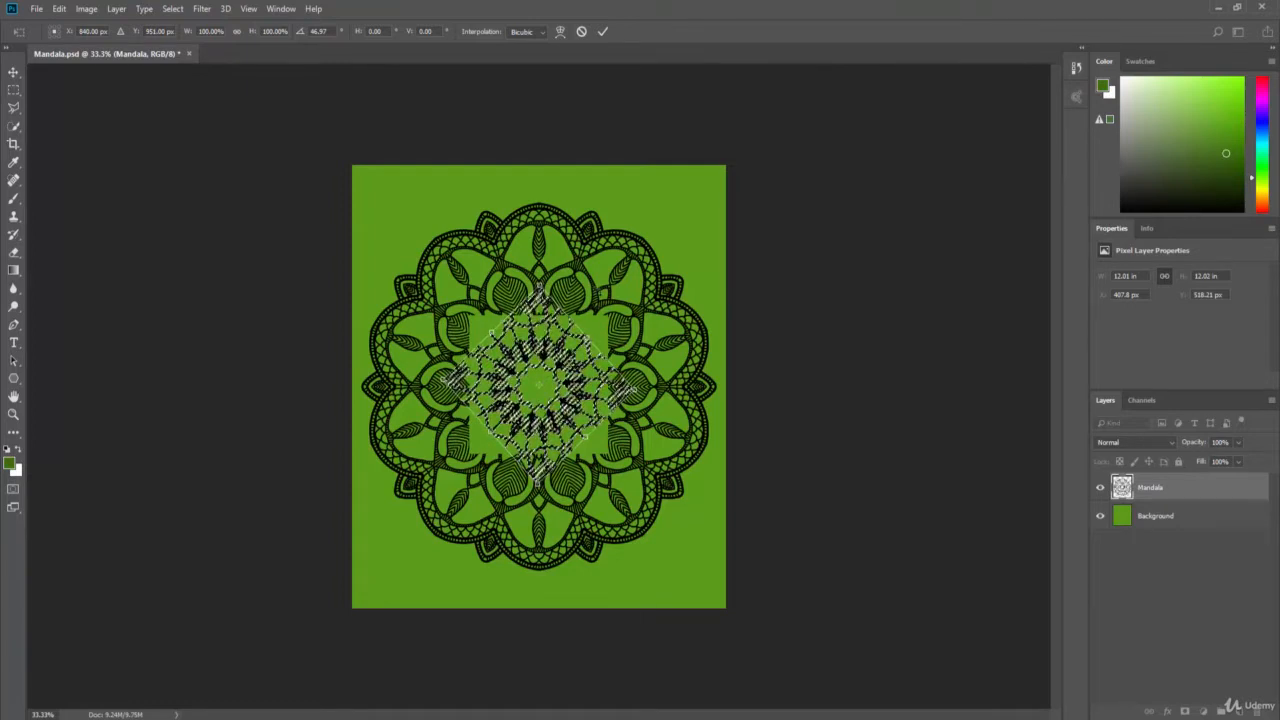
pyautogui.press('Return')
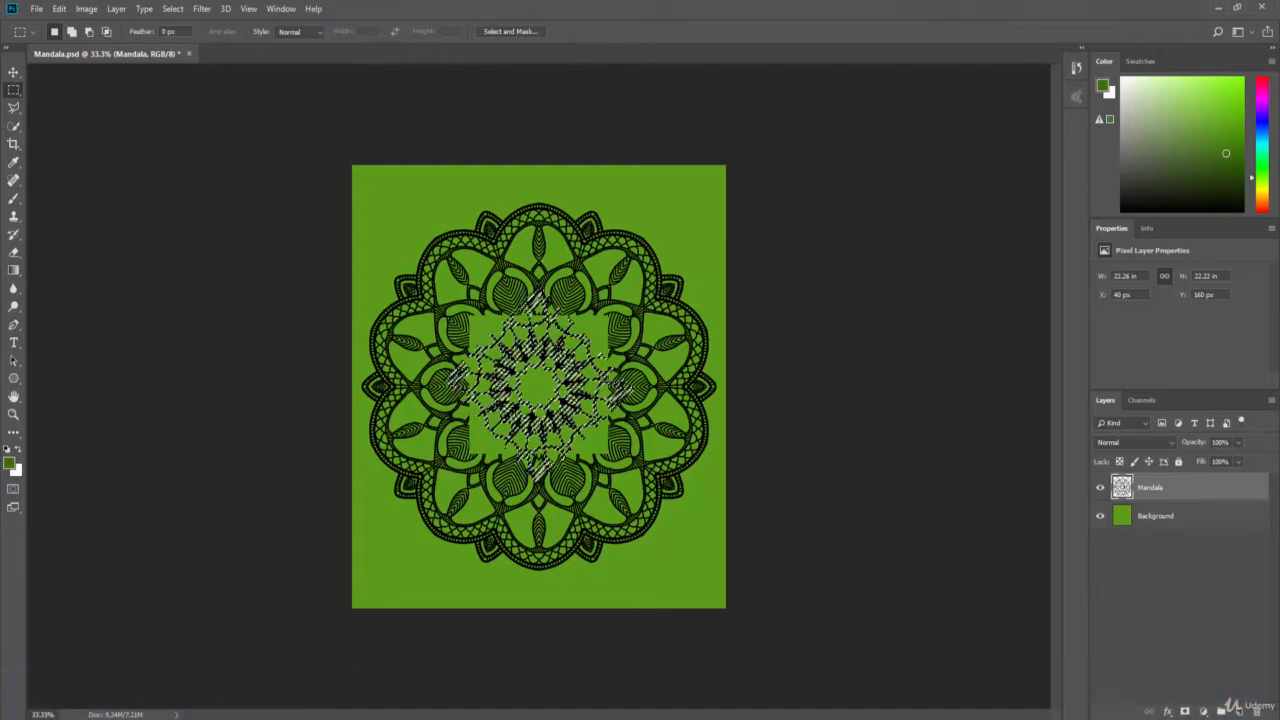
# Step: Undo the rotation of the centre area, clear the selection, and toggle the Background layer's visibility off and on
pyautogui.moveTo(607, 394); pyautogui.dragTo(613, 386)
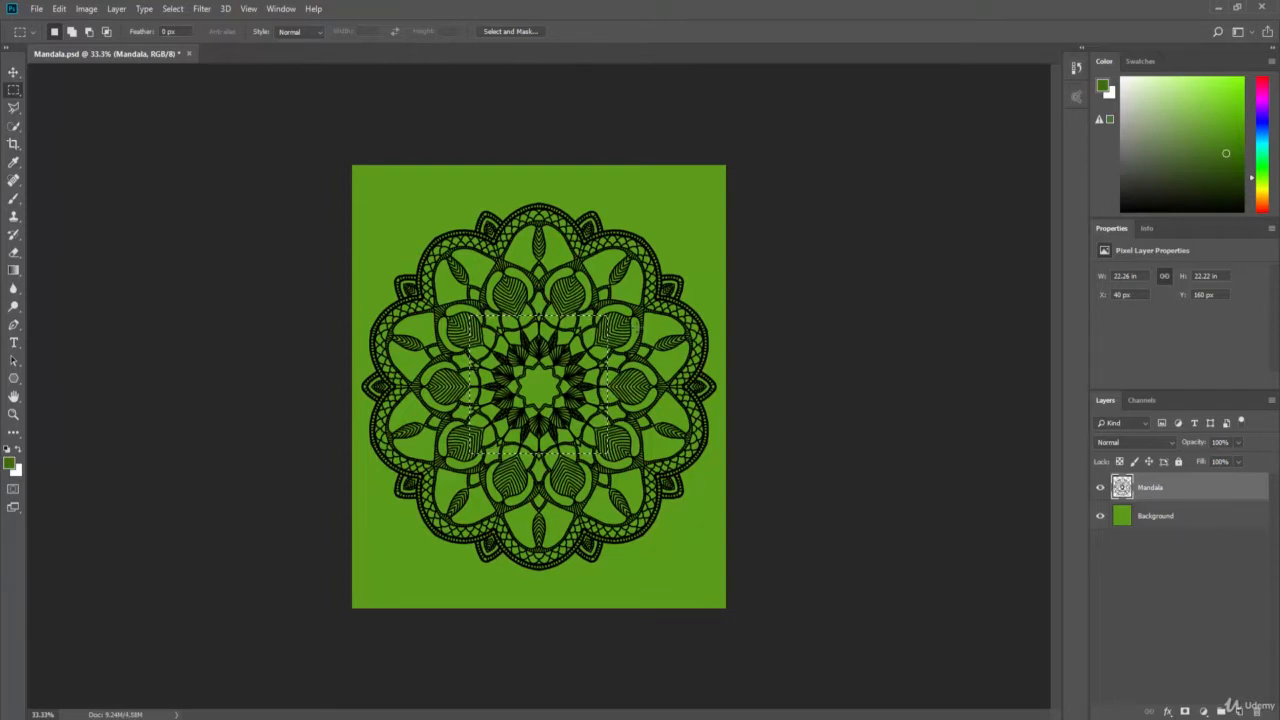
pyautogui.hotkey('ctrl', 'd')
pyautogui.click(1100, 516)
pyautogui.click(1100, 516)
# Step: Try a free rotation of the whole Mandala layer, to about -8 degrees, and cancel the transform
pyautogui.click(60, 8)
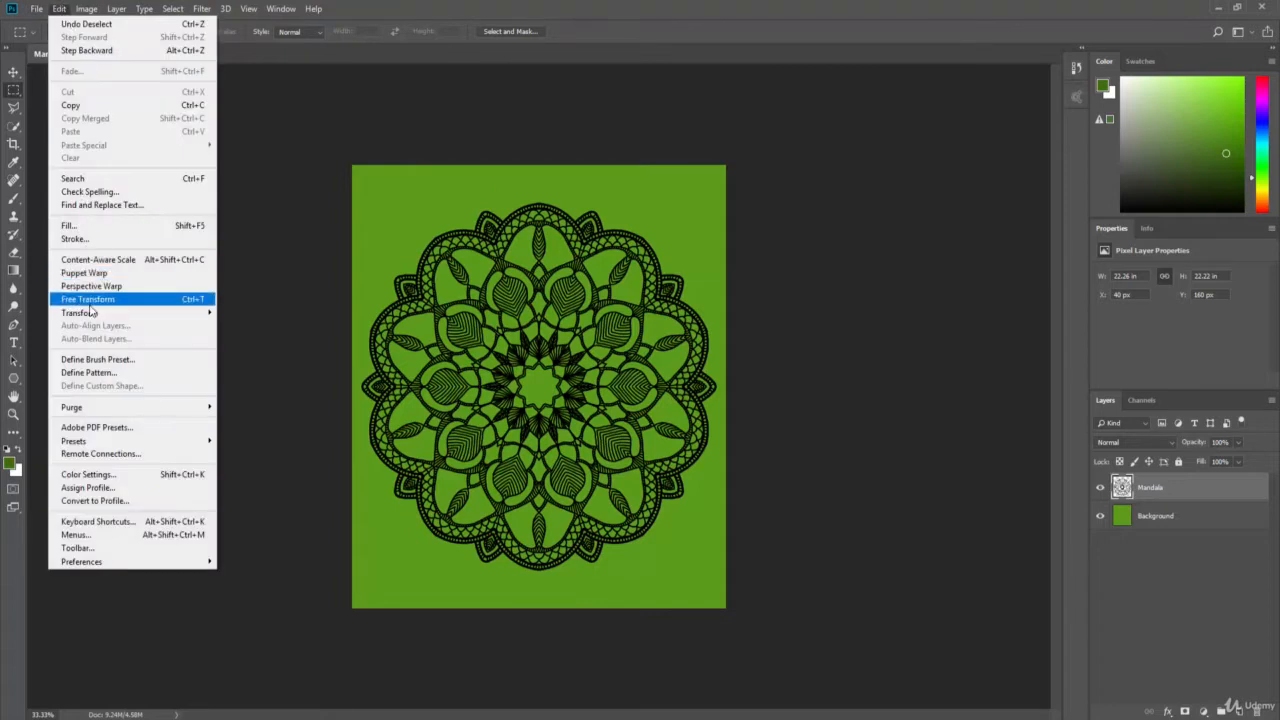
pyautogui.moveTo(89, 317)
pyautogui.click(237, 346)
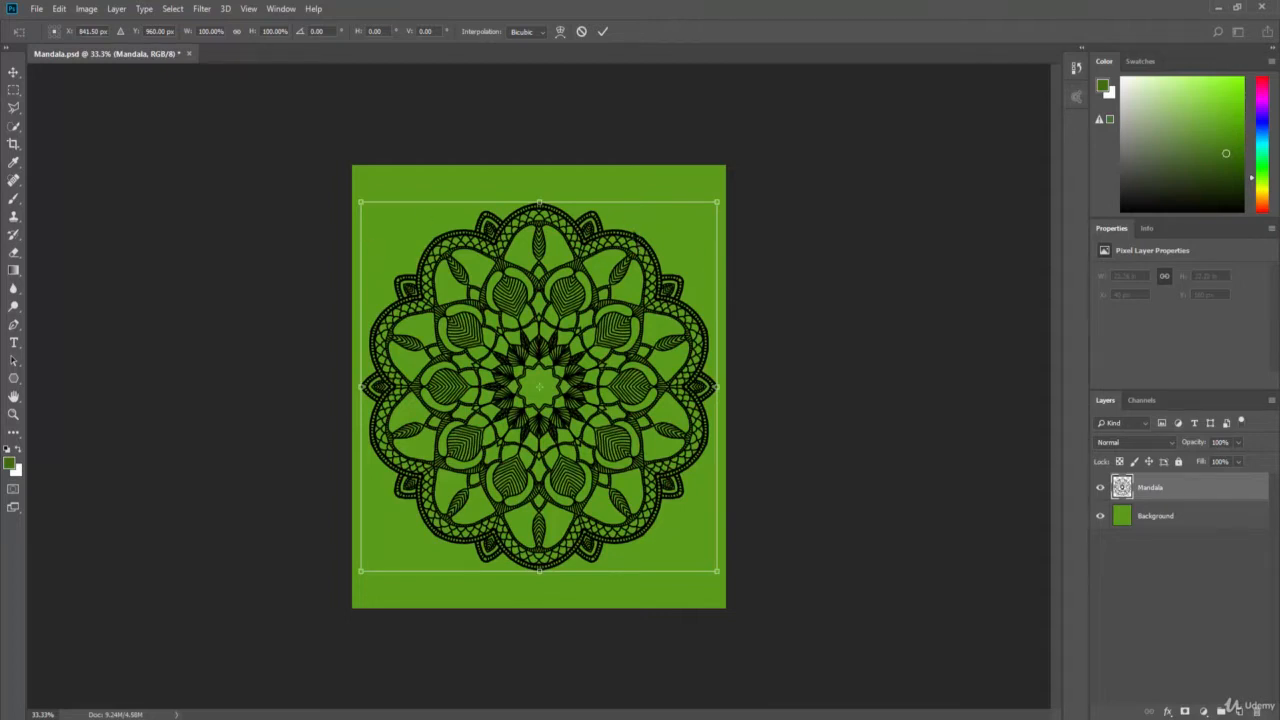
pyautogui.moveTo(722, 182); pyautogui.dragTo(550, 222)
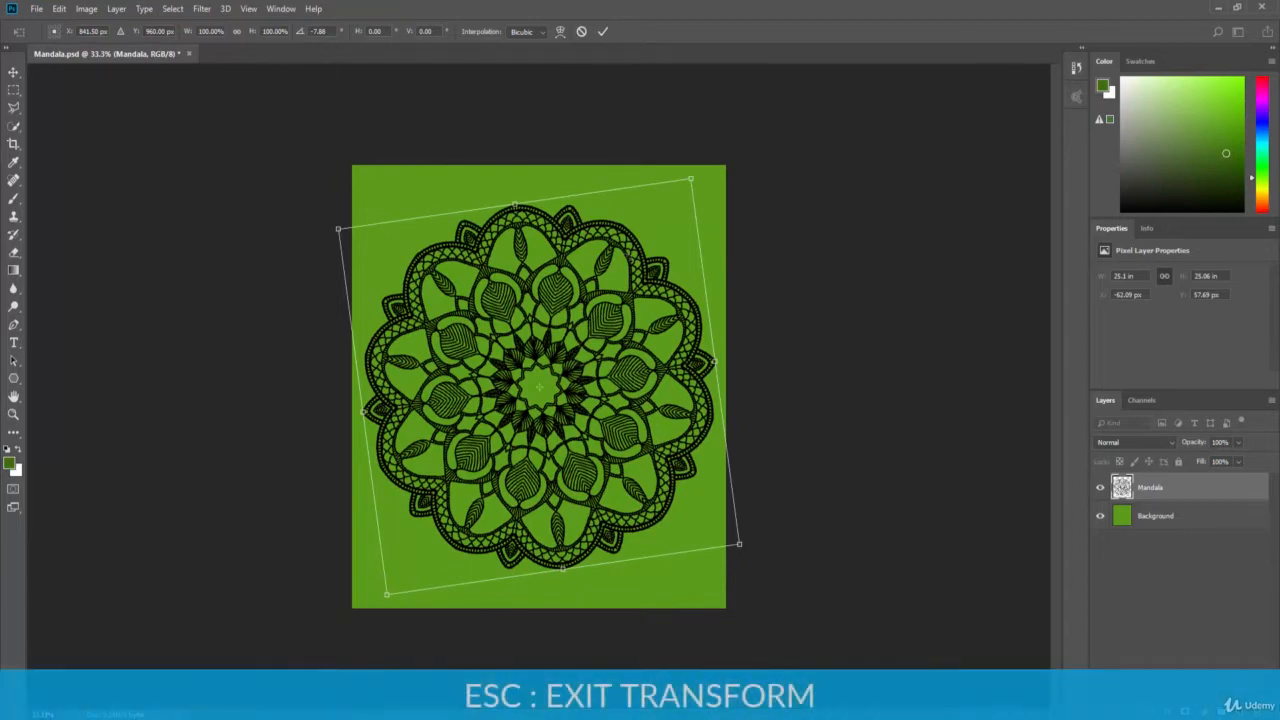
pyautogui.press('Escape')
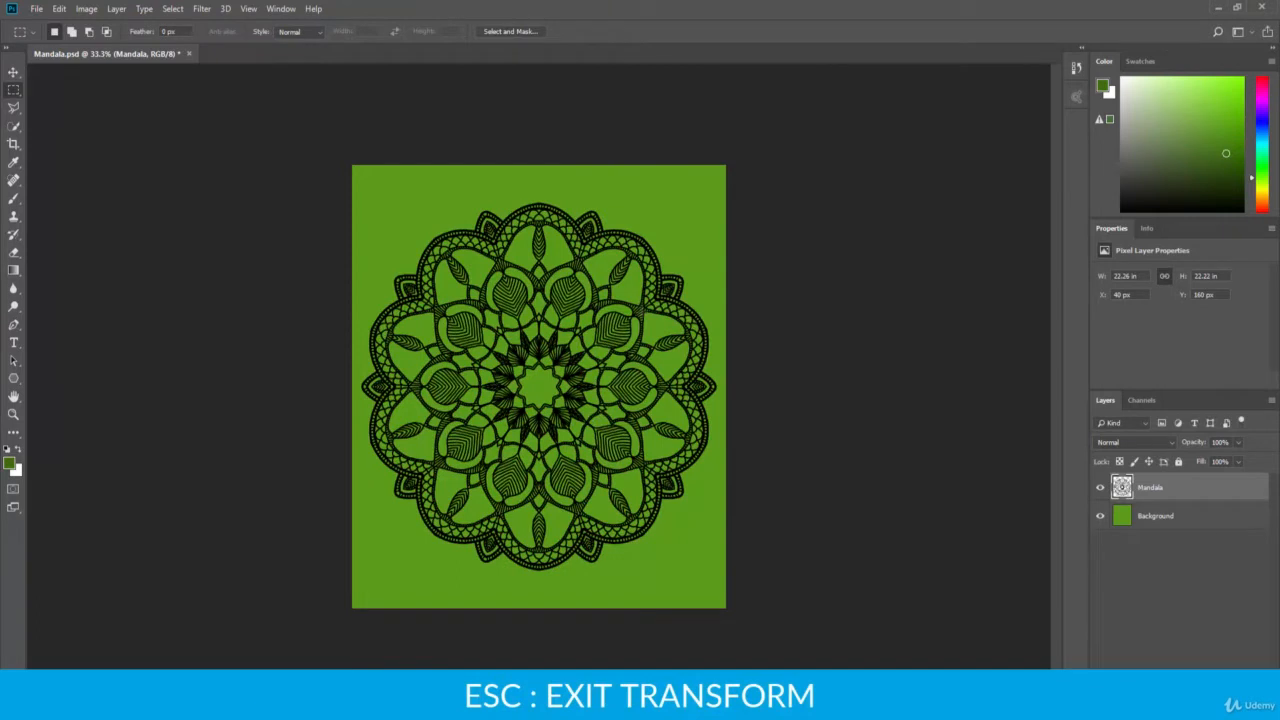
# Step: Rotate only the Mandala layer by 180 degrees
pyautogui.click(59, 8)
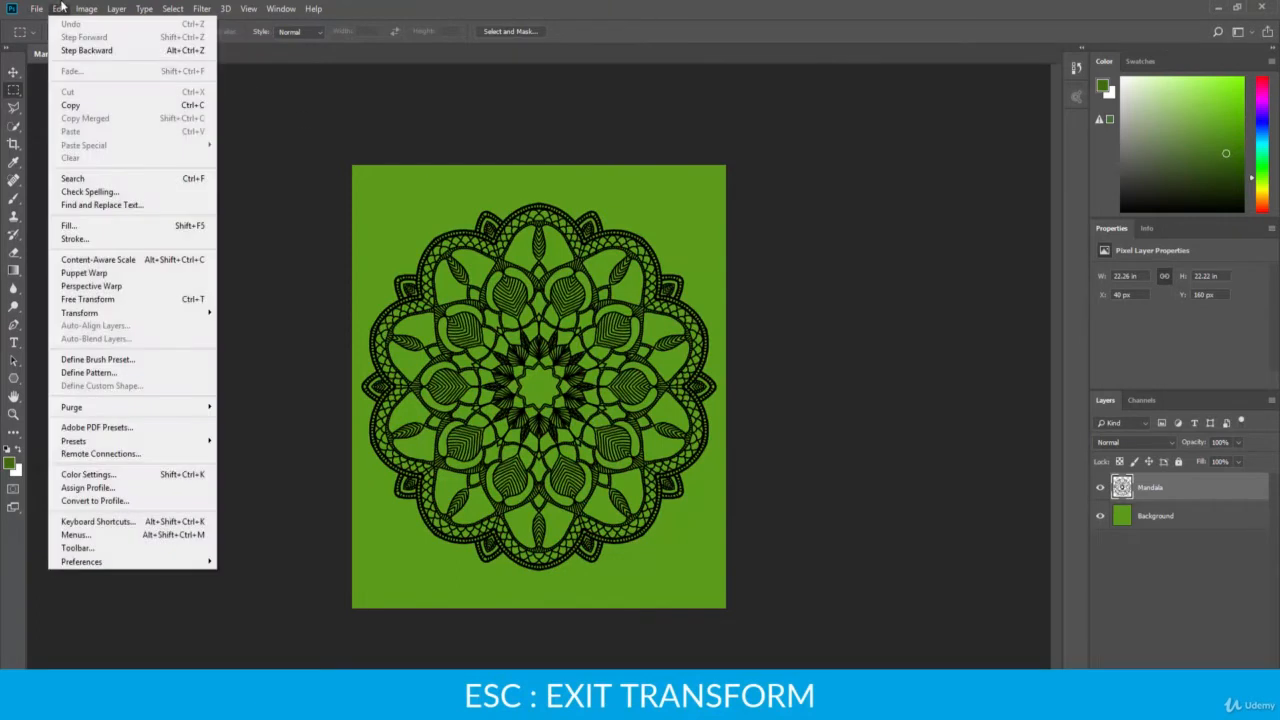
pyautogui.moveTo(128, 313)
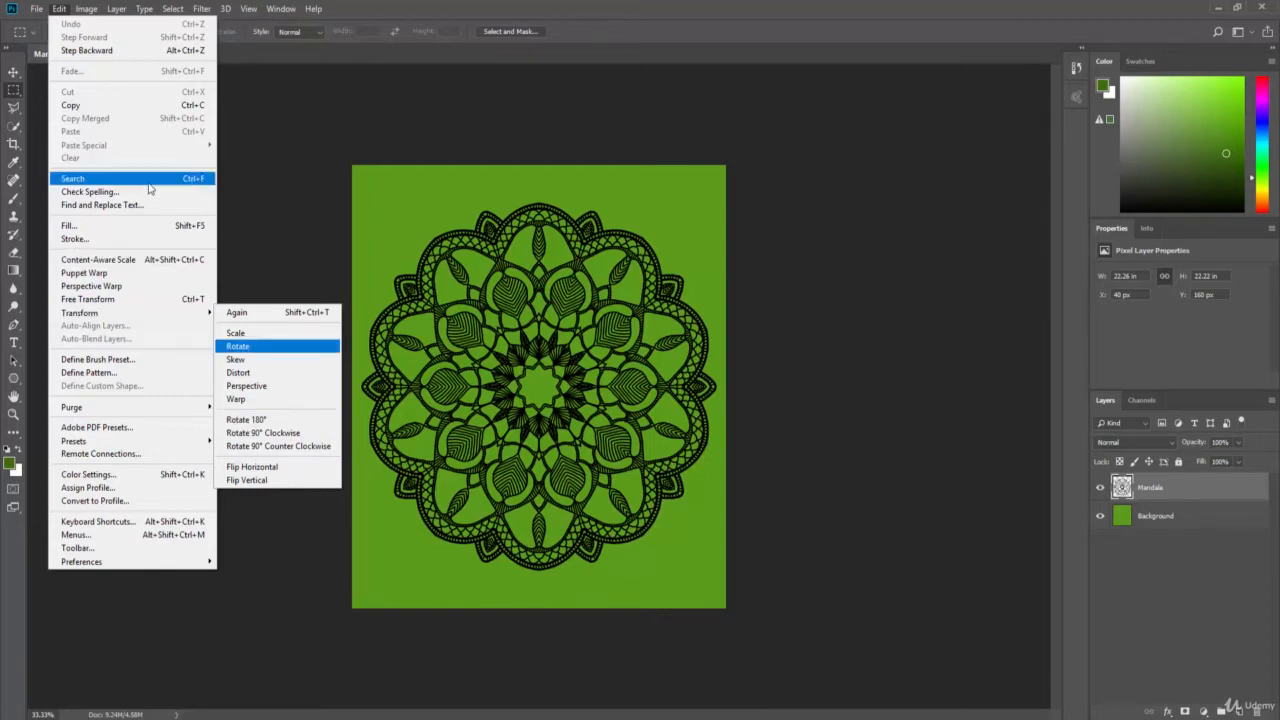
pyautogui.moveTo(87, 9)
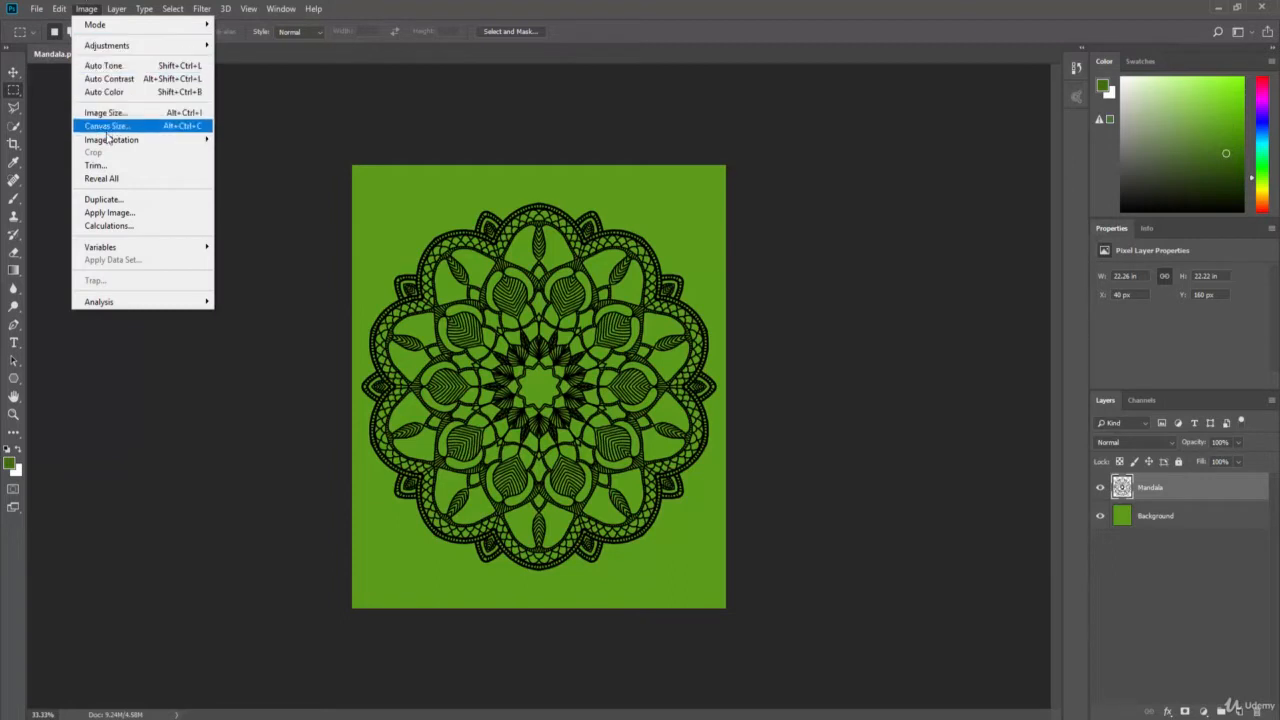
pyautogui.moveTo(110, 140)
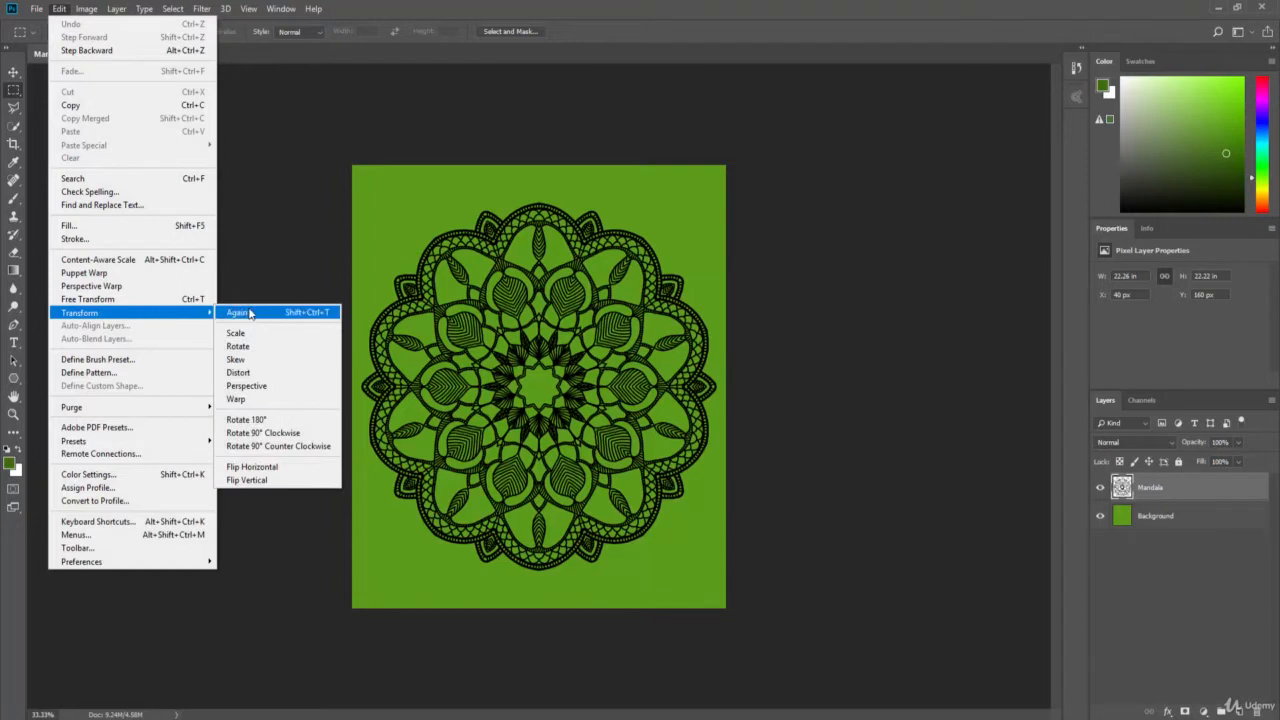
pyautogui.click(268, 420)
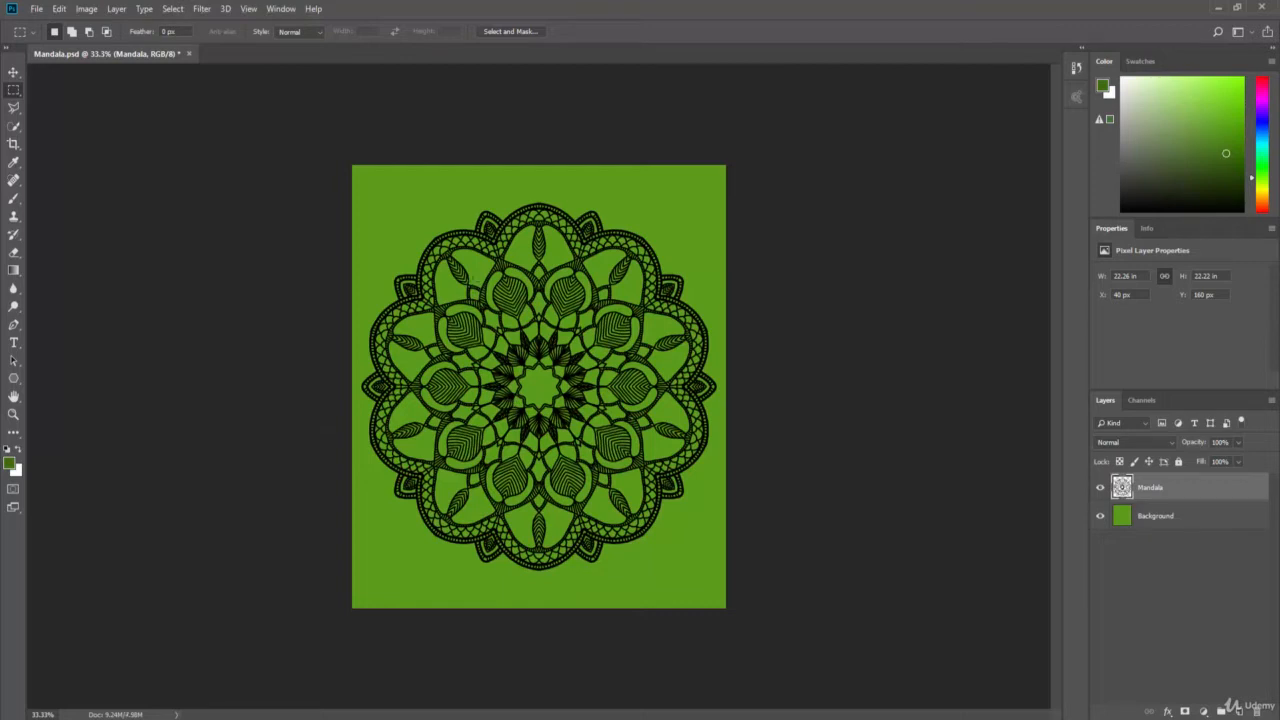
pyautogui.click(59, 8)
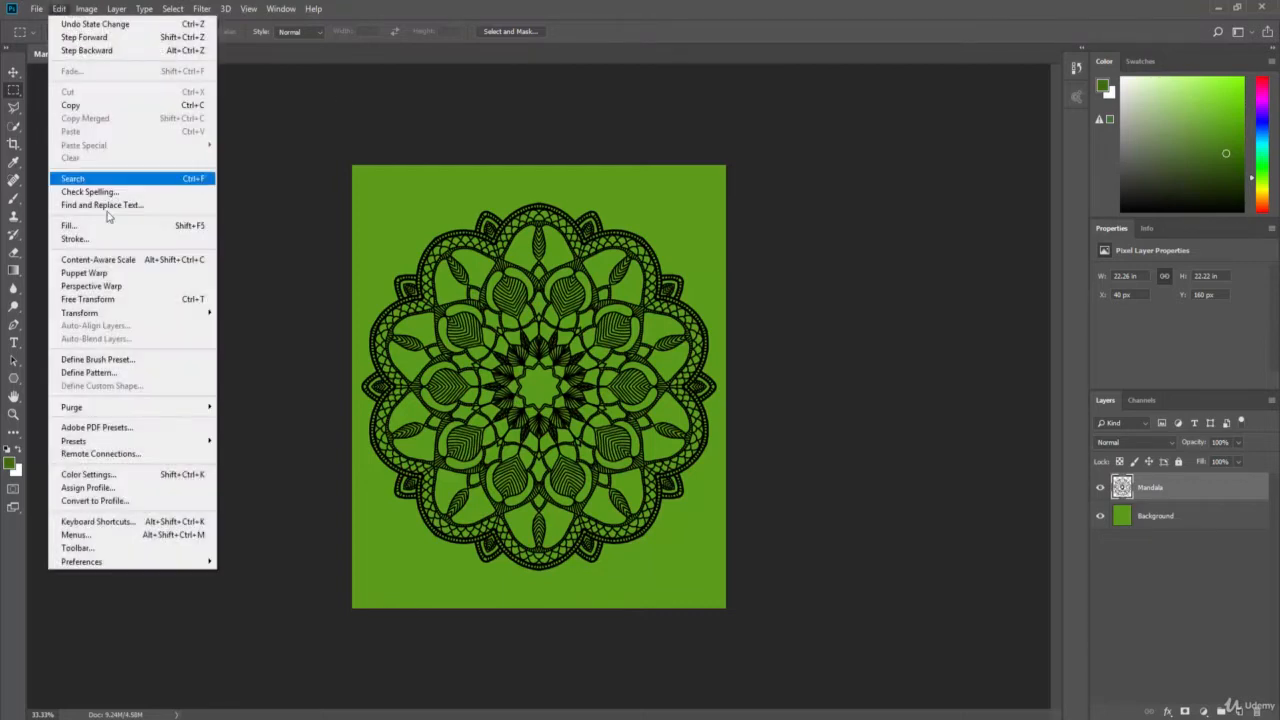
pyautogui.moveTo(120, 315)
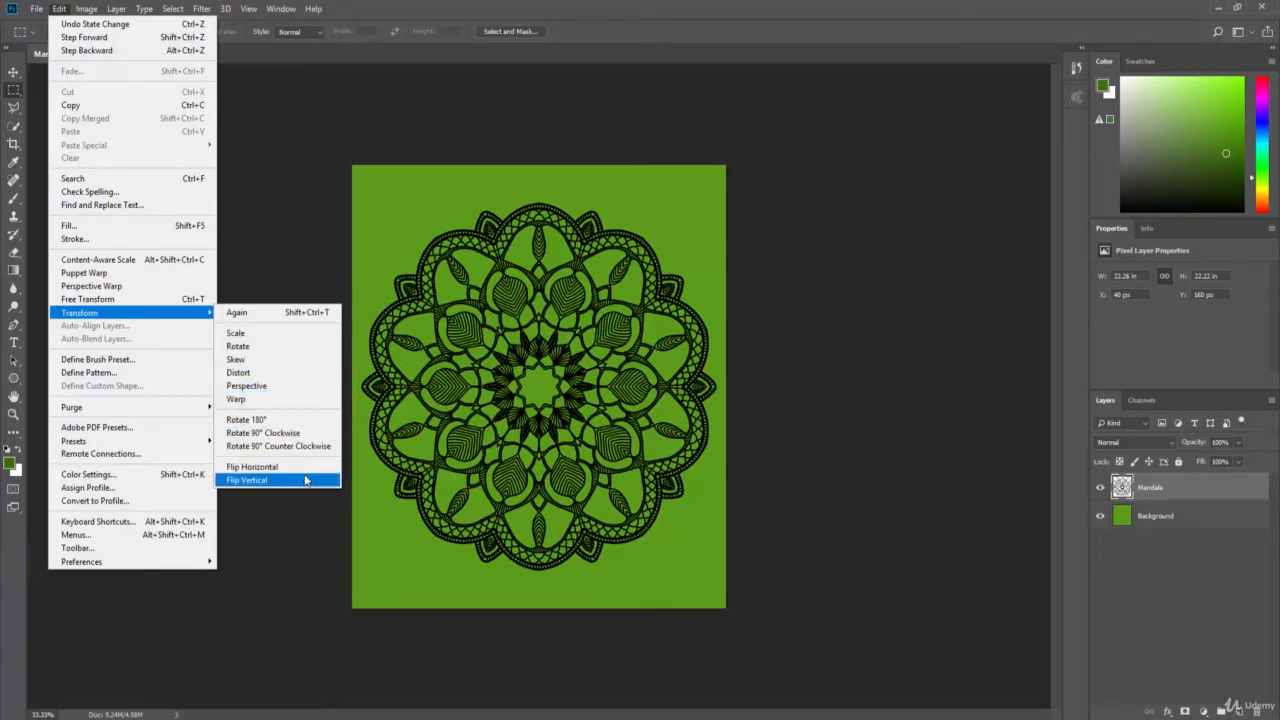
pyautogui.click(426, 320)
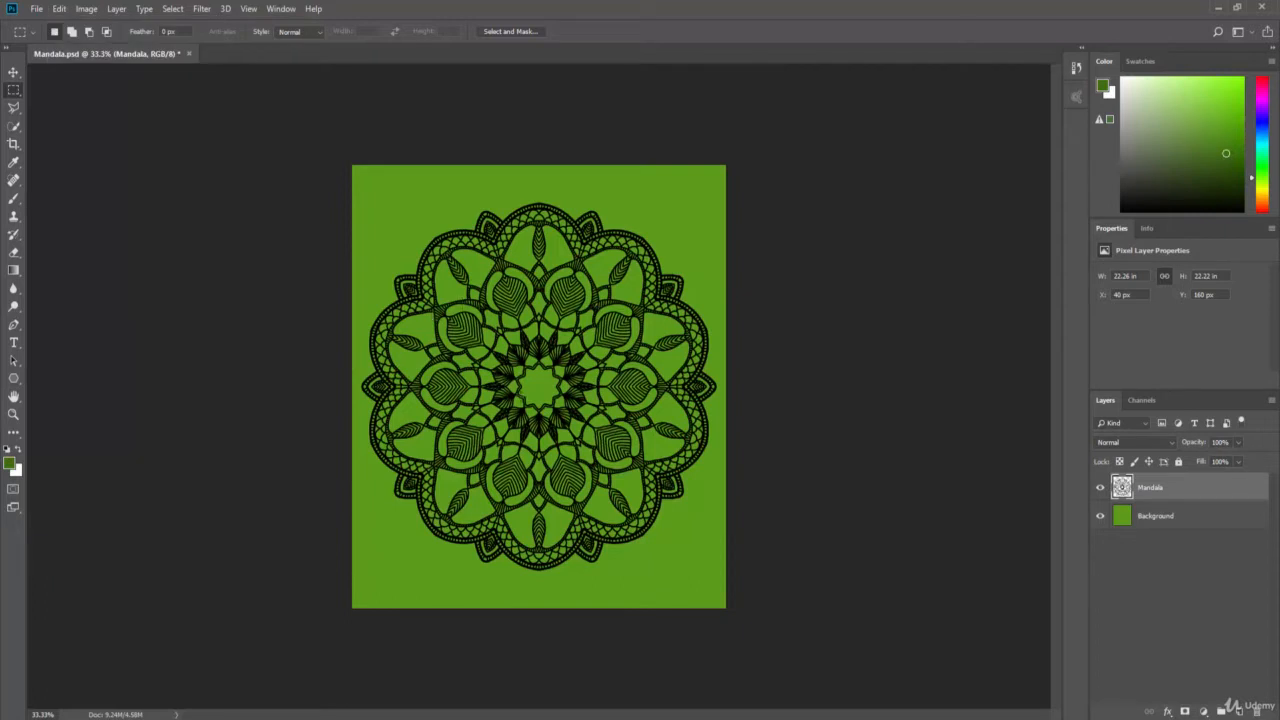
# Step: Try a 90° clockwise rotation of a square area selected around the mandala's centre, clear the selection, and undo the rotation
pyautogui.moveTo(460, 300); pyautogui.dragTo(632, 432)
pyautogui.click(59, 8)
pyautogui.moveTo(193, 313)
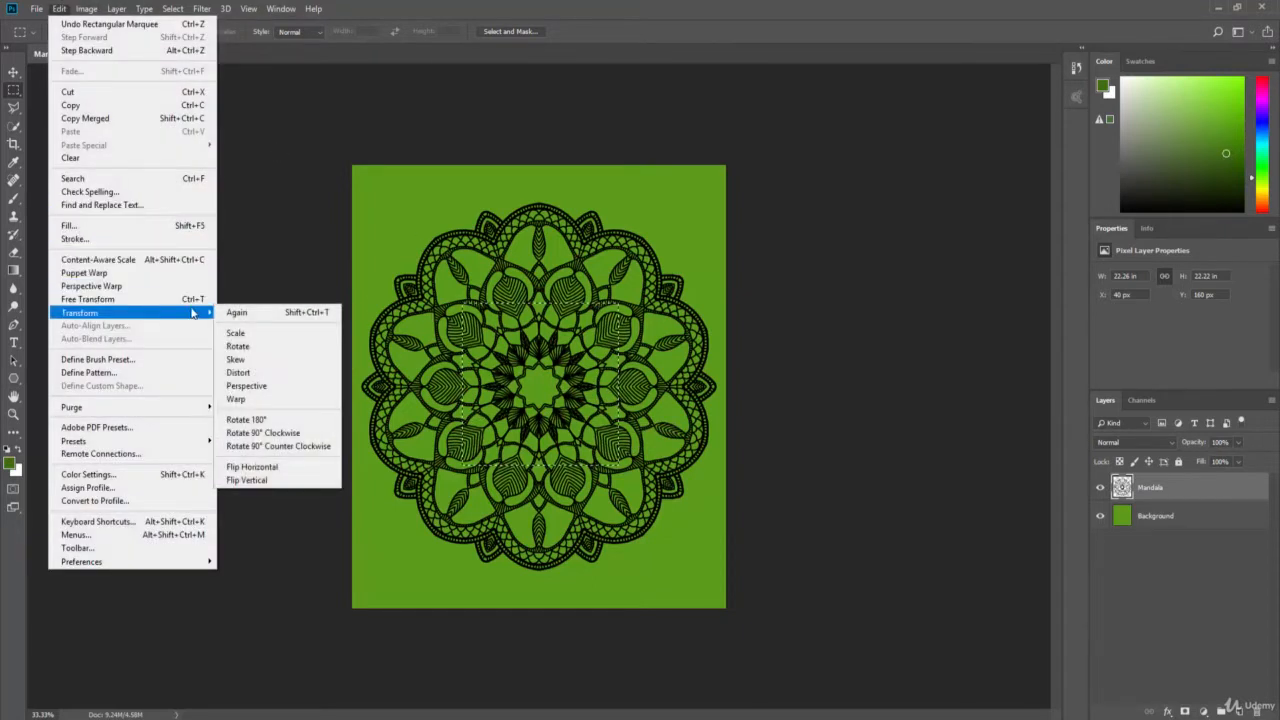
pyautogui.click(298, 433)
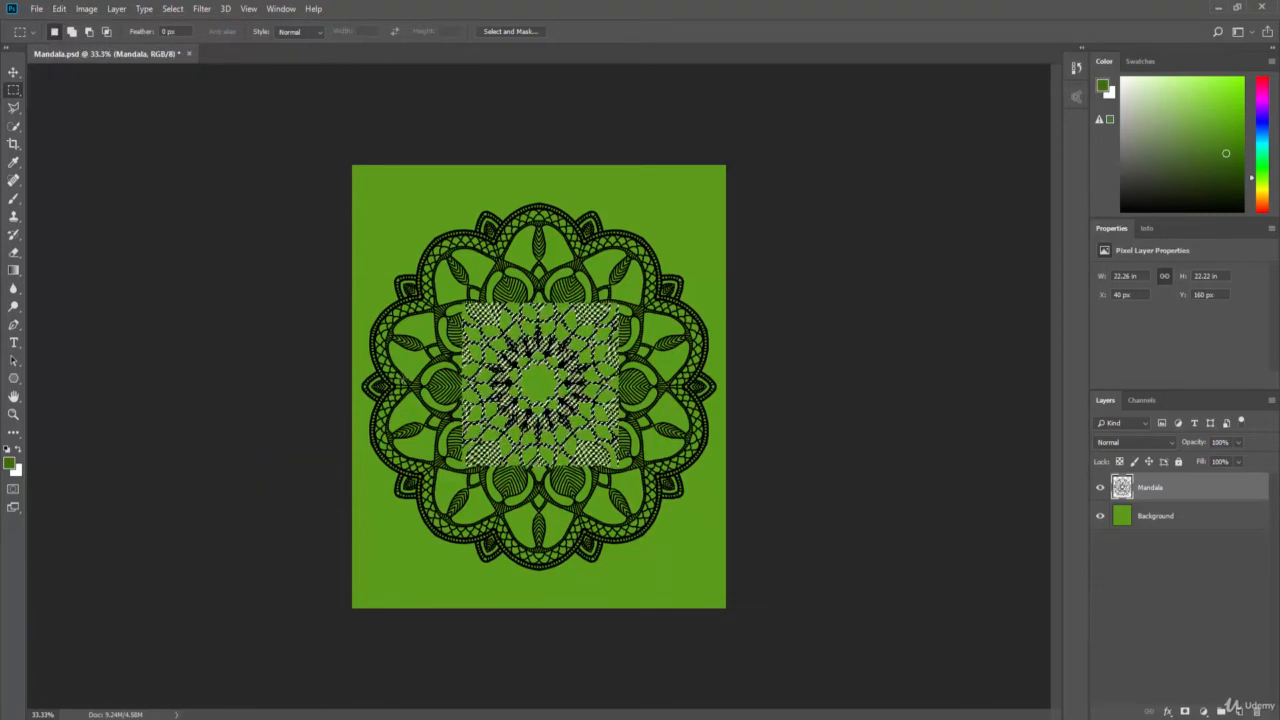
pyautogui.hotkey('ctrl', 'd')
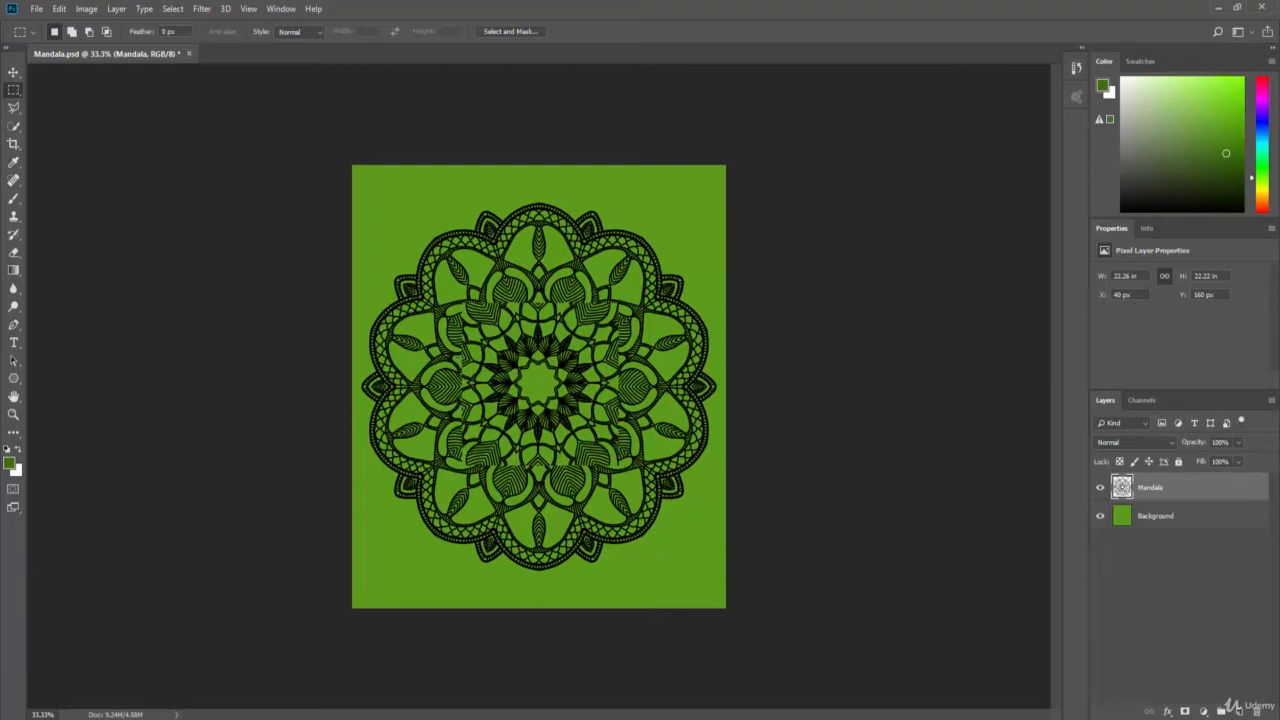
pyautogui.hotkey('ctrl', 'alt', 'z')
pyautogui.hotkey('ctrl', 'alt', 'z')
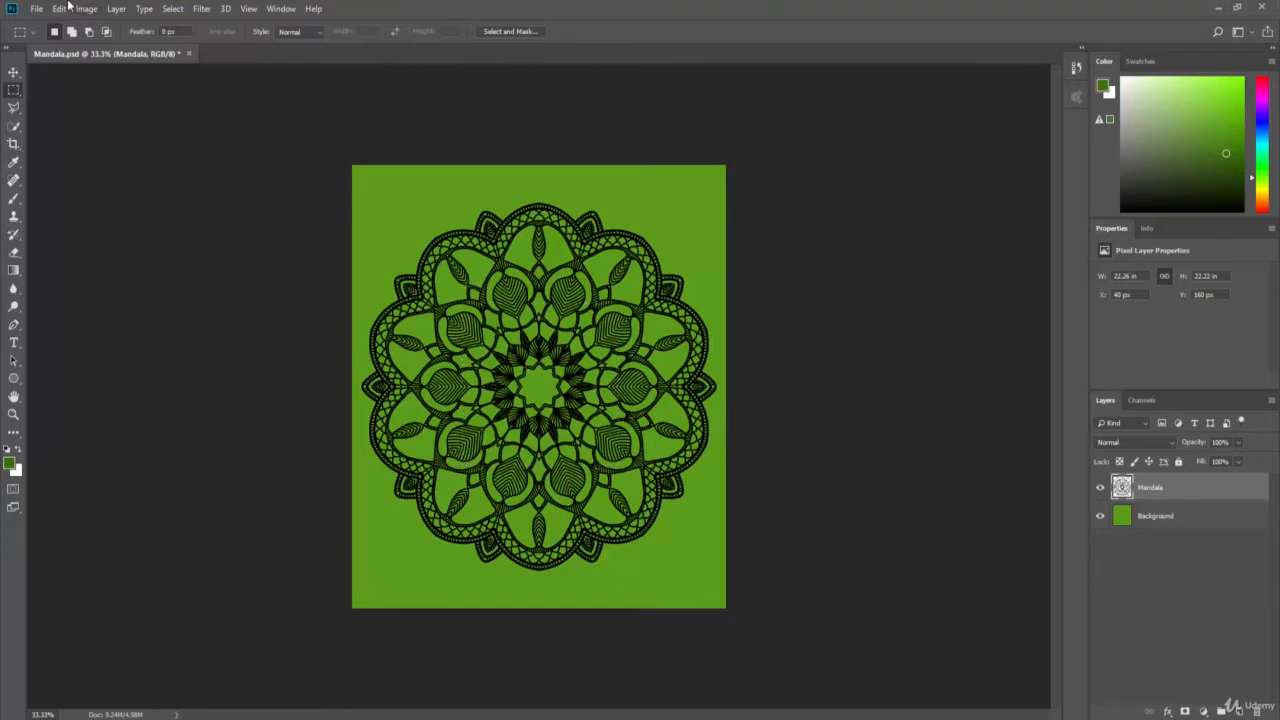
# Step: Try scaling the Mandala layer to about 35% around its centre and to about 88% from its upper-right corner, and cancel
pyautogui.click(66, 8)
pyautogui.moveTo(93, 316)
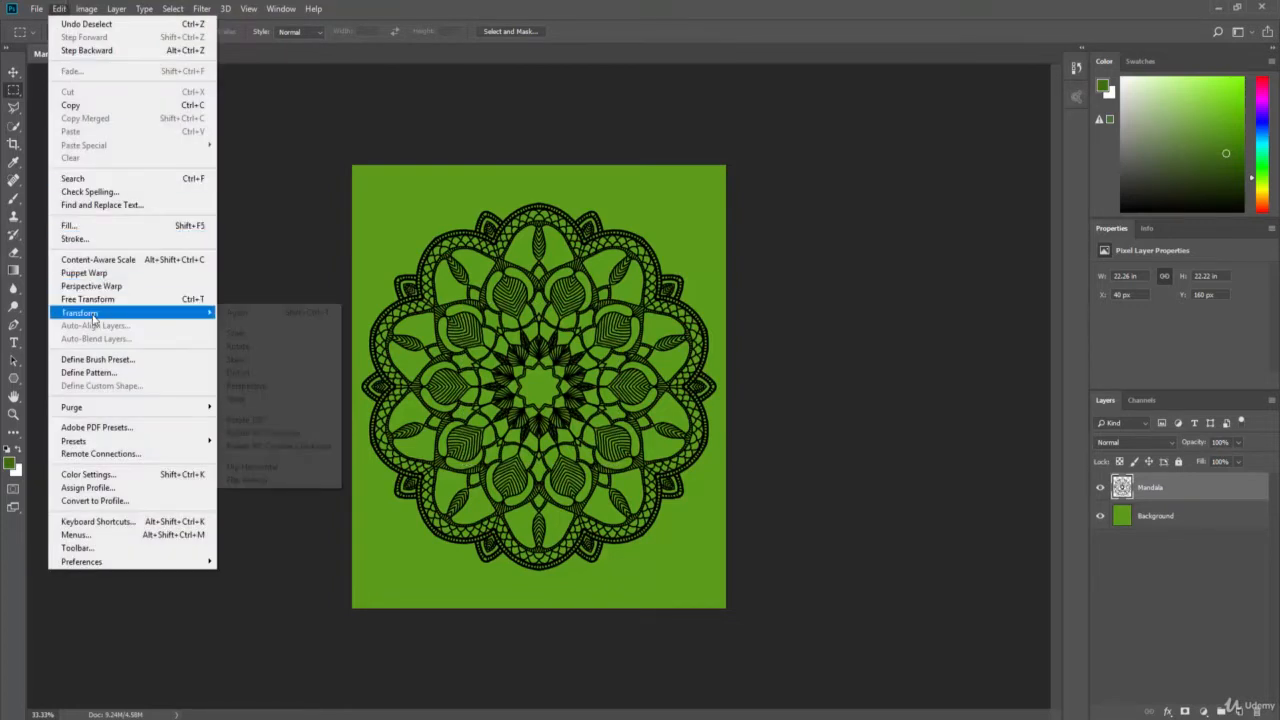
pyautogui.click(238, 332)
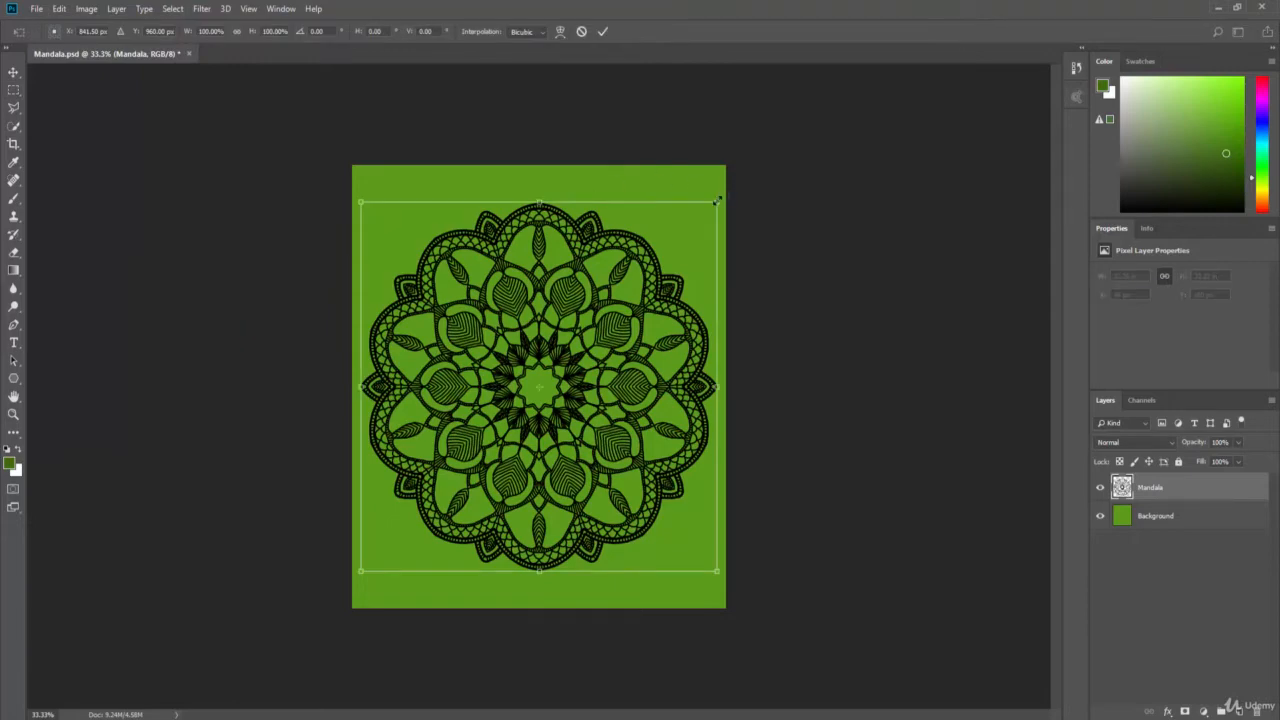
pyautogui.moveTo(714, 205); pyautogui.dragTo(606, 322)
pyautogui.moveTo(672, 288); pyautogui.dragTo(517, 340)
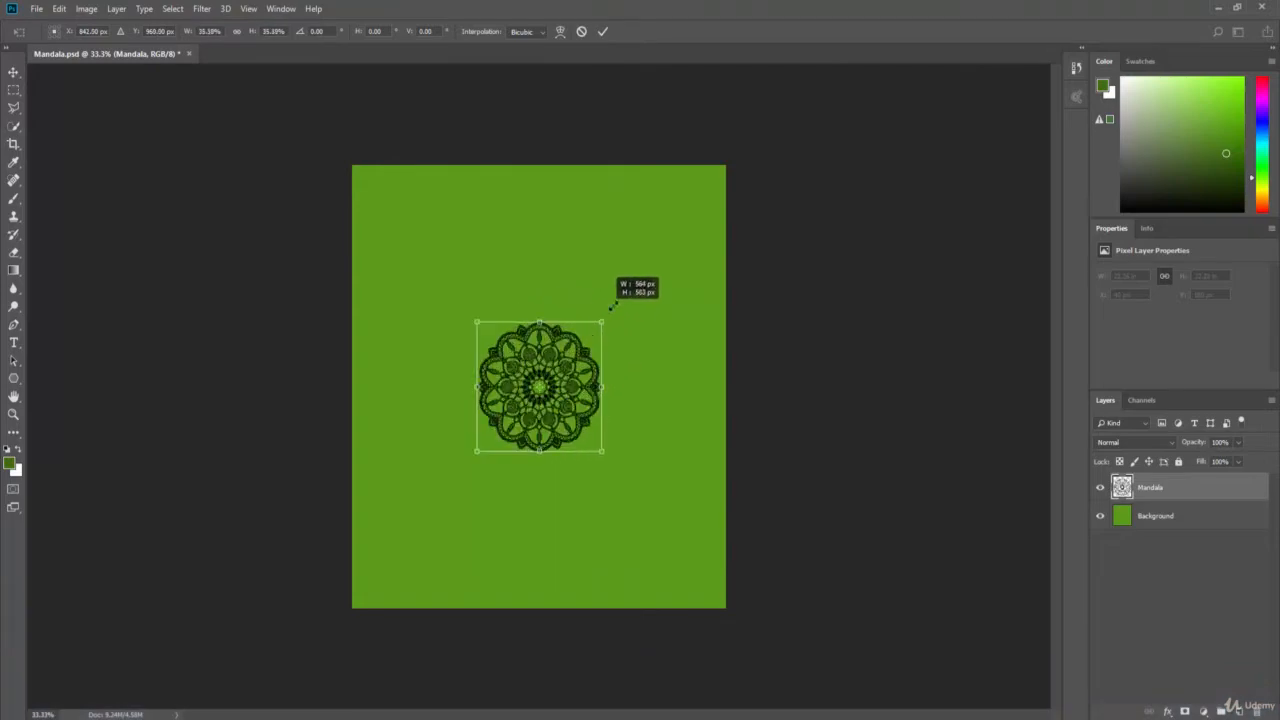
pyautogui.moveTo(612, 306); pyautogui.dragTo(672, 247)
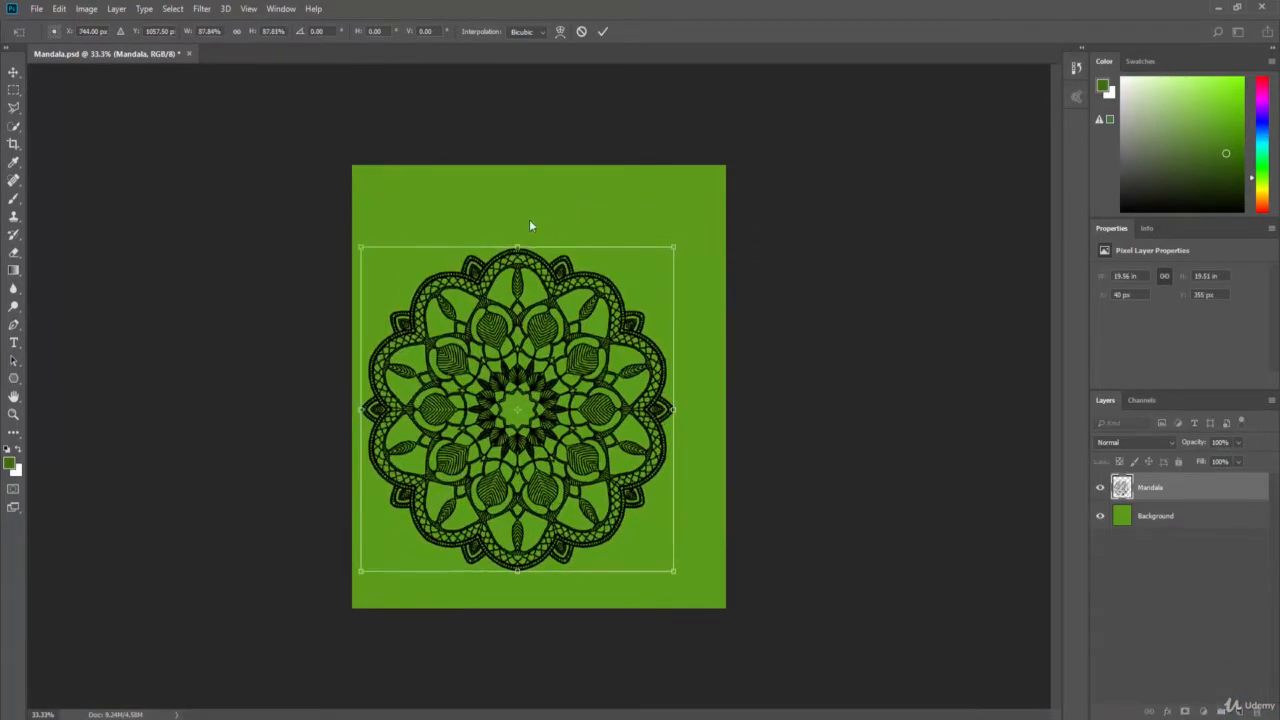
pyautogui.press('Escape')
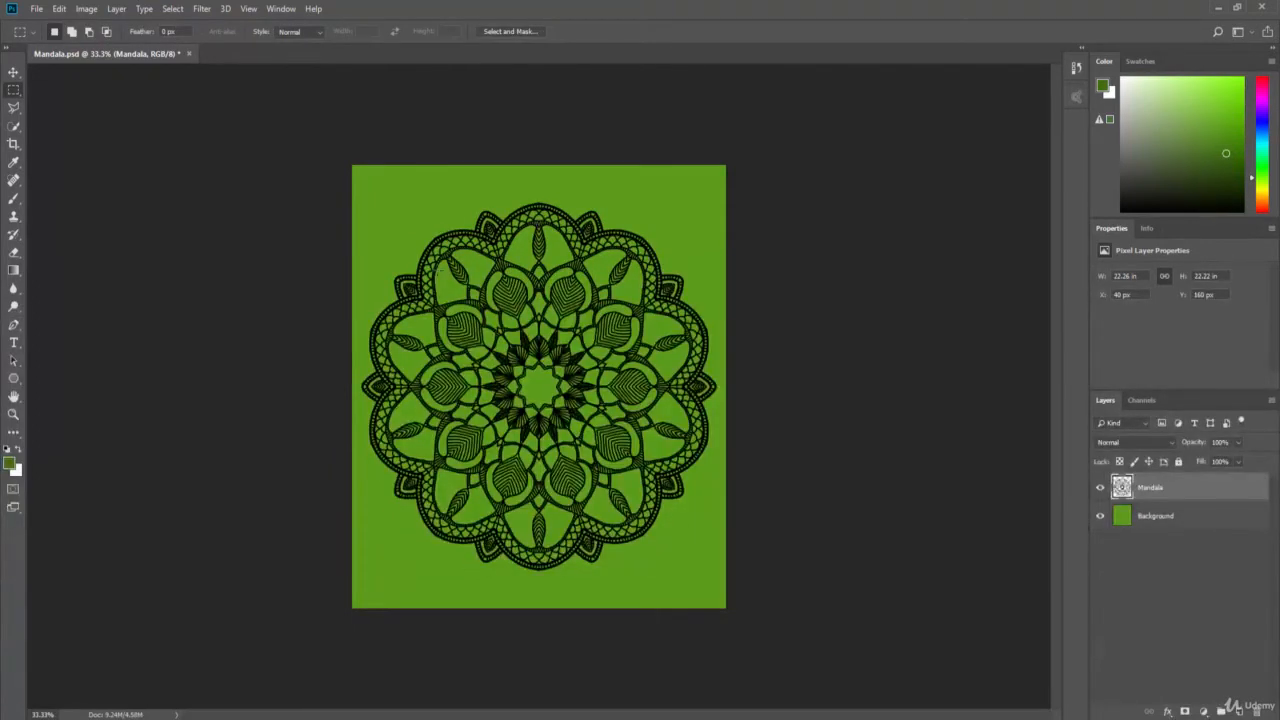
# Step: Try rotating the Mandala layer around its centre and around a reference point moved to about X 385.5 px, Y 627 px, and end the transform
pyautogui.click(66, 9)
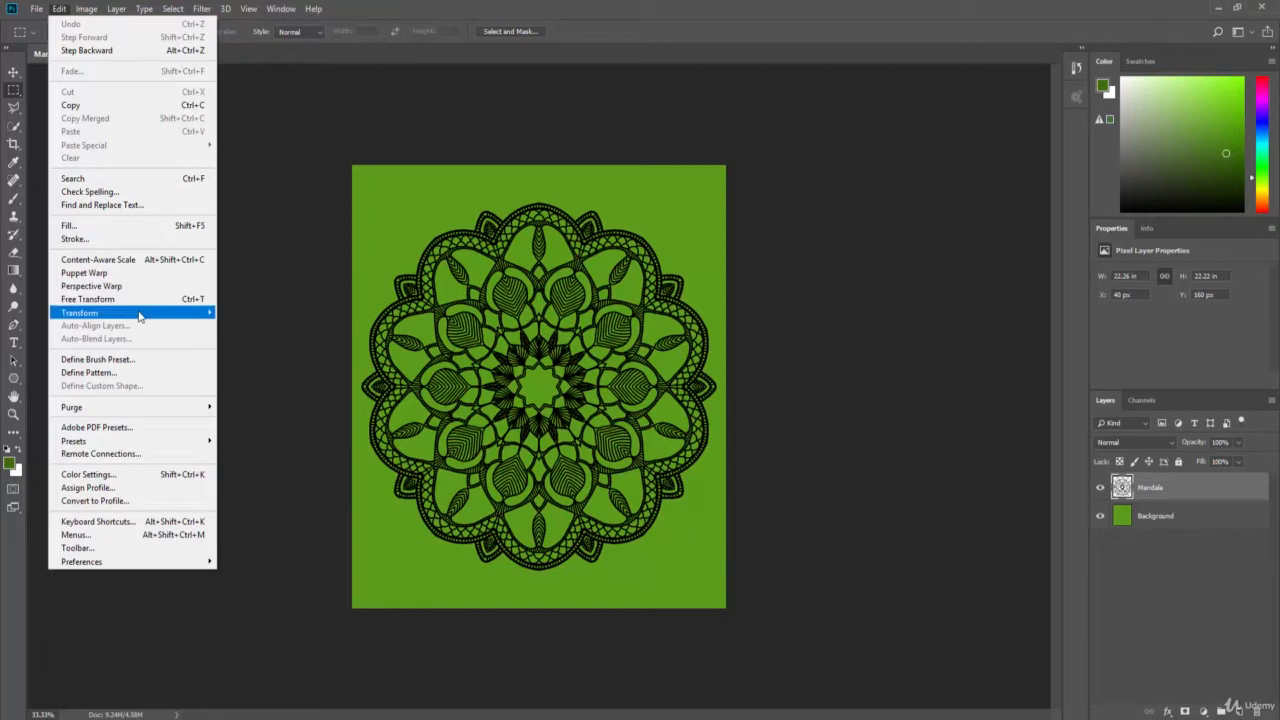
pyautogui.moveTo(190, 314)
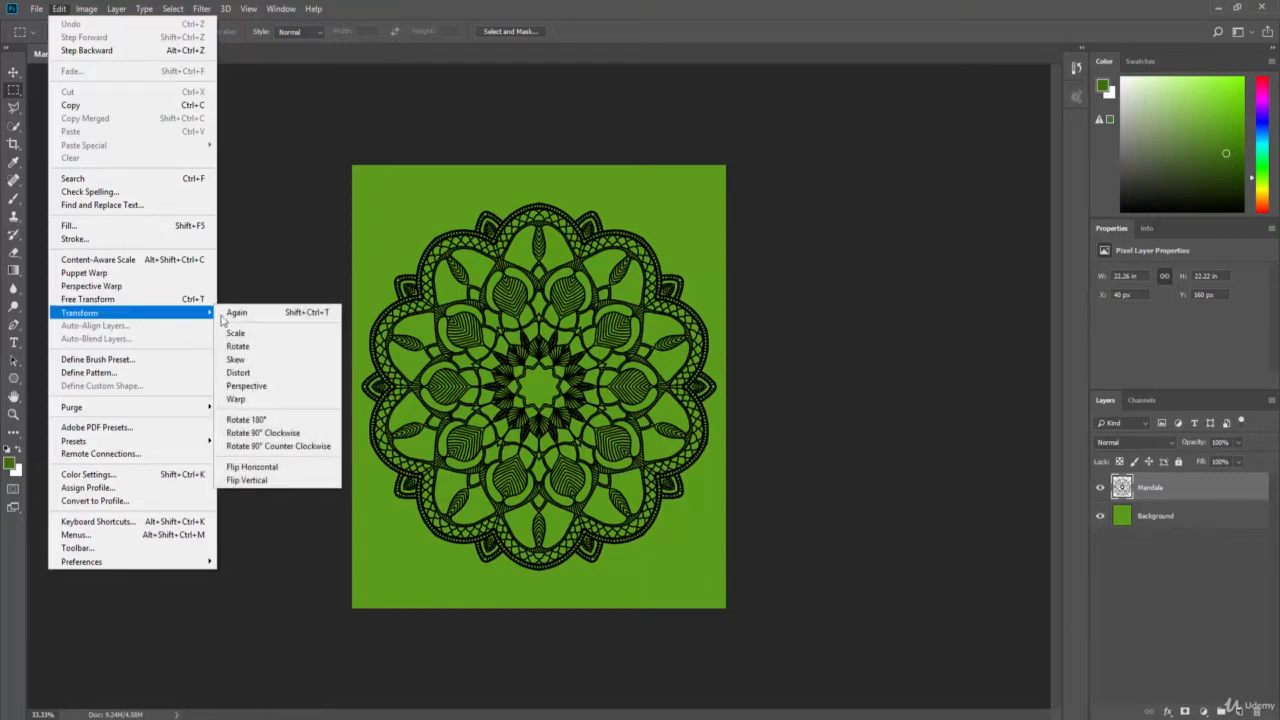
pyautogui.click(261, 349)
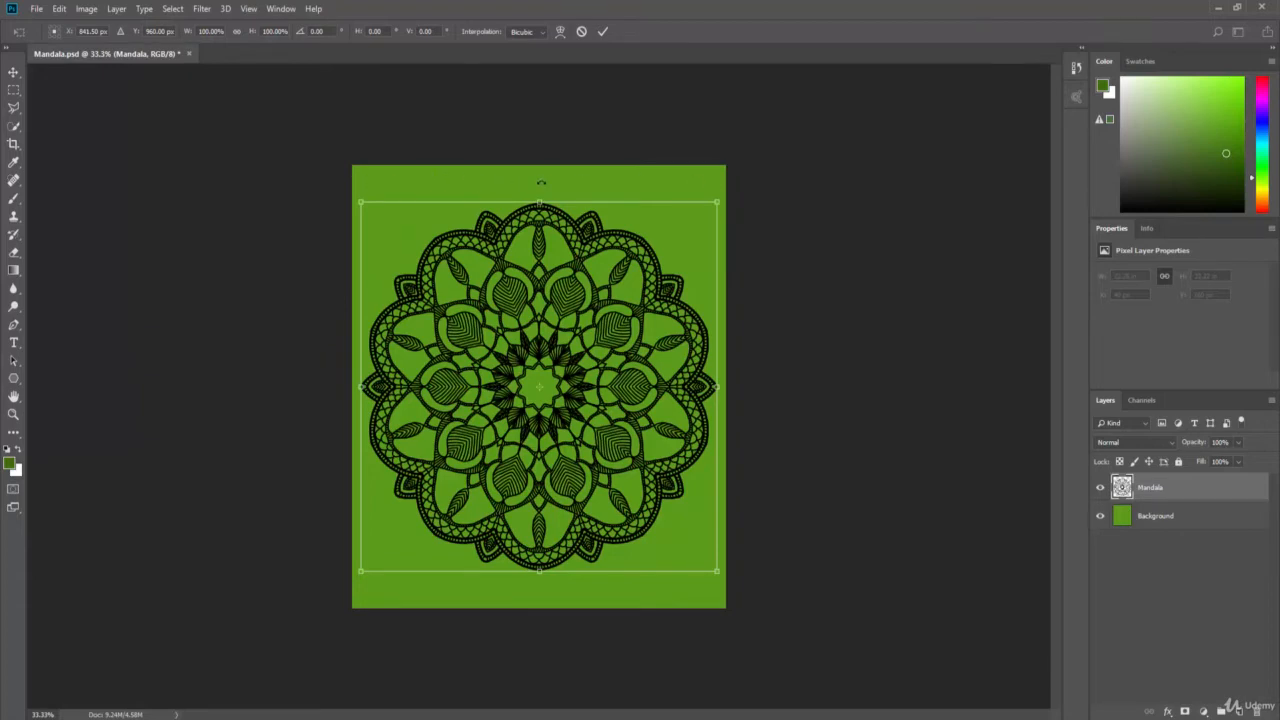
pyautogui.moveTo(541, 182); pyautogui.dragTo(698, 455)
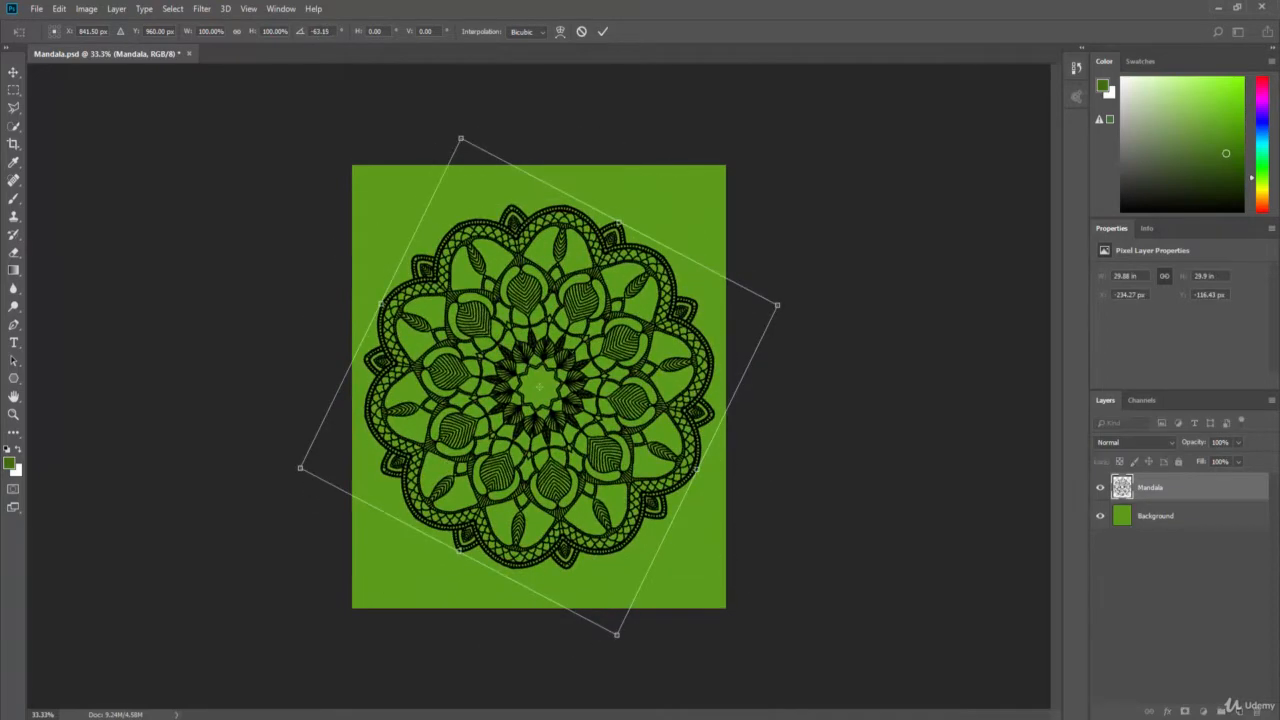
pyautogui.hotkey('ctrl', 'z')
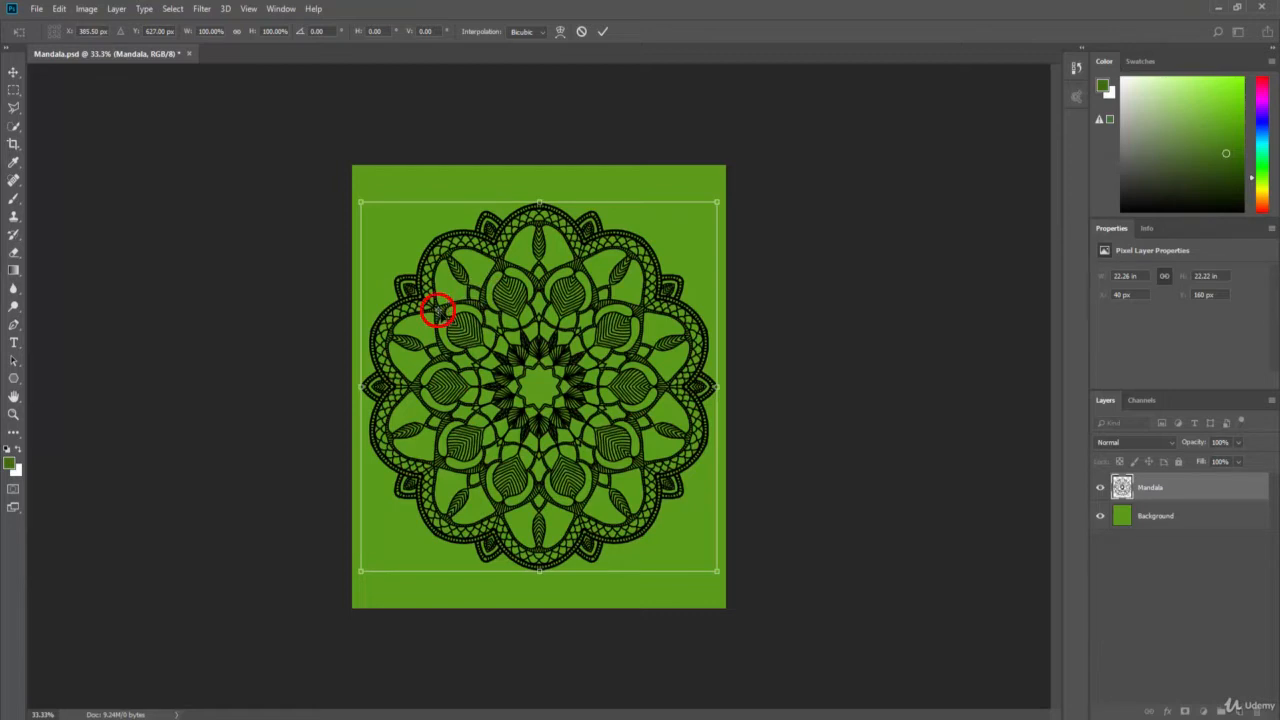
pyautogui.moveTo(658, 181); pyautogui.dragTo(537, 300)
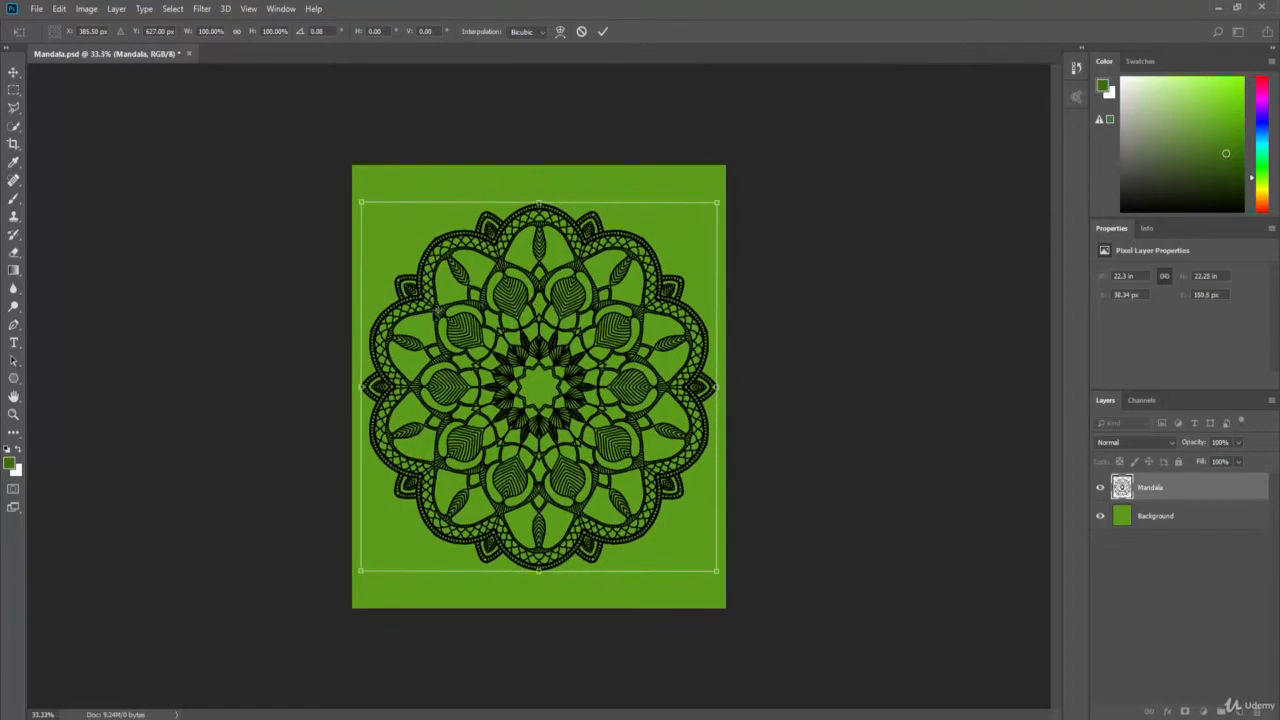
pyautogui.press('Return')
# Step: Try scaling the Mandala layer around a reference point at about X 364.5 px, Y 618 px and from its lower-right corner to about 86%, and cancel
pyautogui.click(59, 8)
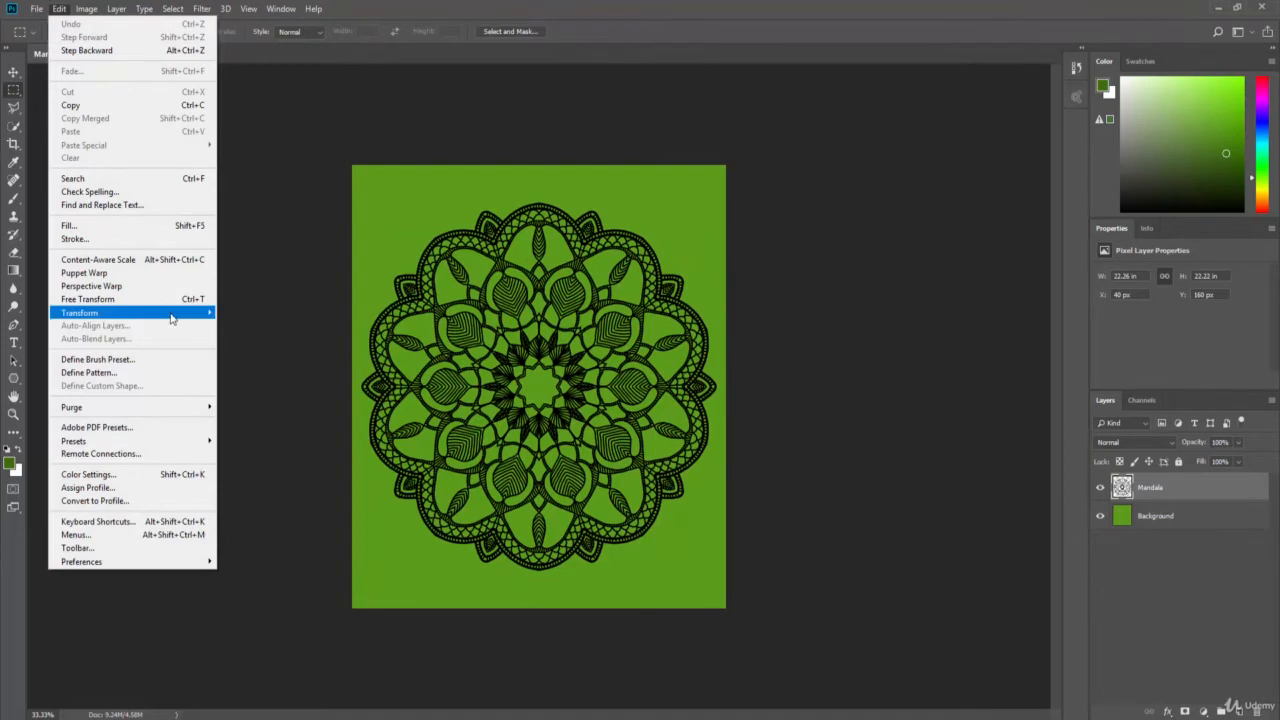
pyautogui.moveTo(175, 313)
pyautogui.click(238, 333)
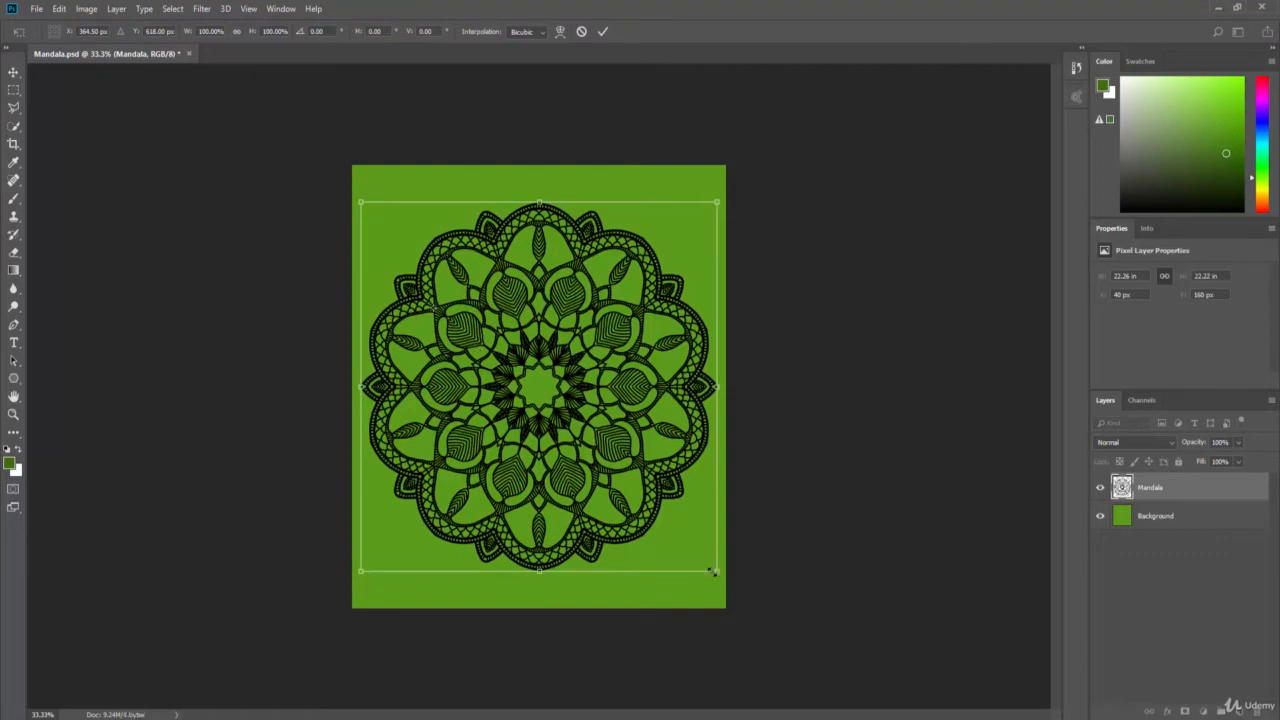
pyautogui.moveTo(714, 572); pyautogui.dragTo(521, 474)
pyautogui.moveTo(467, 505); pyautogui.dragTo(594, 465)
pyautogui.moveTo(478, 398); pyautogui.dragTo(596, 596)
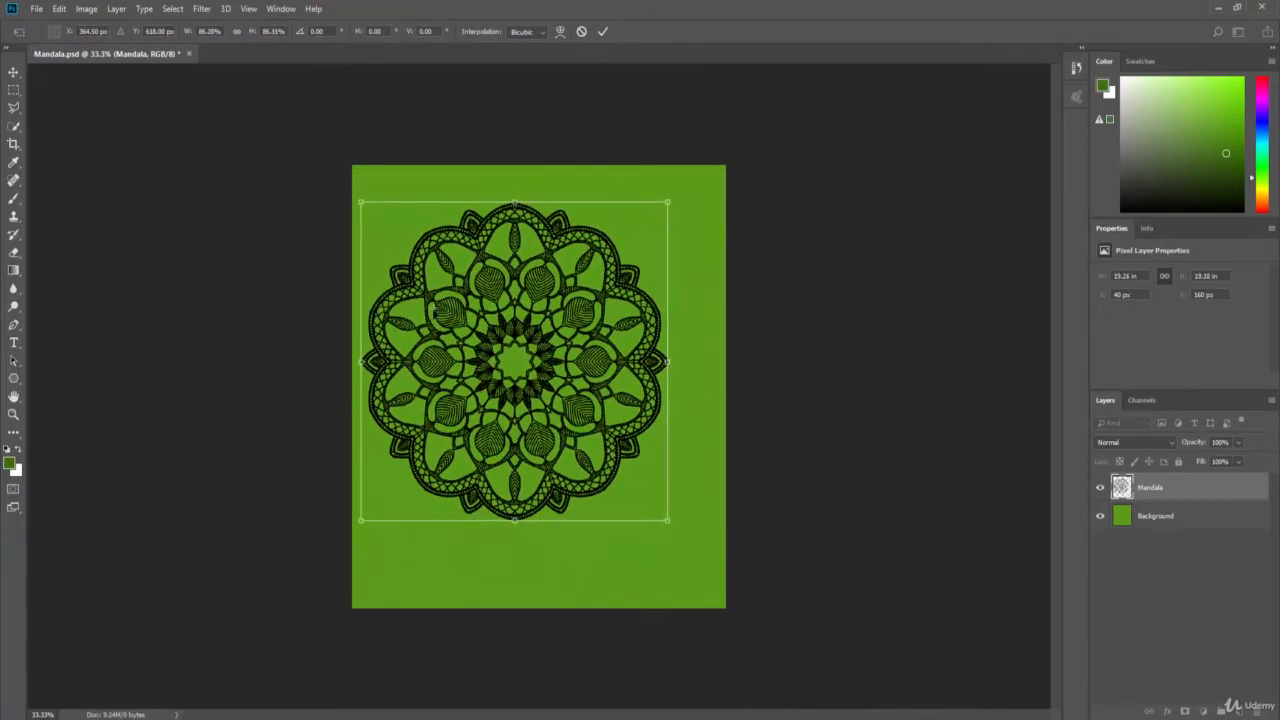
pyautogui.press('Escape')
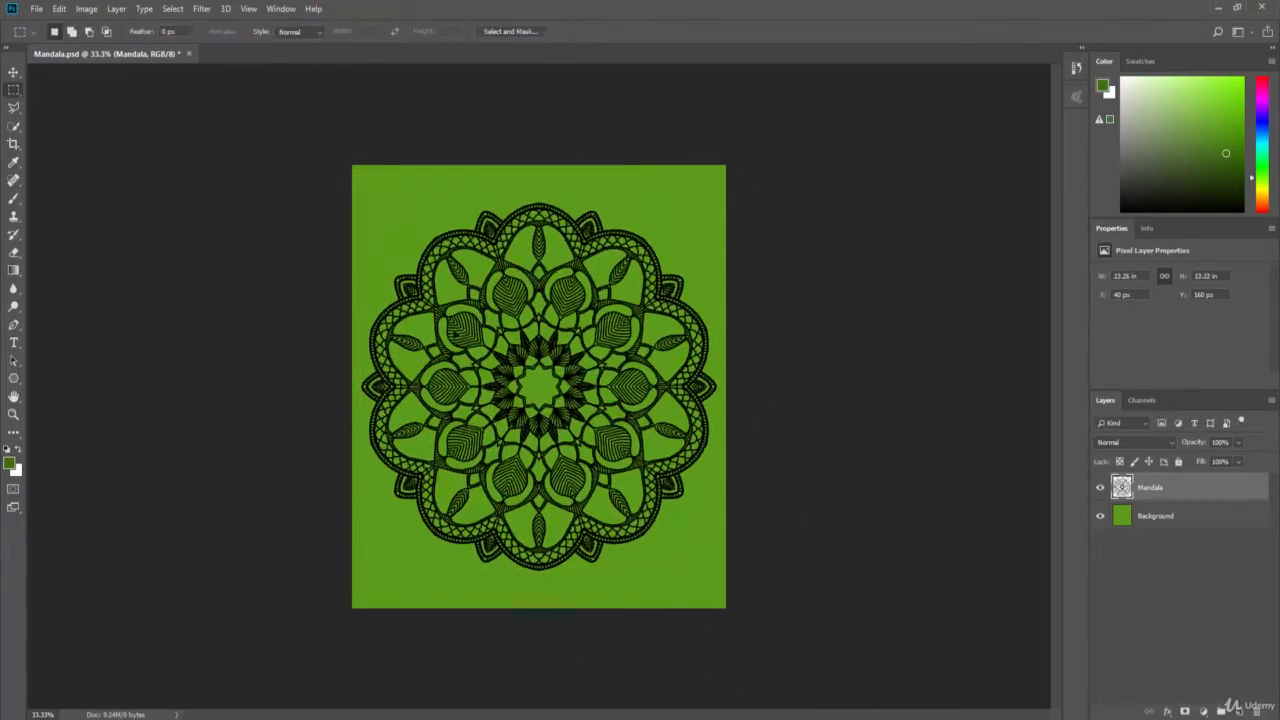
# Step: Try rotating the Mandala layer around a reference point moved near the pattern's upper edge, and end the transform
pyautogui.click(59, 8)
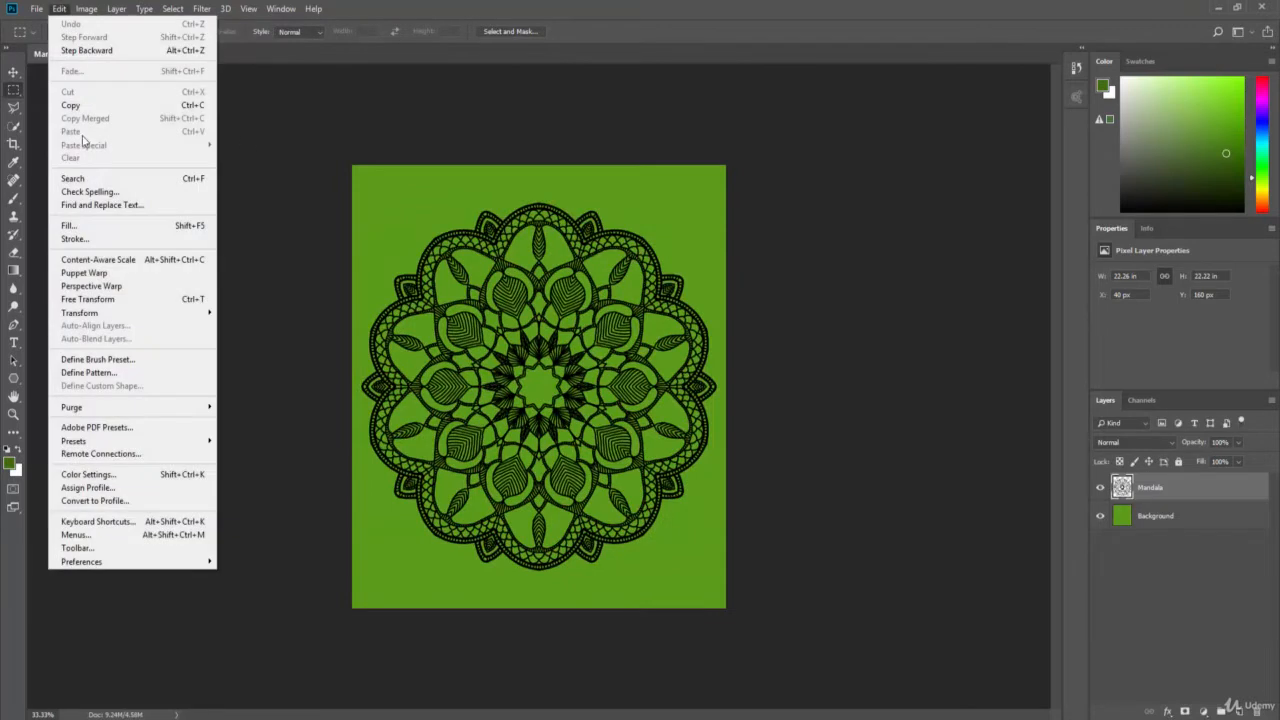
pyautogui.moveTo(127, 318)
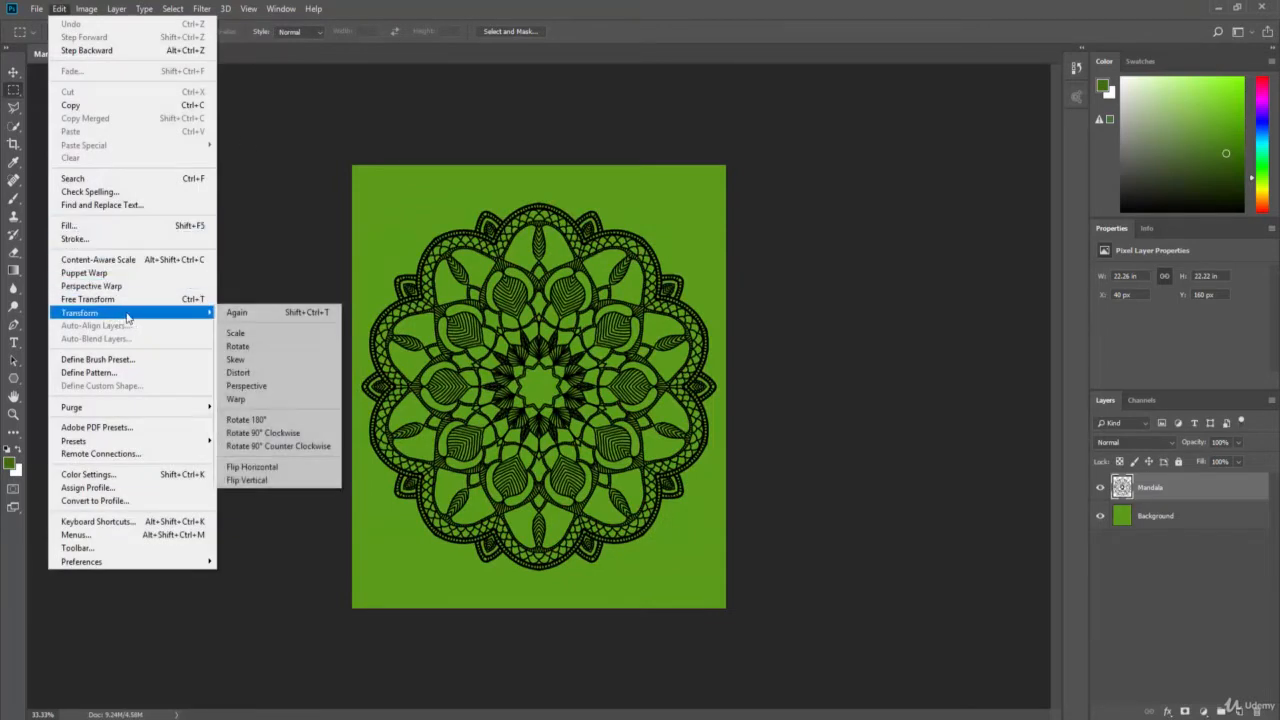
pyautogui.click(237, 347)
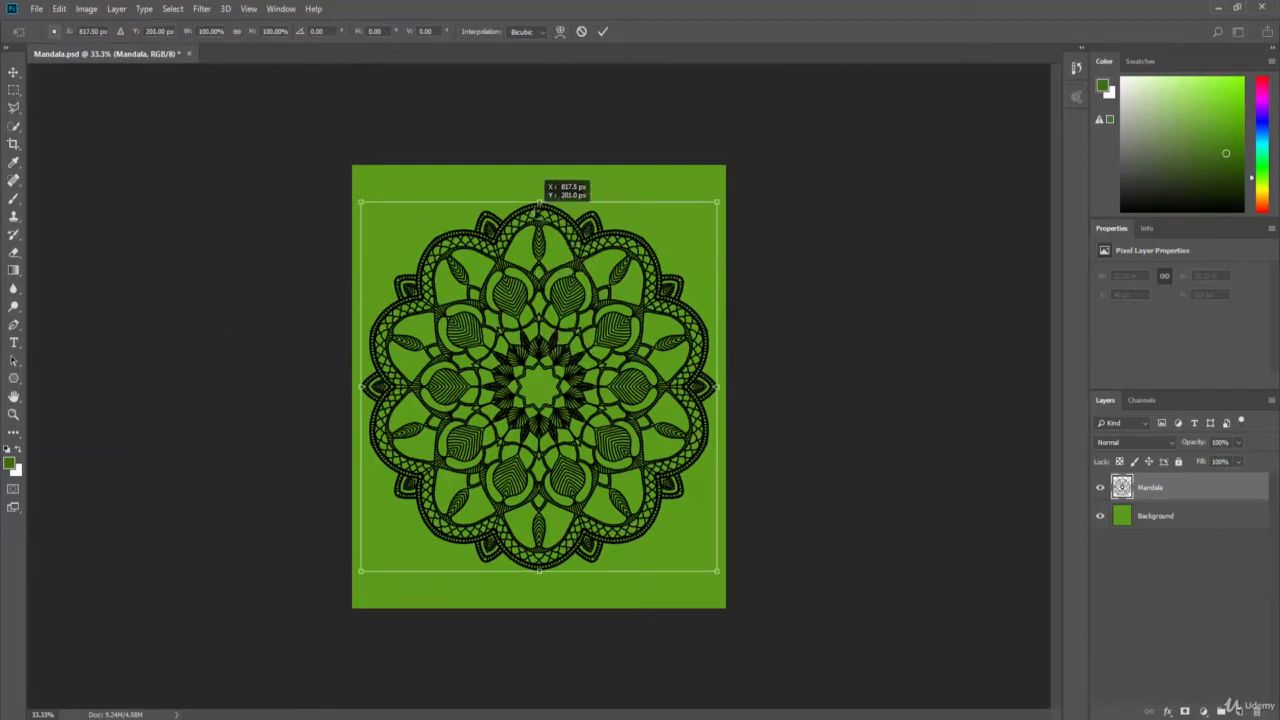
pyautogui.moveTo(743, 237); pyautogui.dragTo(724, 201)
pyautogui.press('Return')
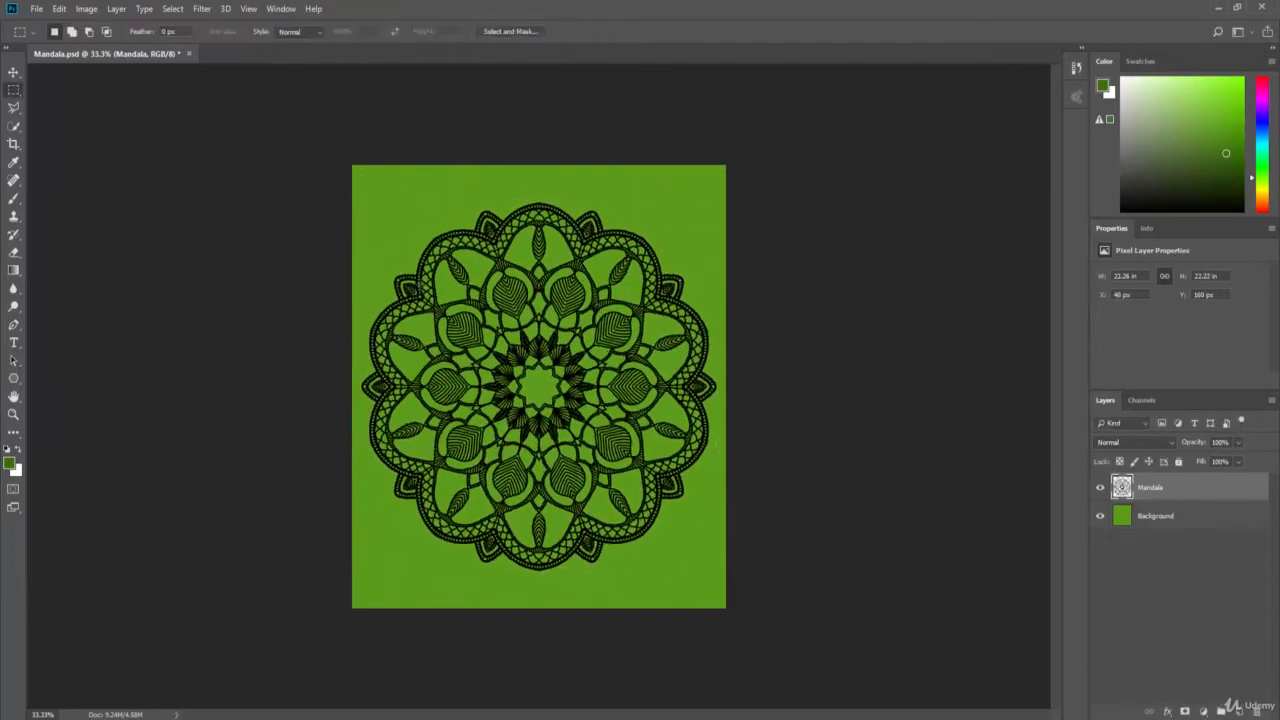
# Step: Try skewing the Mandala layer horizontally to about -27 degrees and shifting its left side upward, and cancel the transform
pyautogui.click(58, 10)
pyautogui.moveTo(133, 316)
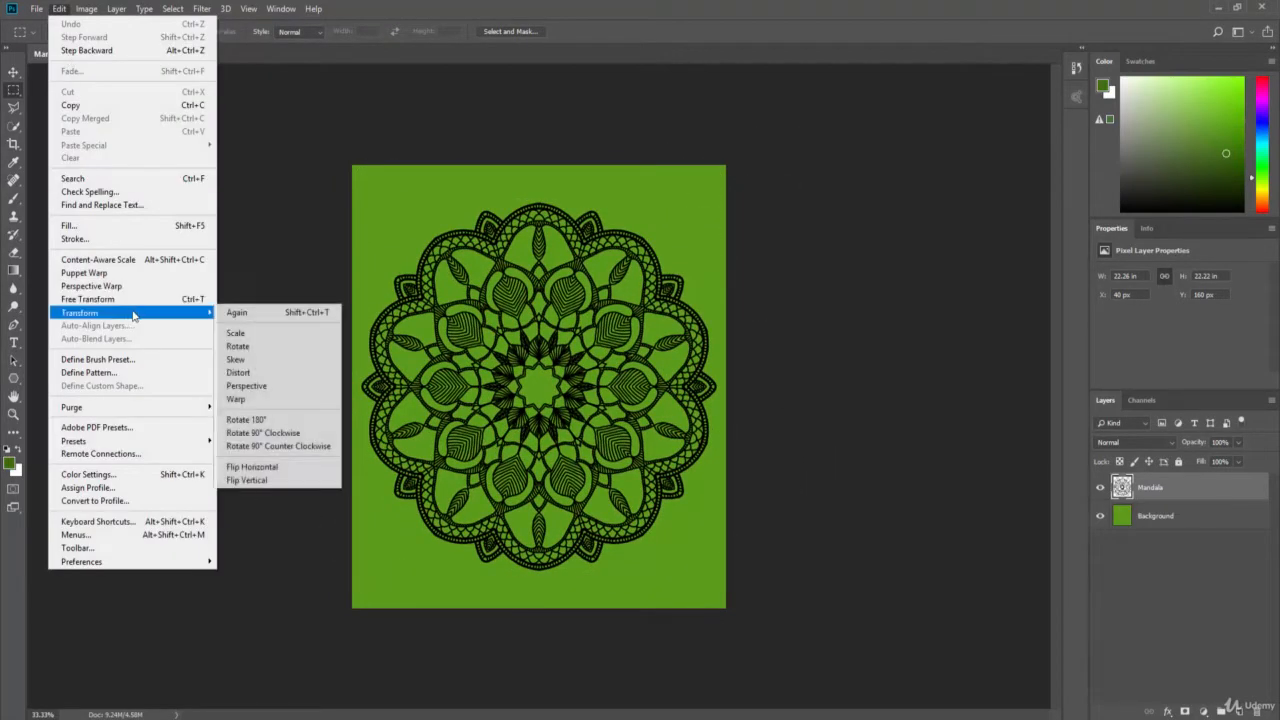
pyautogui.click(252, 361)
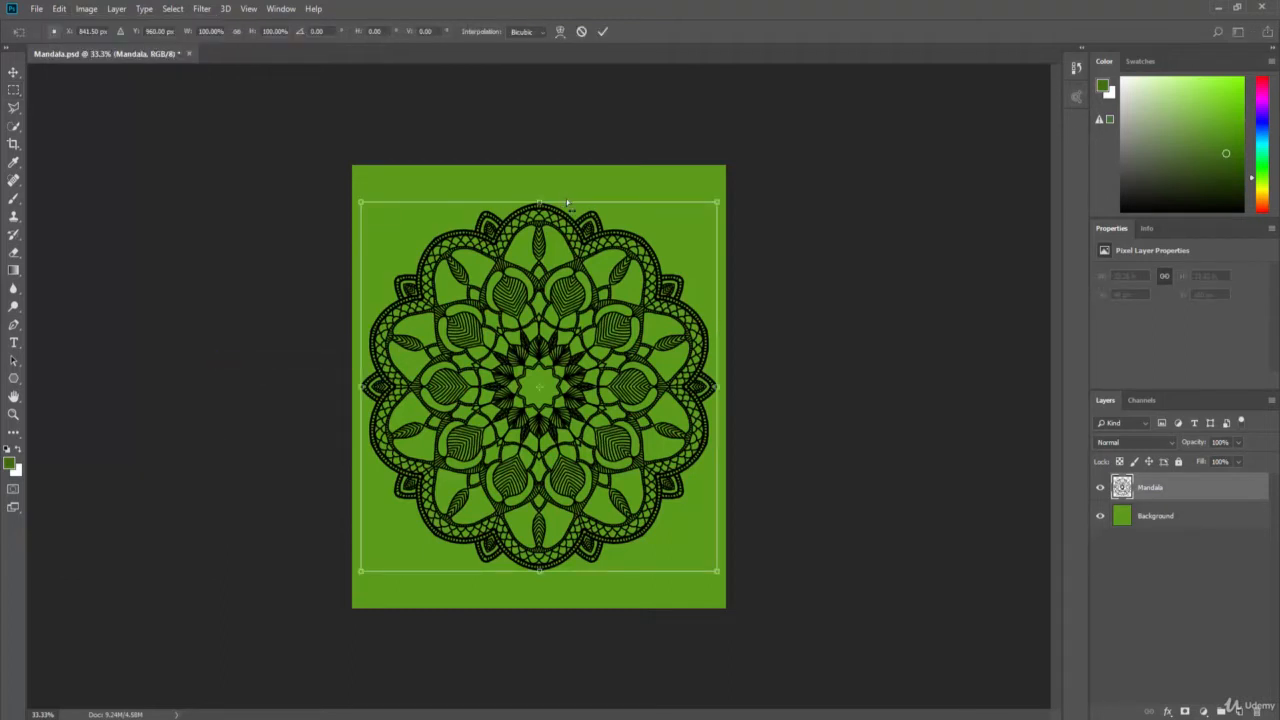
pyautogui.moveTo(566, 198); pyautogui.dragTo(720, 199)
pyautogui.moveTo(601, 243); pyautogui.dragTo(744, 288)
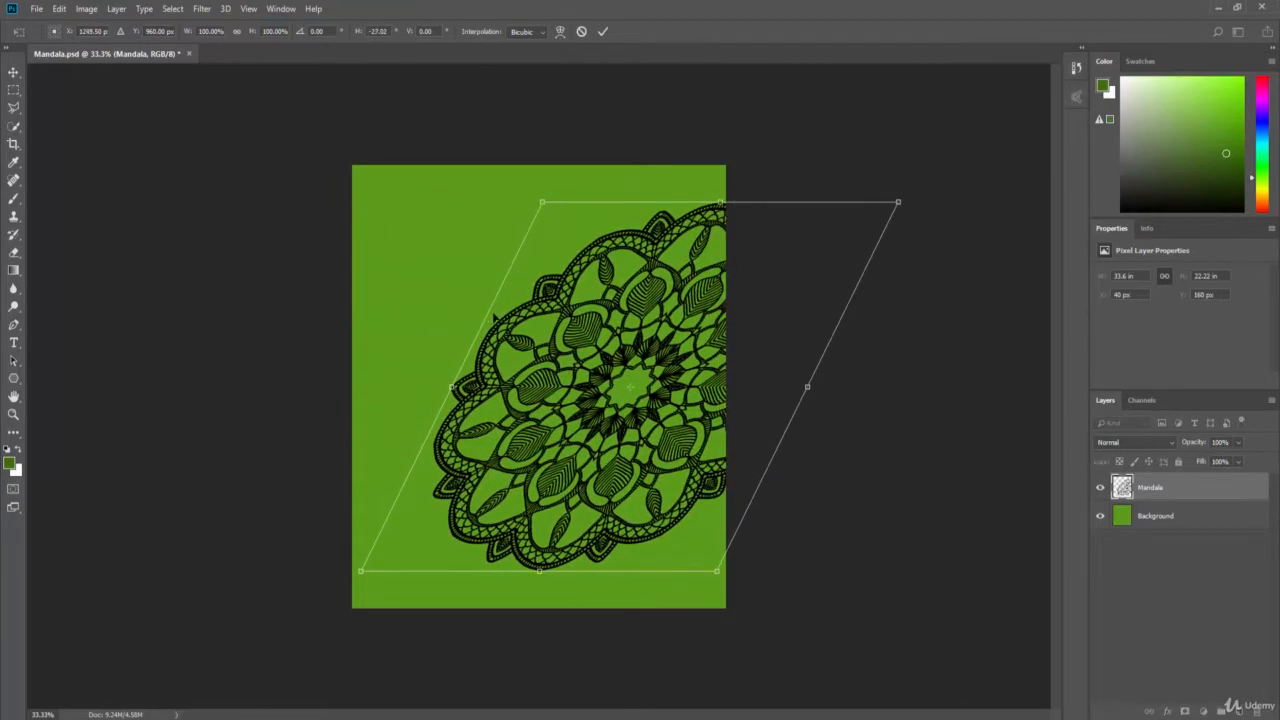
pyautogui.moveTo(454, 383); pyautogui.dragTo(478, 333)
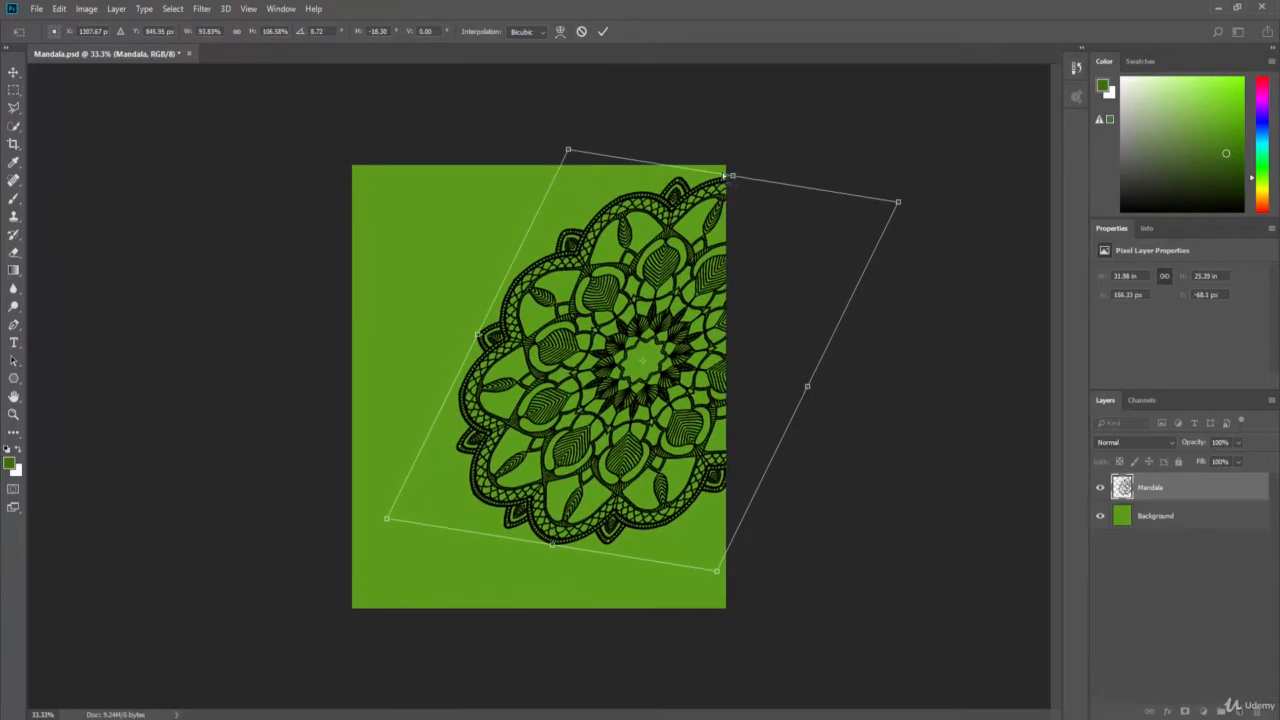
pyautogui.moveTo(725, 176); pyautogui.dragTo(714, 204)
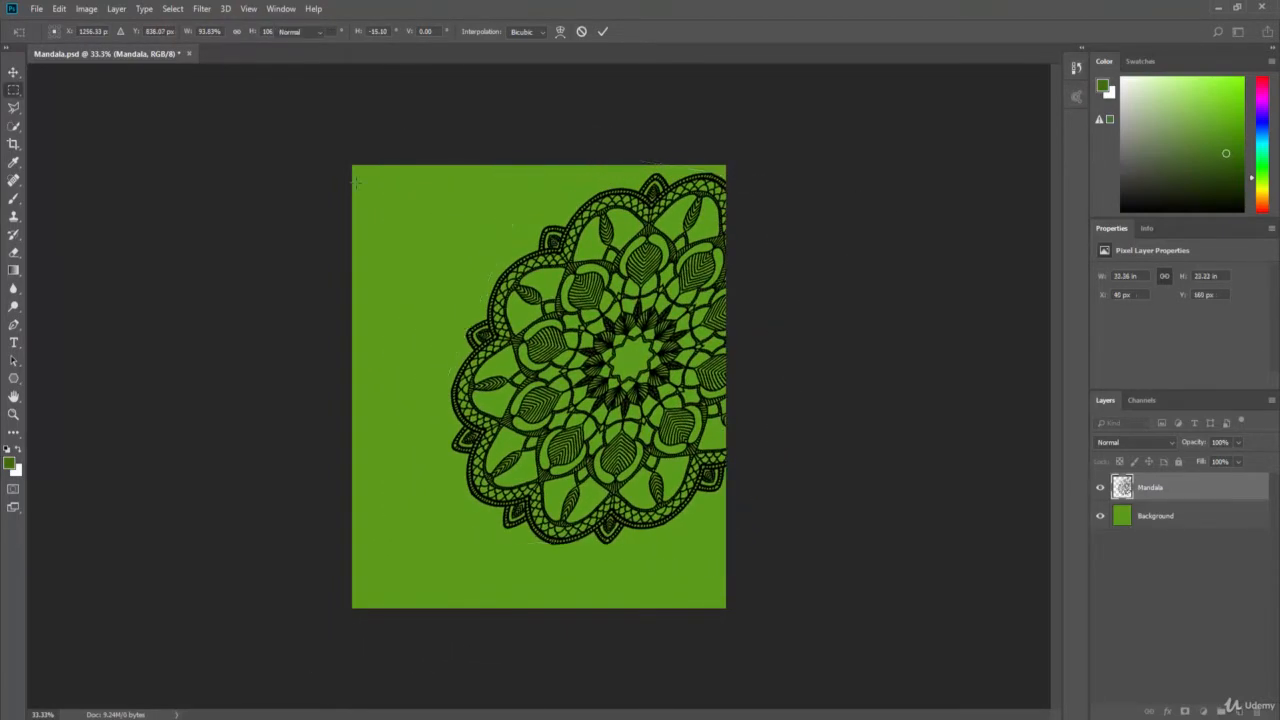
pyautogui.press('Escape')
# Step: Try distorting the Mandala layer by pulling its upper-left corner inward and reshaping the upper edge, and cancel the transform
pyautogui.click(60, 10)
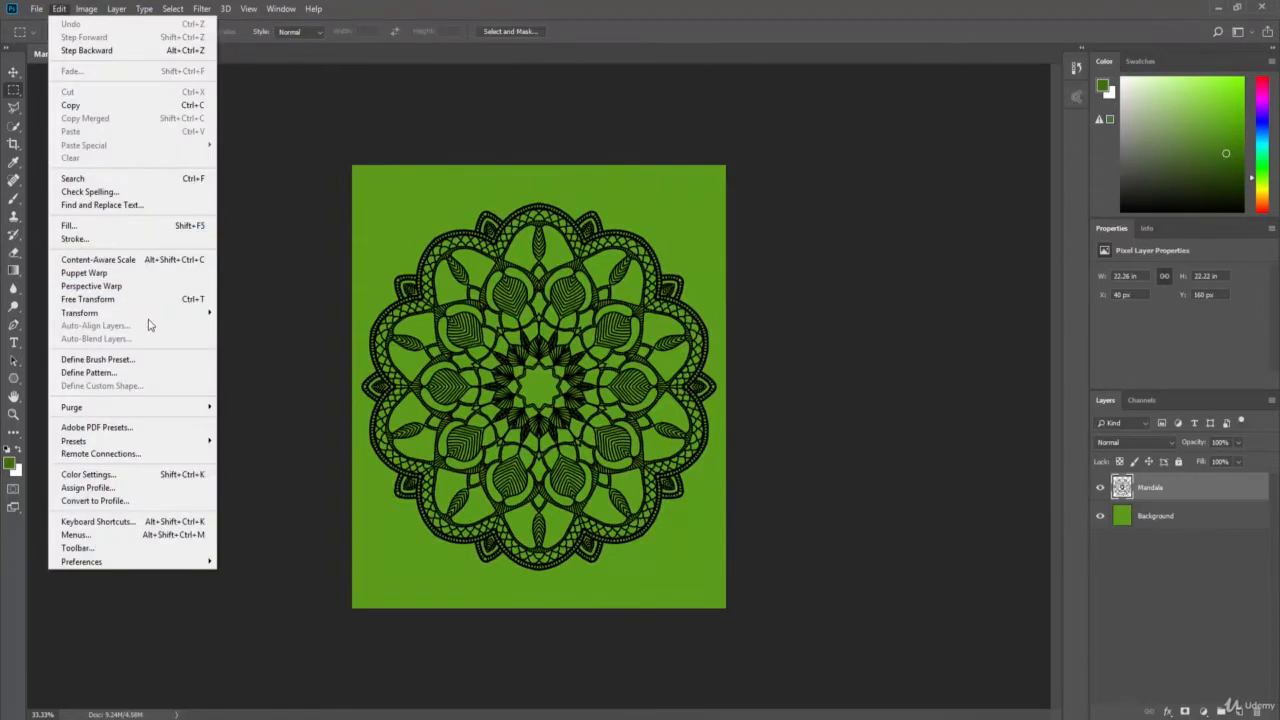
pyautogui.moveTo(166, 314)
pyautogui.click(262, 373)
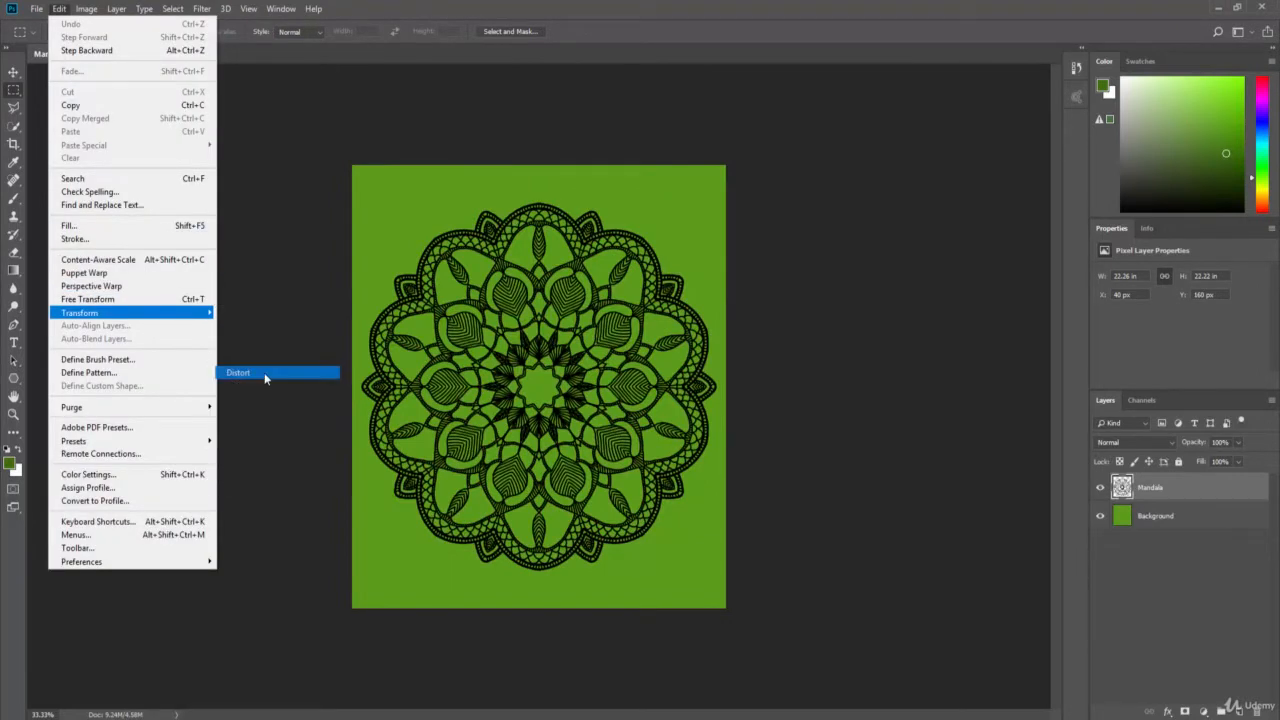
pyautogui.moveTo(364, 203); pyautogui.dragTo(487, 290)
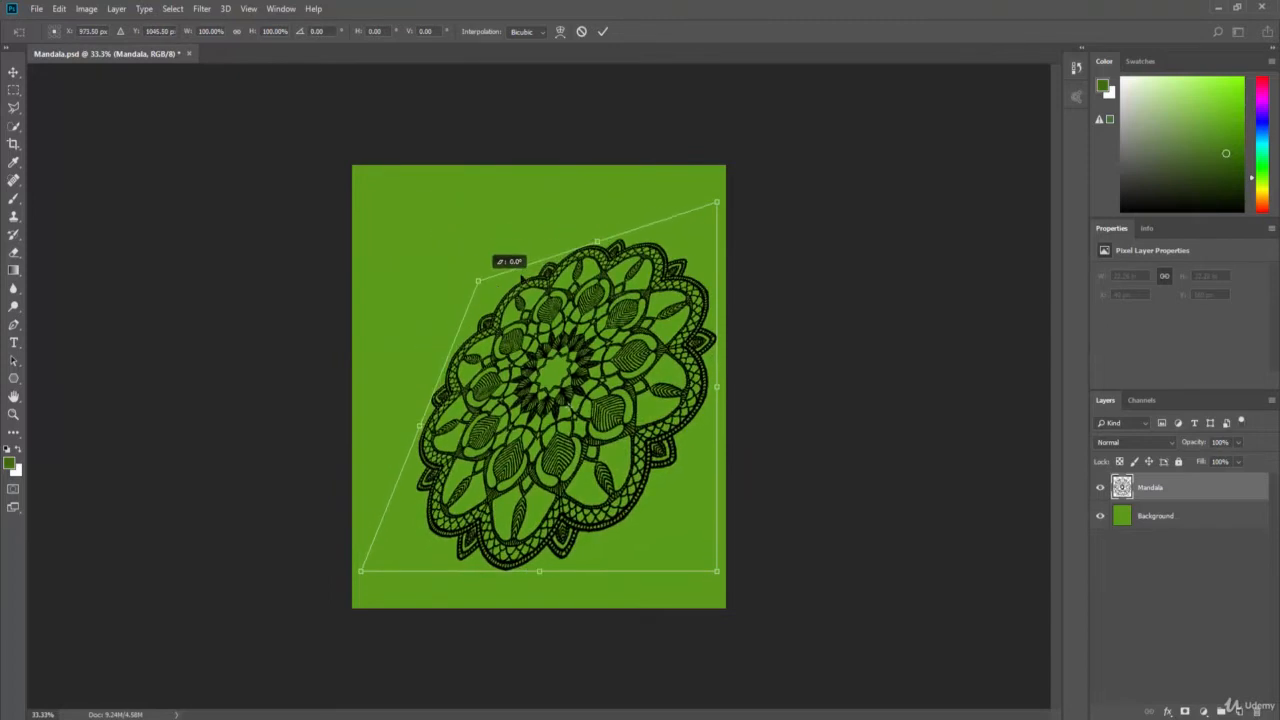
pyautogui.moveTo(599, 243)
pyautogui.mouseDown()
pyautogui.moveTo(601, 172)
pyautogui.moveTo(579, 253)
pyautogui.mouseUp()
pyautogui.moveTo(698, 213); pyautogui.dragTo(685, 324)
pyautogui.press('Escape')
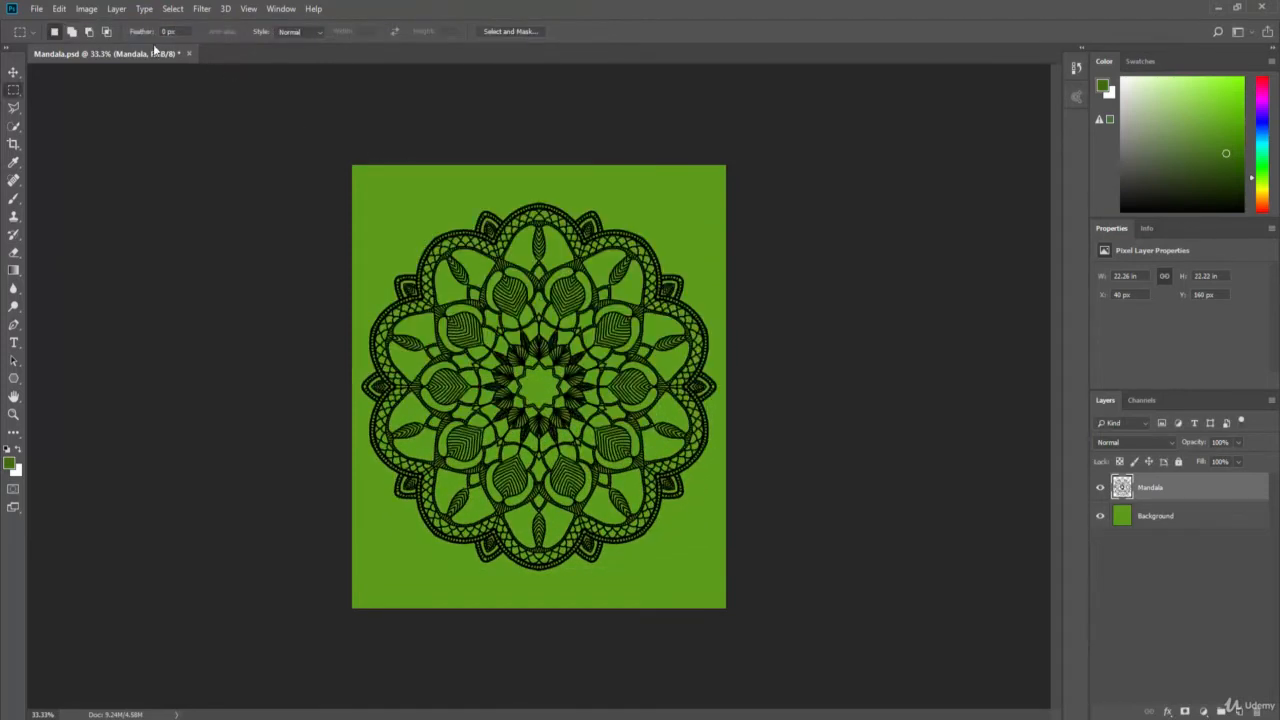
# Step: Try a perspective transform on the Mandala layer by narrowing its upper edge and pulling the lower-right corner inward, and cancel
pyautogui.click(62, 10)
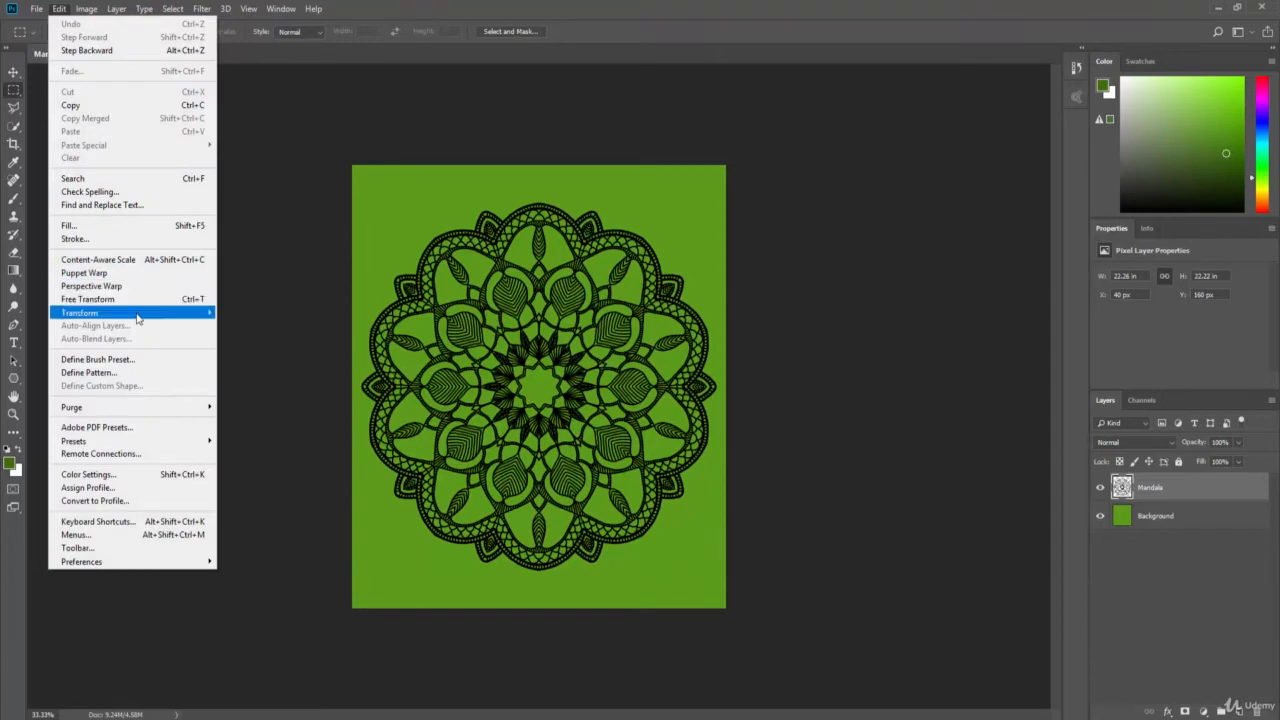
pyautogui.moveTo(139, 317)
pyautogui.click(300, 386)
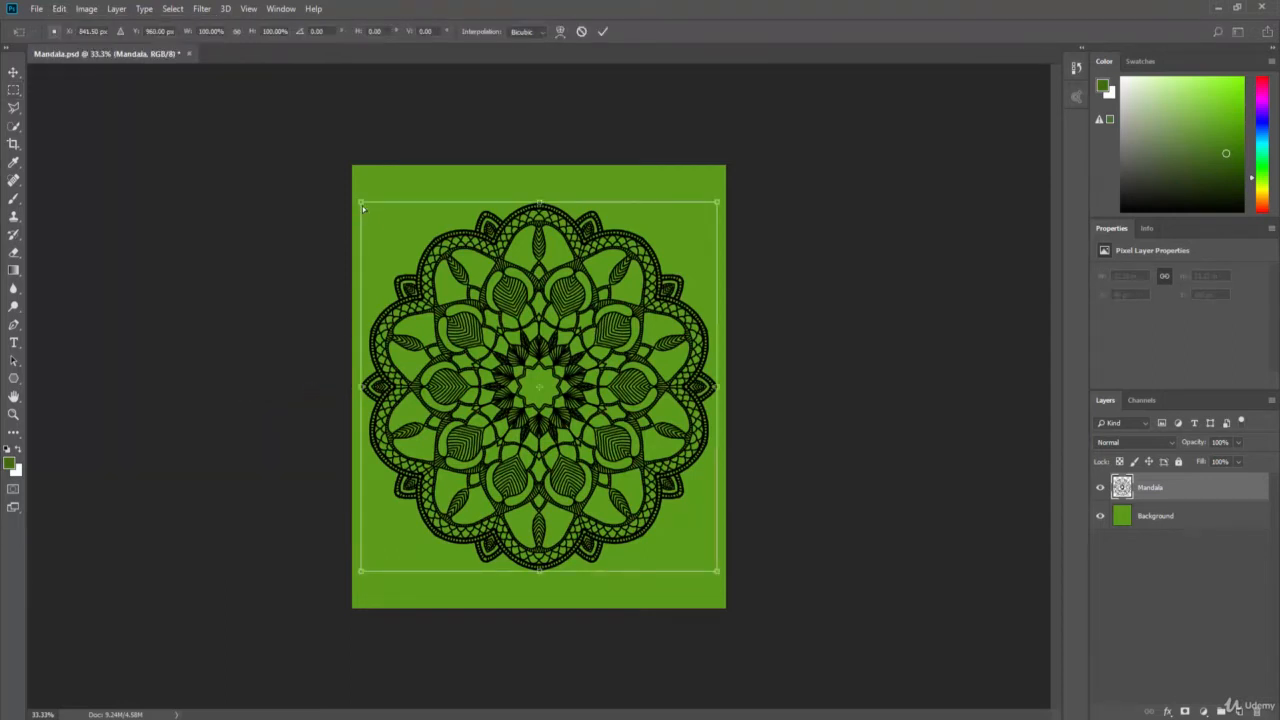
pyautogui.moveTo(362, 204); pyautogui.dragTo(436, 224)
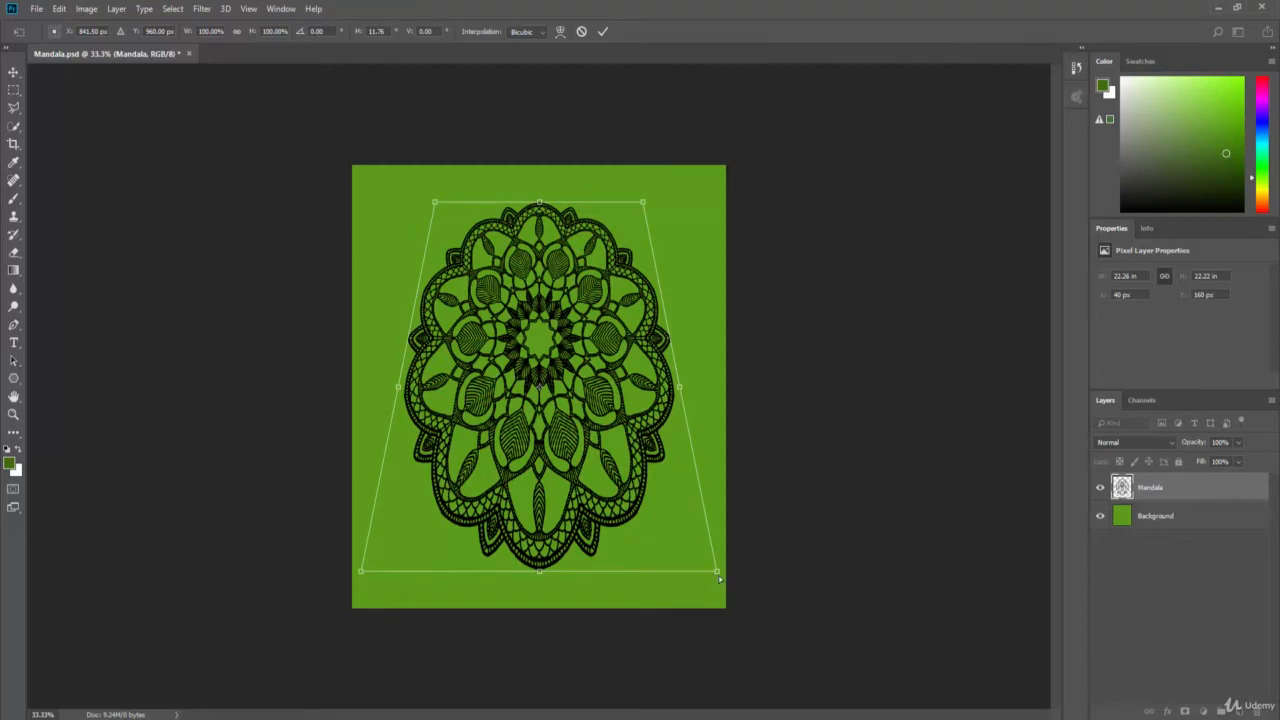
pyautogui.moveTo(718, 573); pyautogui.dragTo(670, 469)
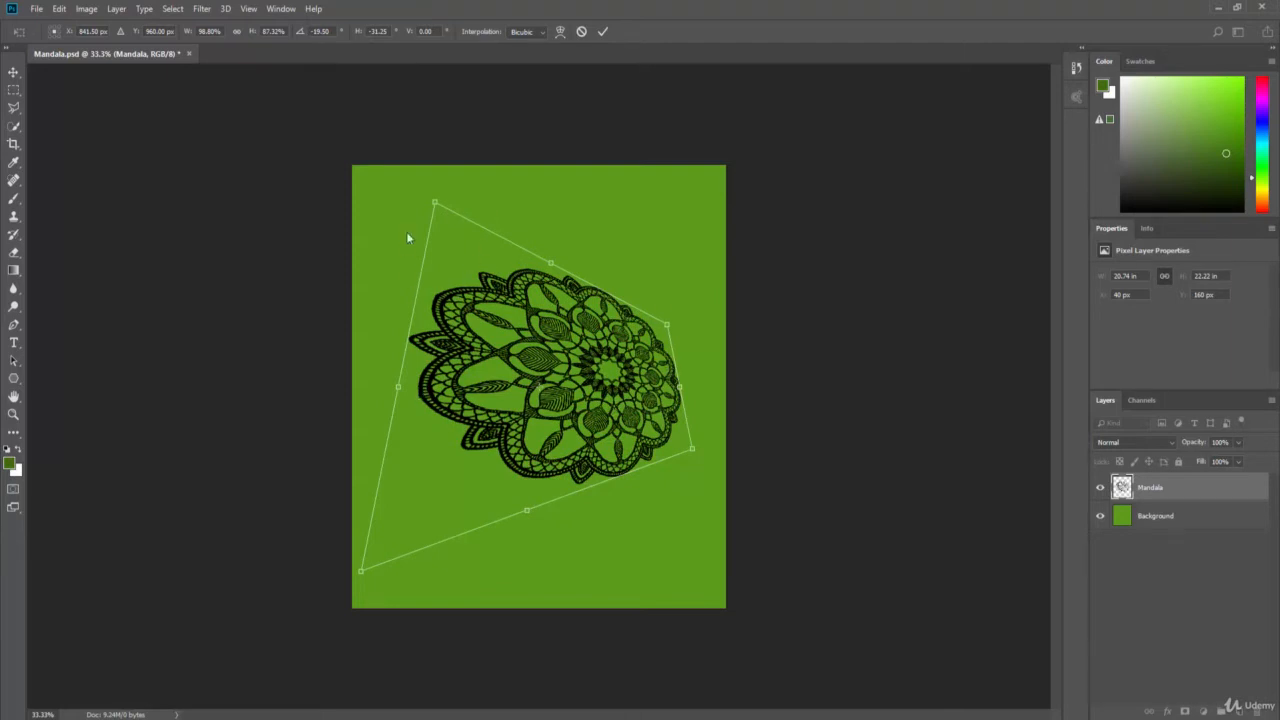
pyautogui.press('Escape')
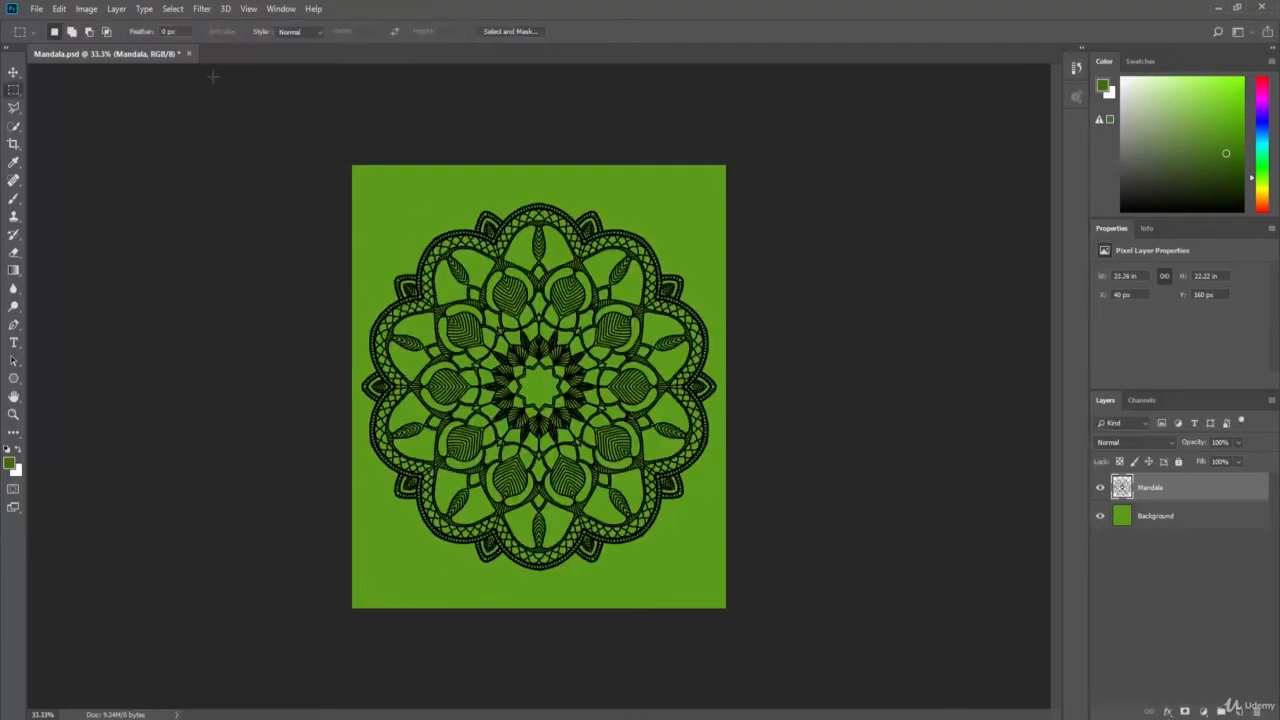
# Step: Try warping the Mandala layer by pulling its inner grid areas and the upper edge's handle, and cancel the warp
pyautogui.click(59, 8)
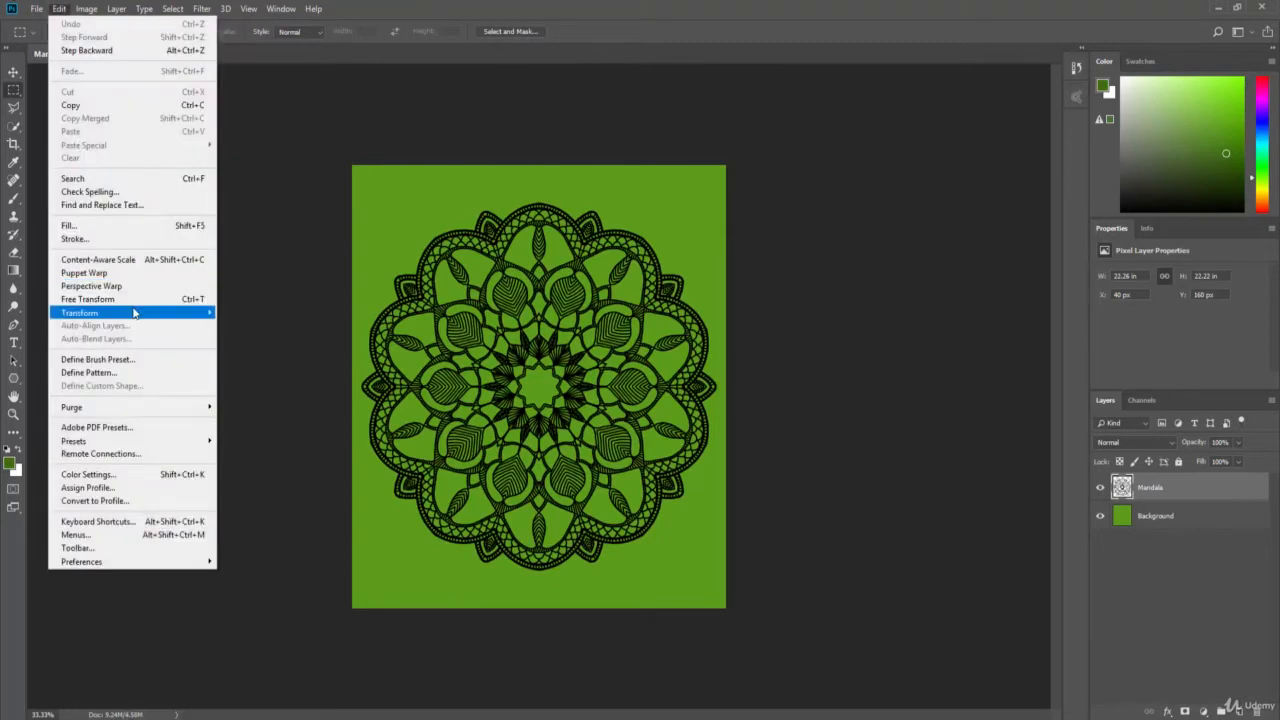
pyautogui.moveTo(137, 310)
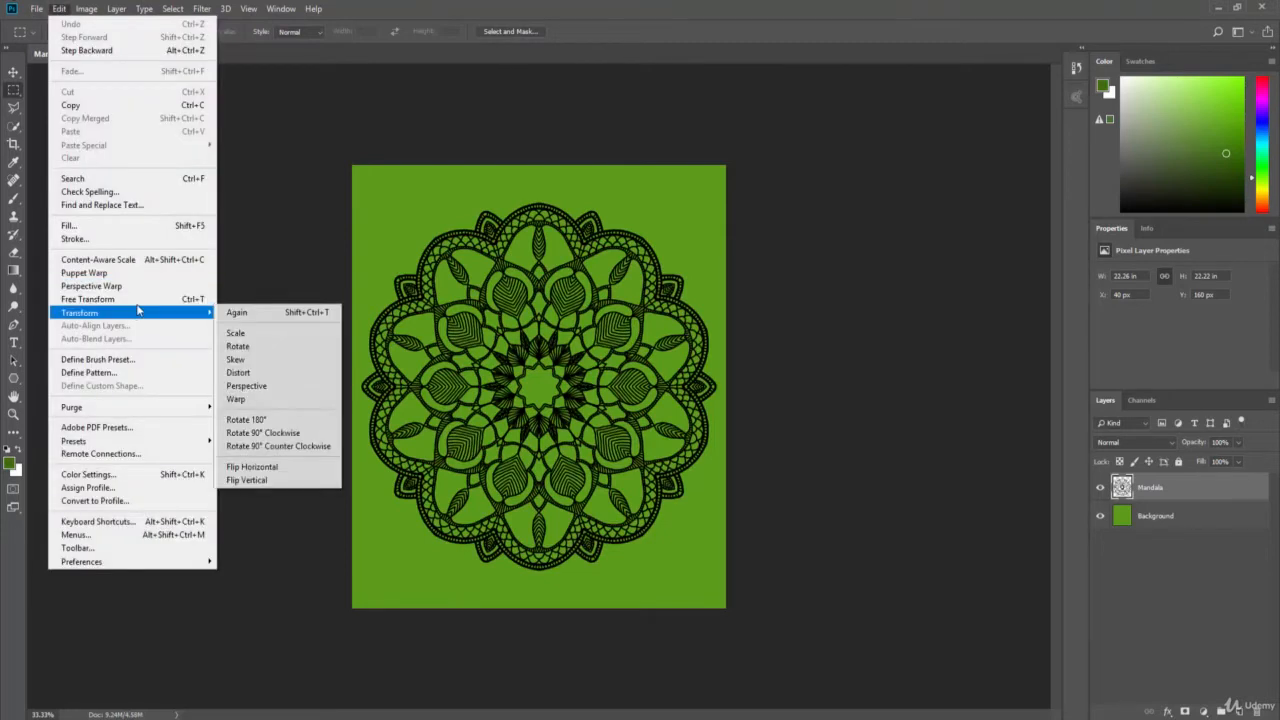
pyautogui.click(252, 403)
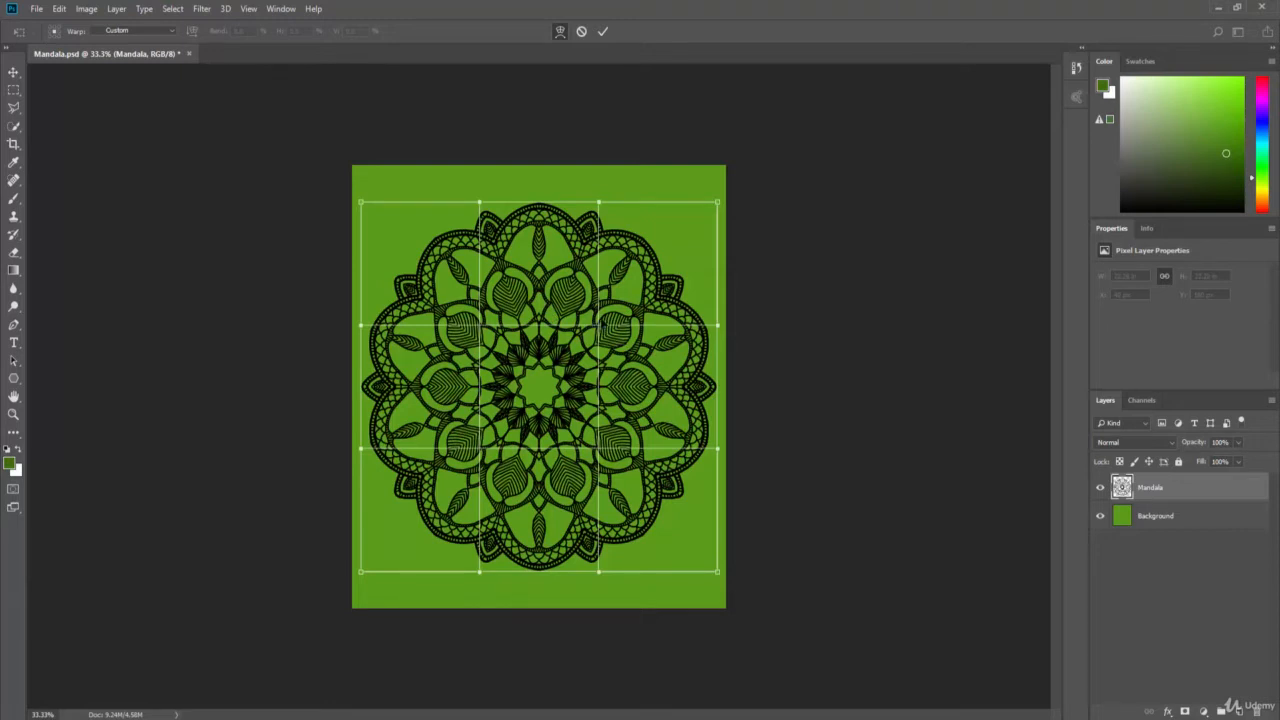
pyautogui.moveTo(602, 324); pyautogui.dragTo(634, 444)
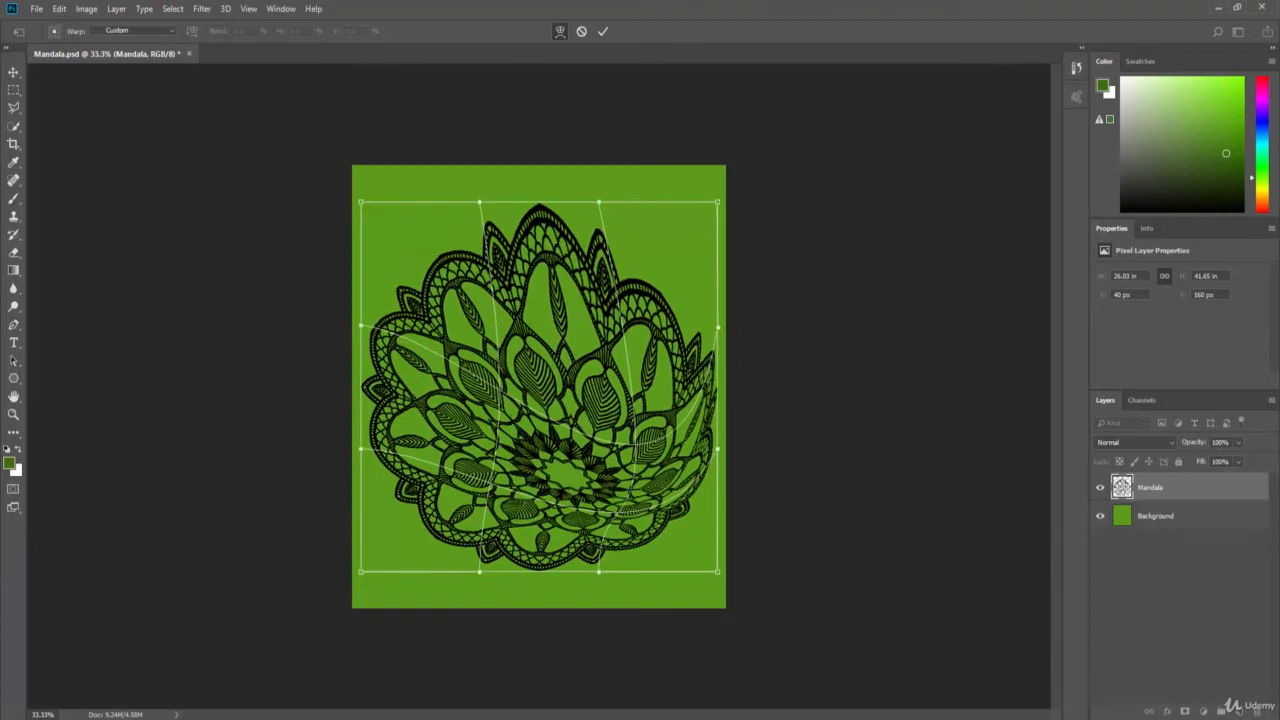
pyautogui.moveTo(494, 388); pyautogui.dragTo(402, 312)
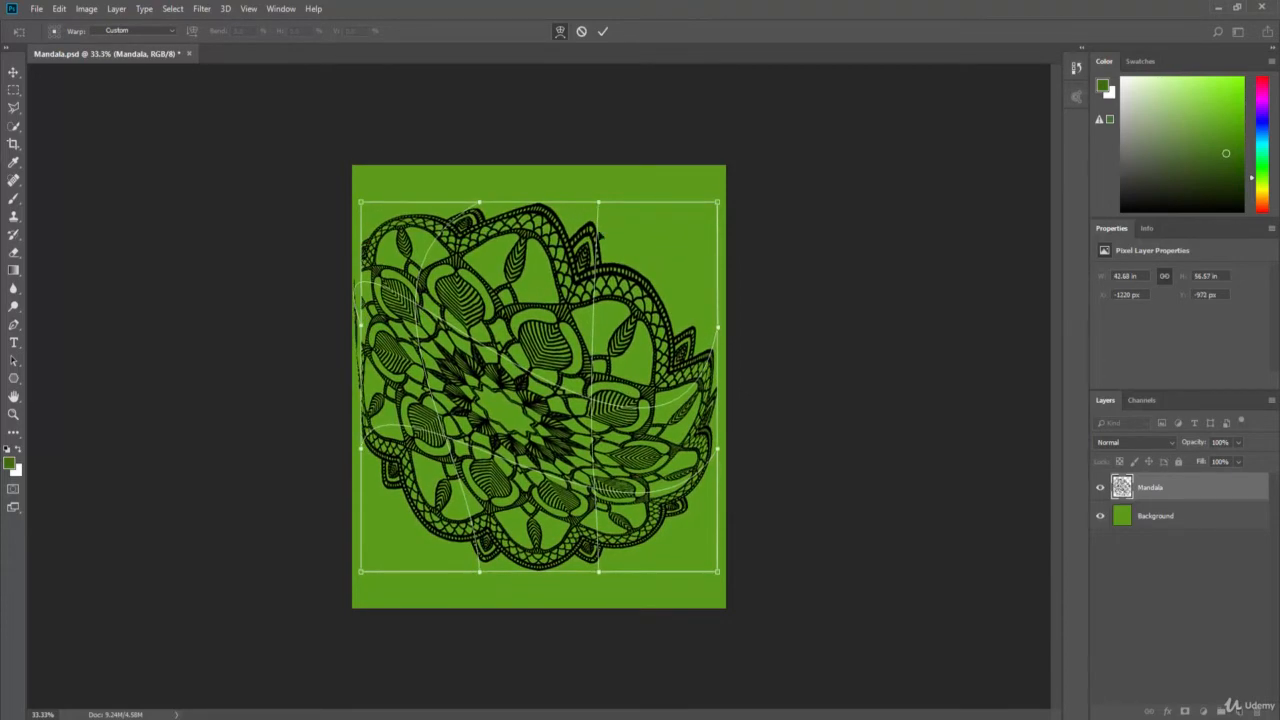
pyautogui.moveTo(599, 203); pyautogui.dragTo(689, 348)
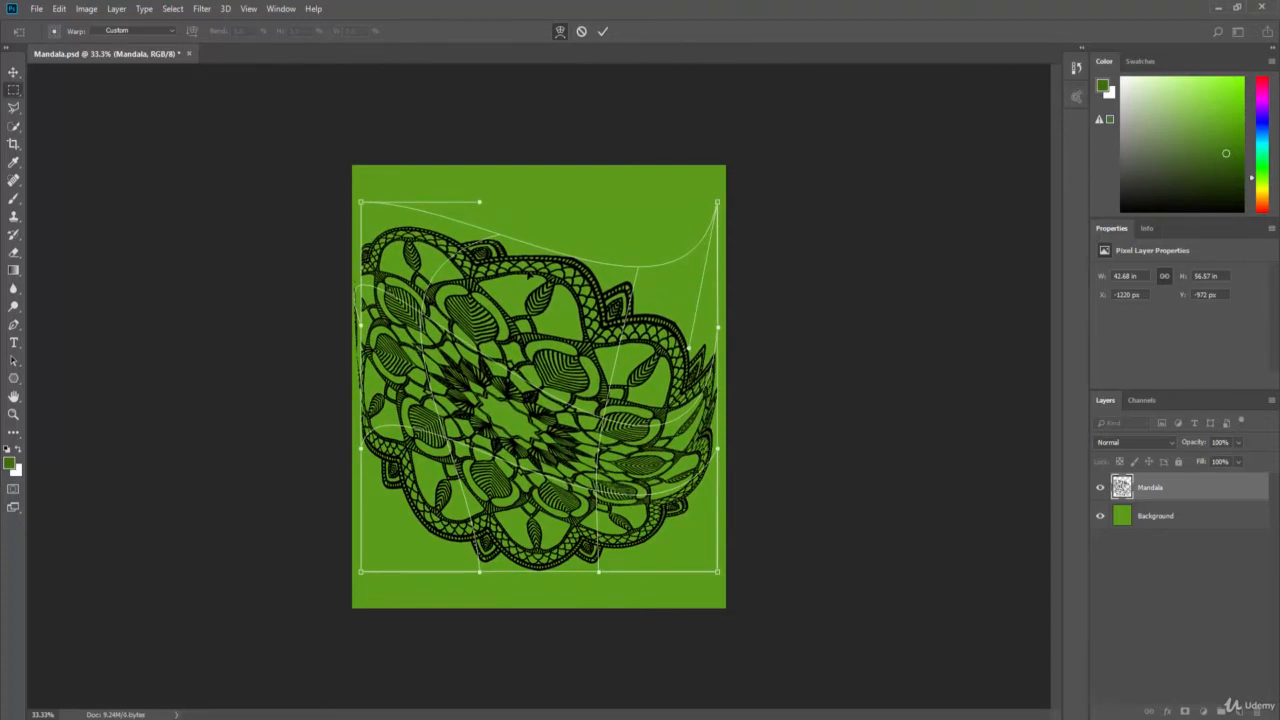
pyautogui.press('Escape')
# Step: Scale the Mandala layer down to about 95% from its upper-right corner and apply the transform
pyautogui.click(59, 8)
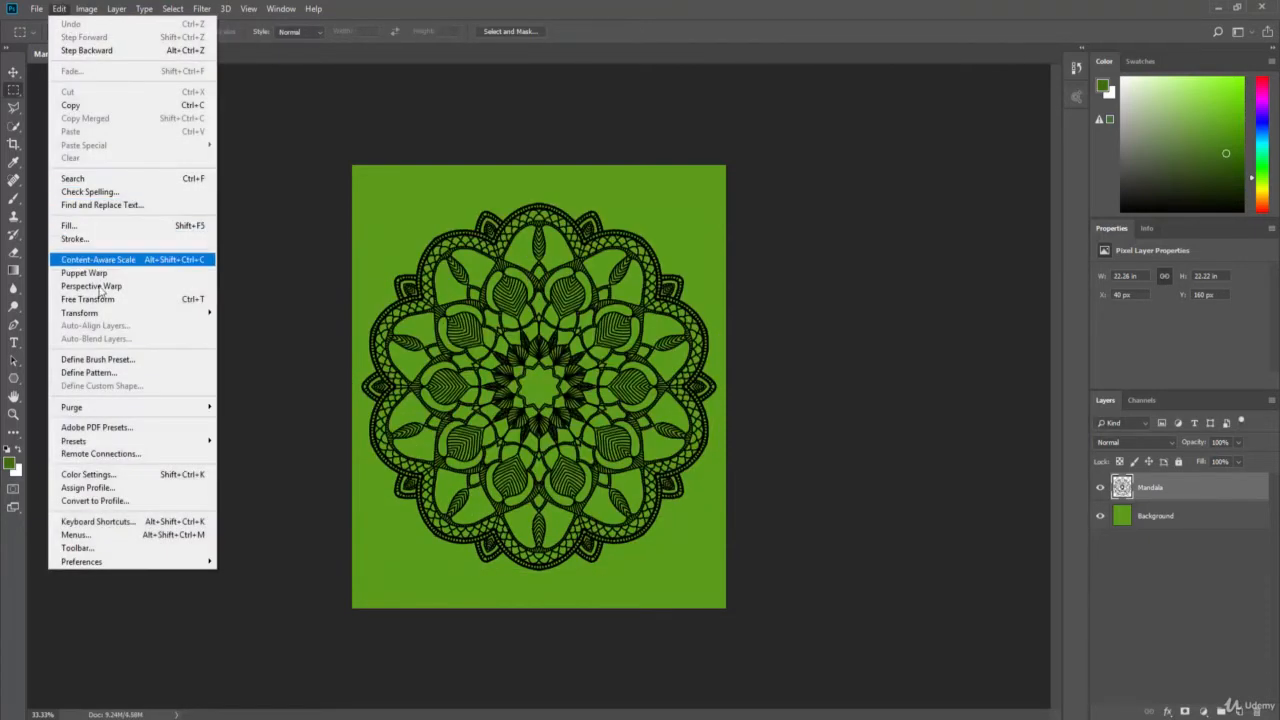
pyautogui.moveTo(199, 316)
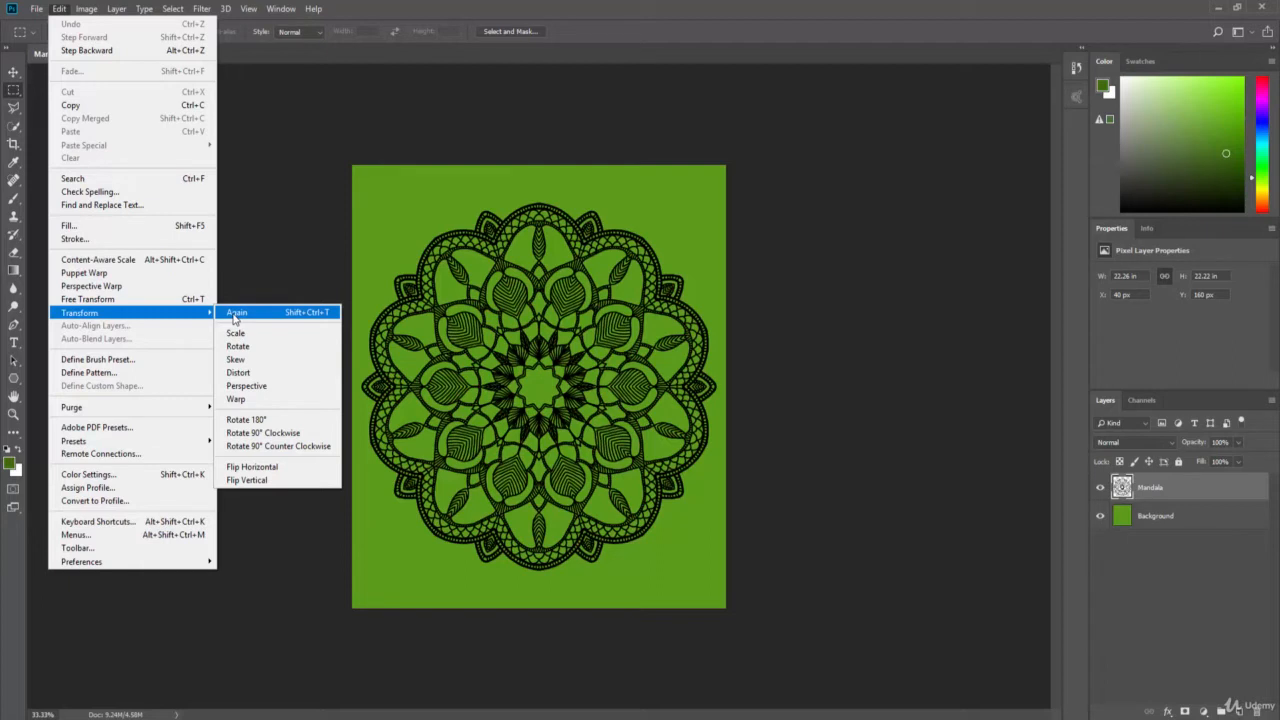
pyautogui.click(258, 332)
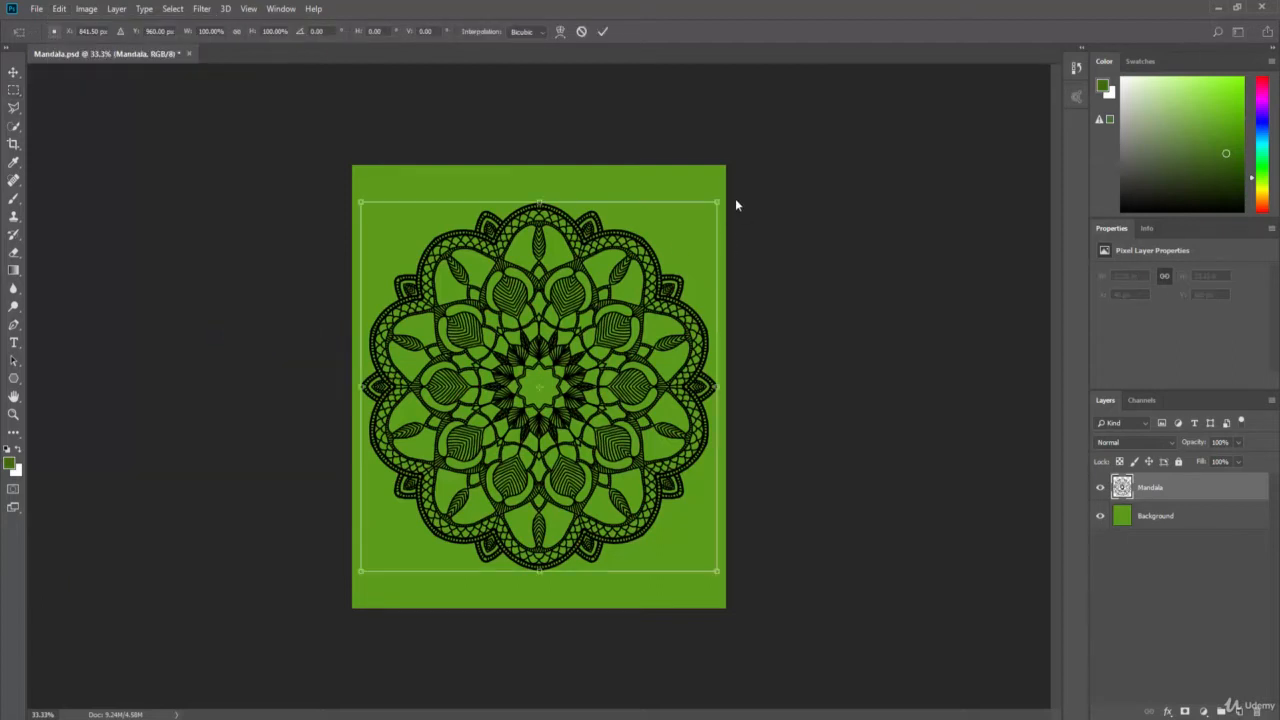
pyautogui.moveTo(720, 203); pyautogui.dragTo(697, 222)
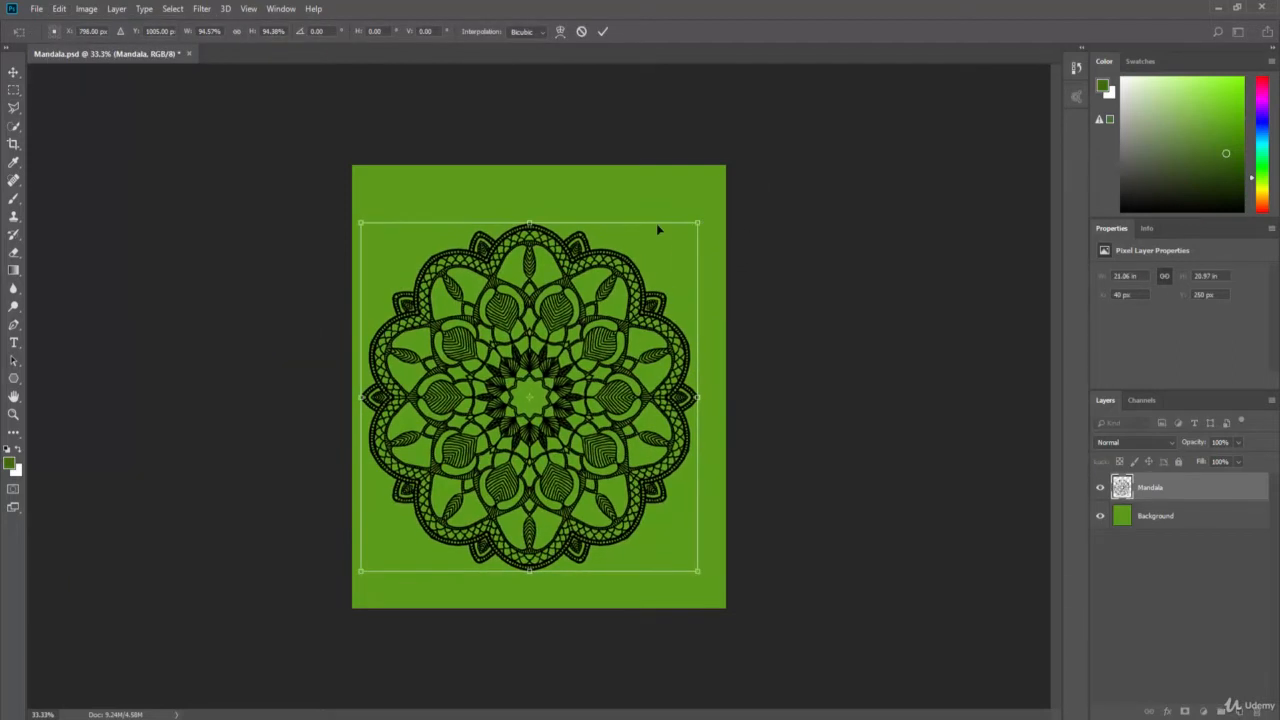
pyautogui.press('Return')
# Step: Repeat the last scale transform on the Mandala layer several times
pyautogui.click(60, 9)
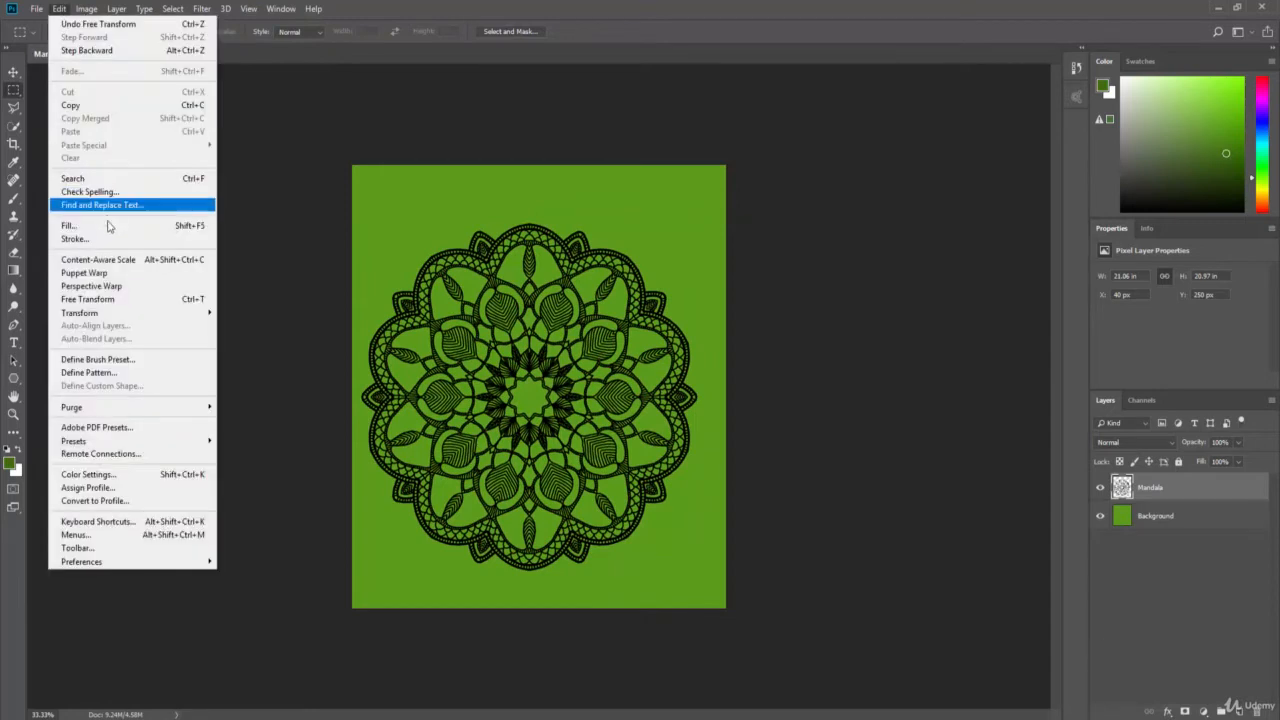
pyautogui.moveTo(145, 314)
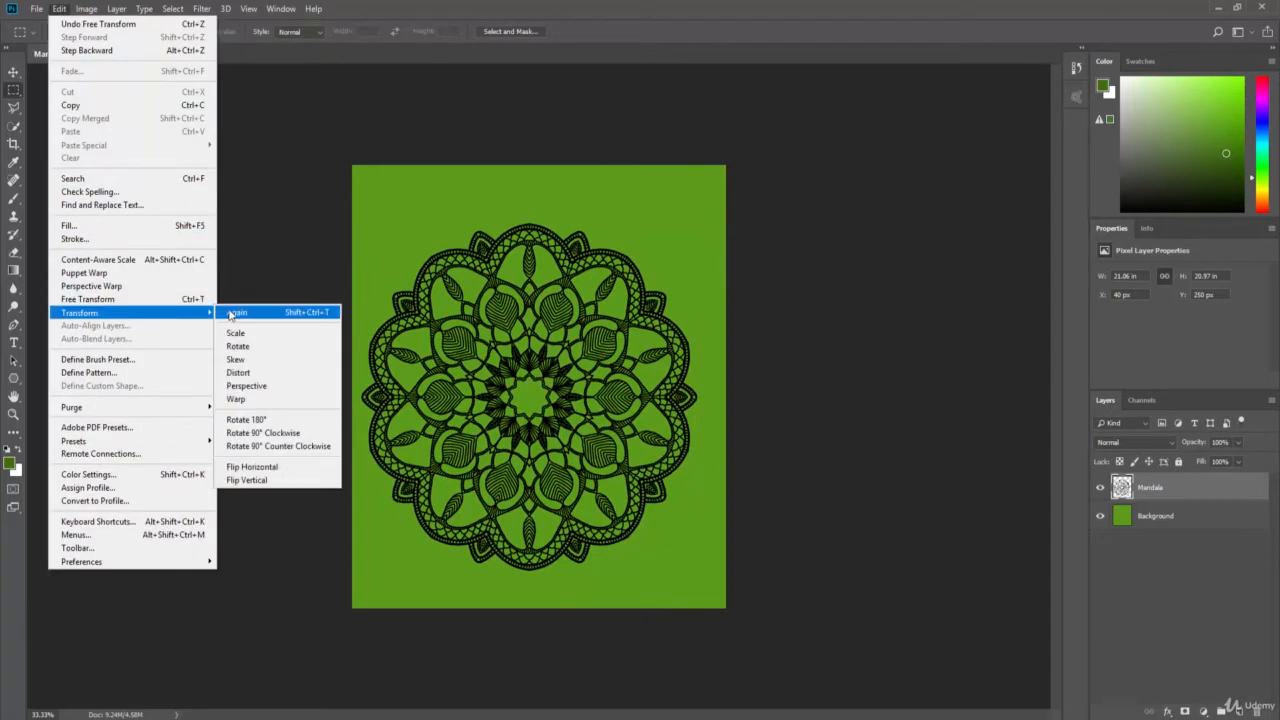
pyautogui.click(233, 313)
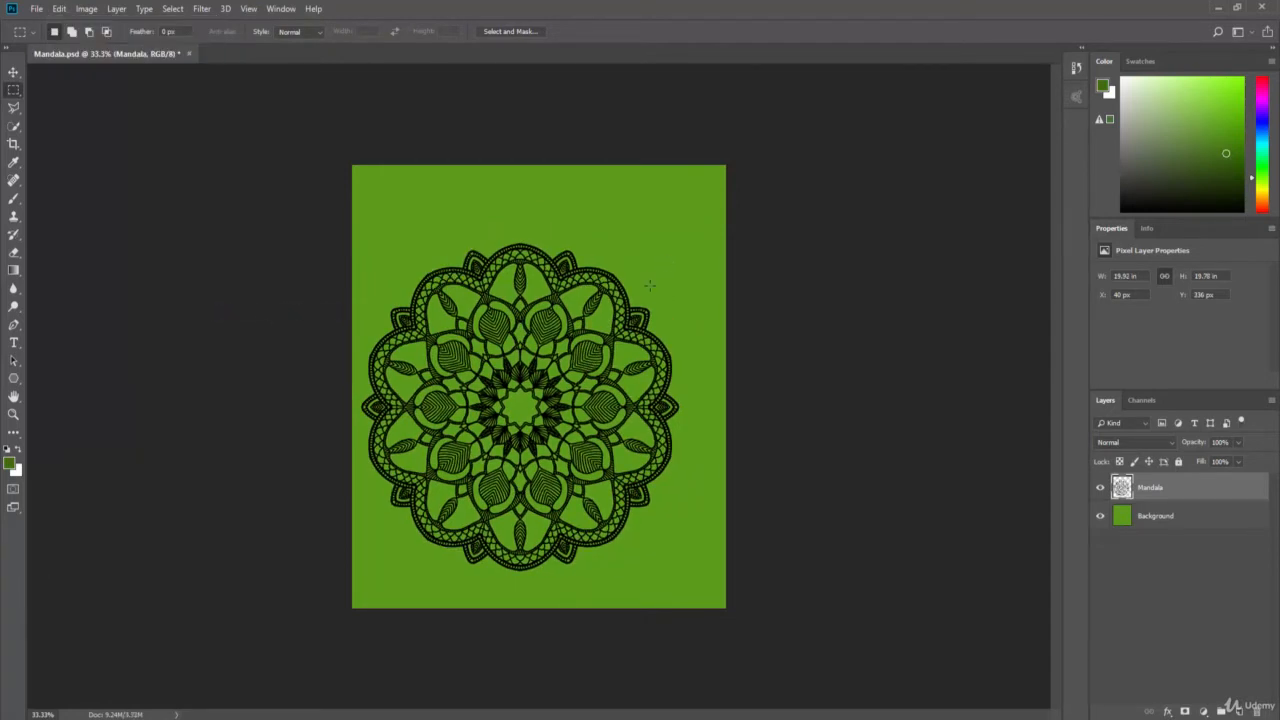
pyautogui.click(56, 10)
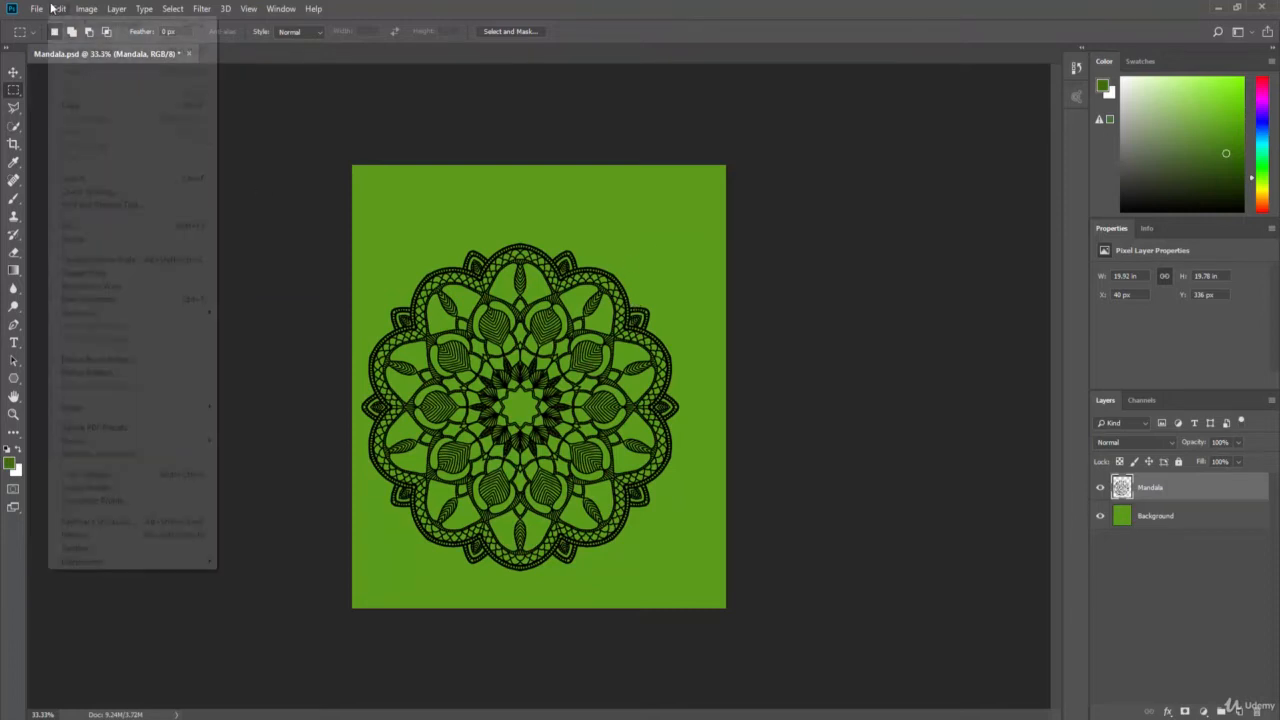
pyautogui.moveTo(166, 317)
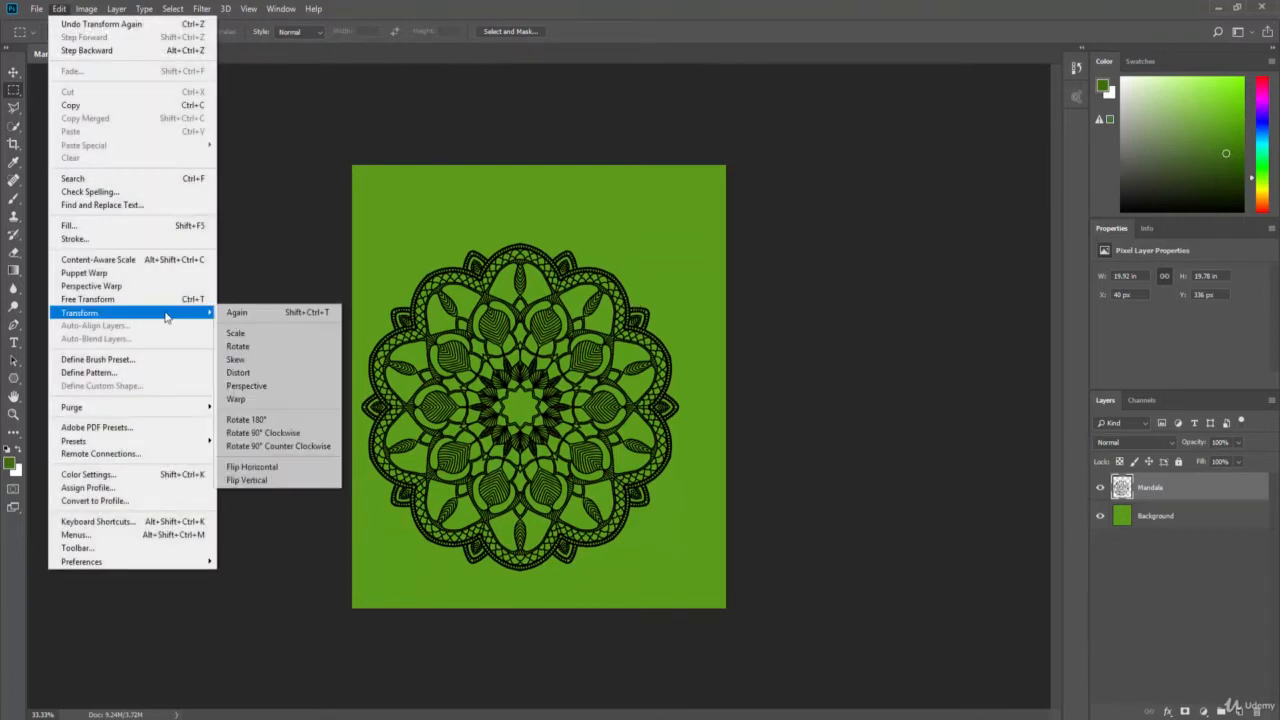
pyautogui.click(261, 314)
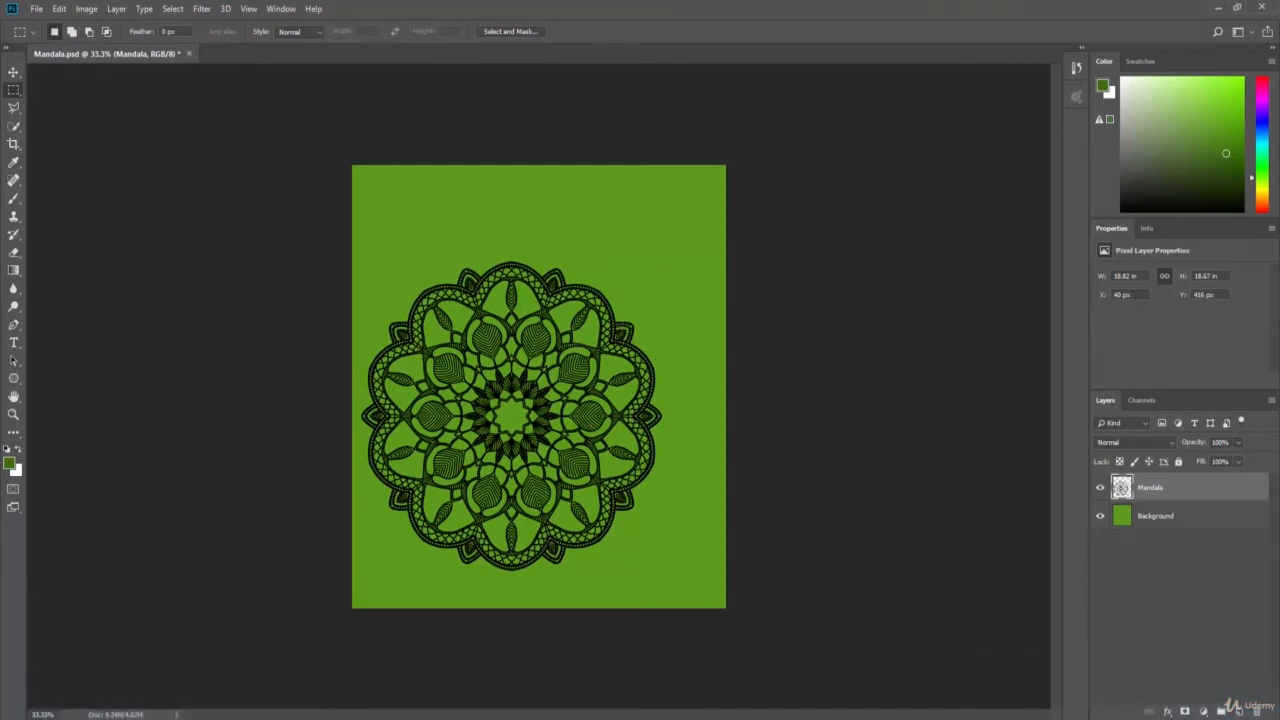
pyautogui.hotkey('shift', 'ctrl', 't')
pyautogui.hotkey('shift', 'ctrl', 't')
pyautogui.hotkey('shift', 'ctrl', 't')
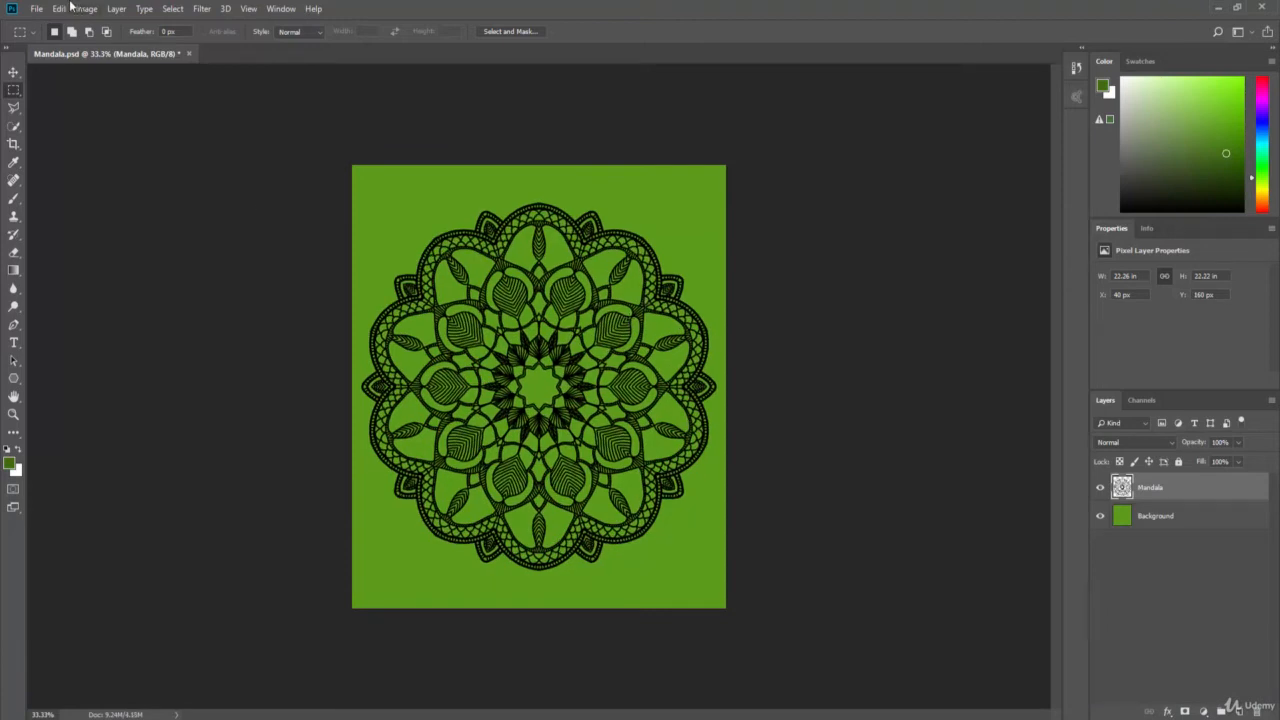
# Step: Try moving the Mandala layer with Free Transform, scaling it to about 77% by 64% and rotating it about 41 degrees, and cancel
pyautogui.click(64, 8)
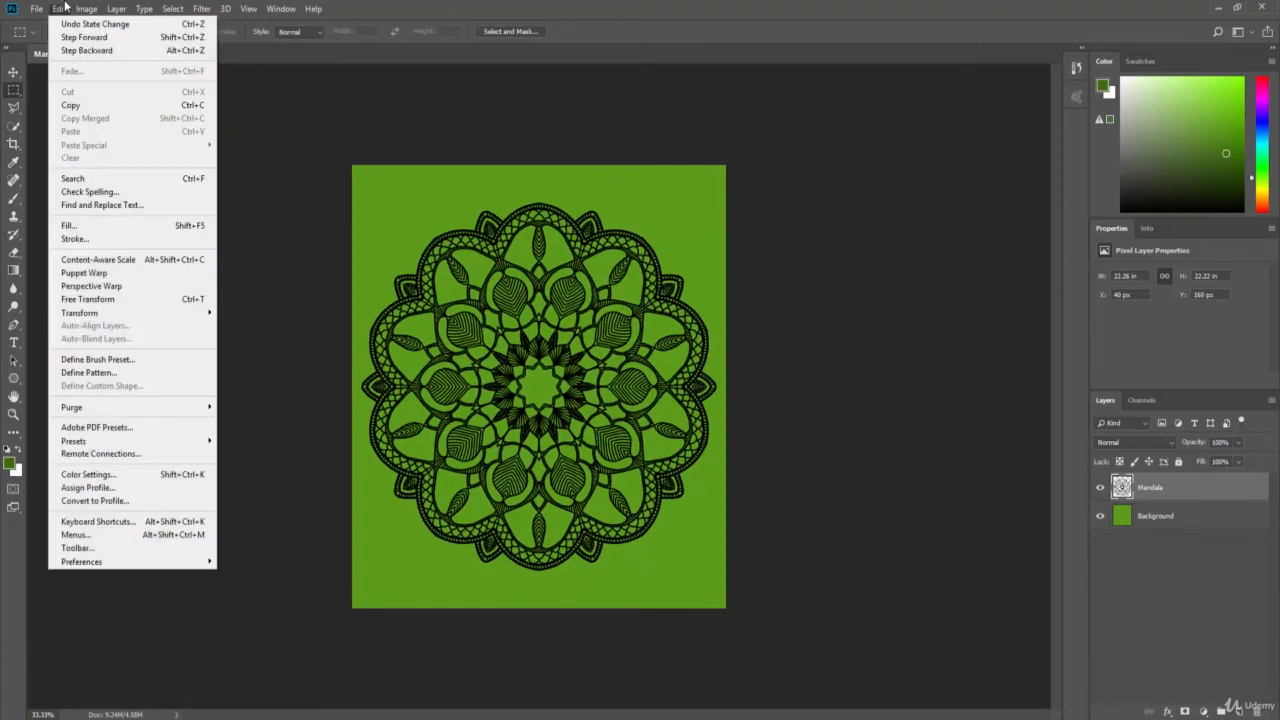
pyautogui.click(165, 300)
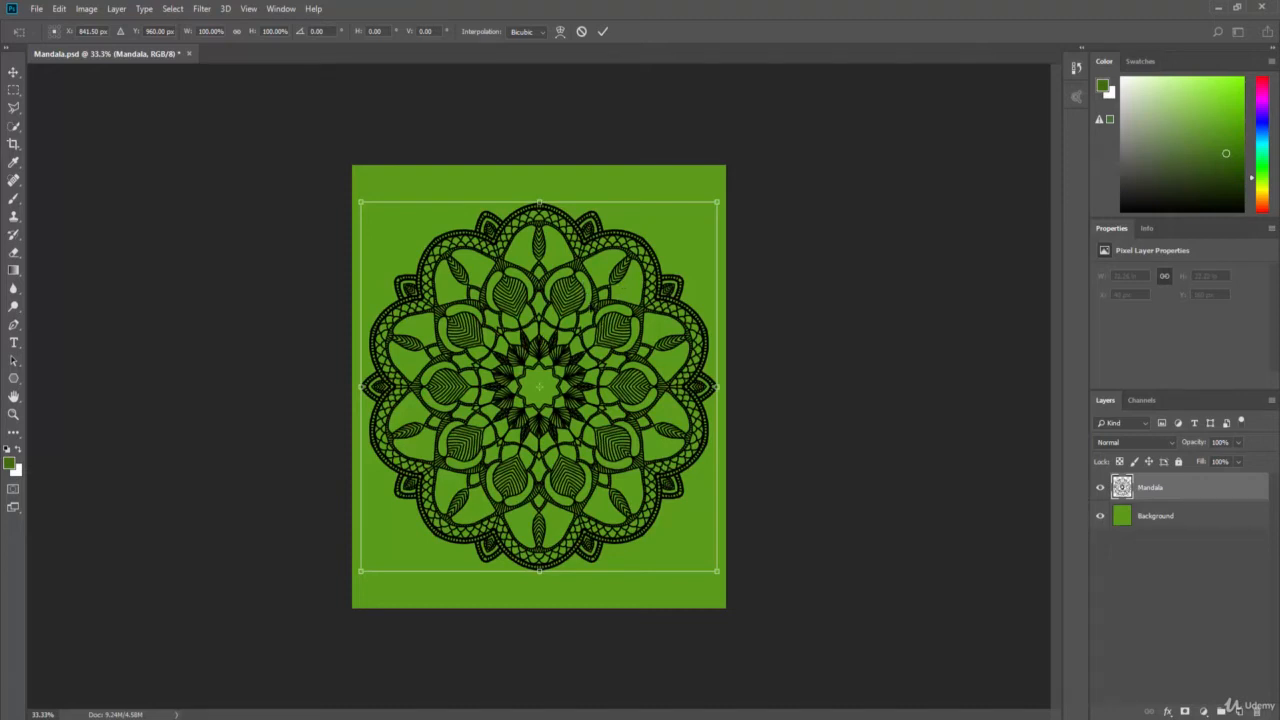
pyautogui.moveTo(597, 309); pyautogui.dragTo(597, 336)
pyautogui.moveTo(716, 229); pyautogui.dragTo(671, 480)
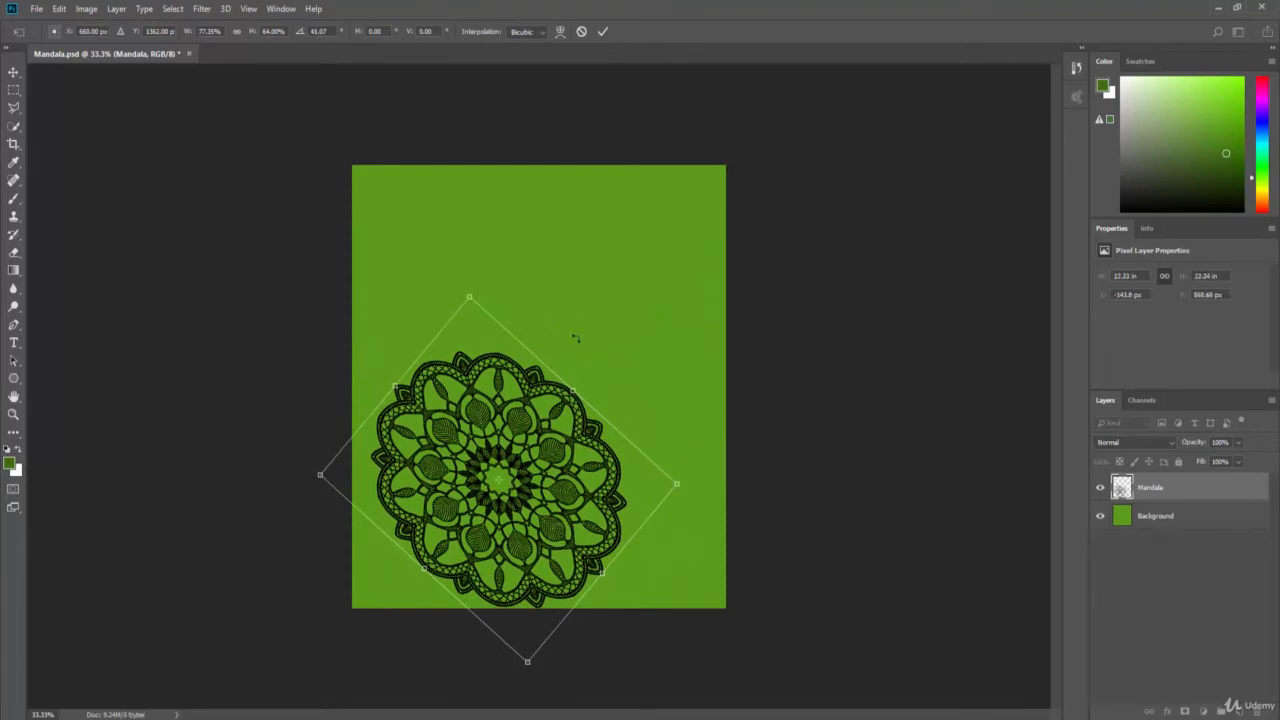
pyautogui.press('Escape')
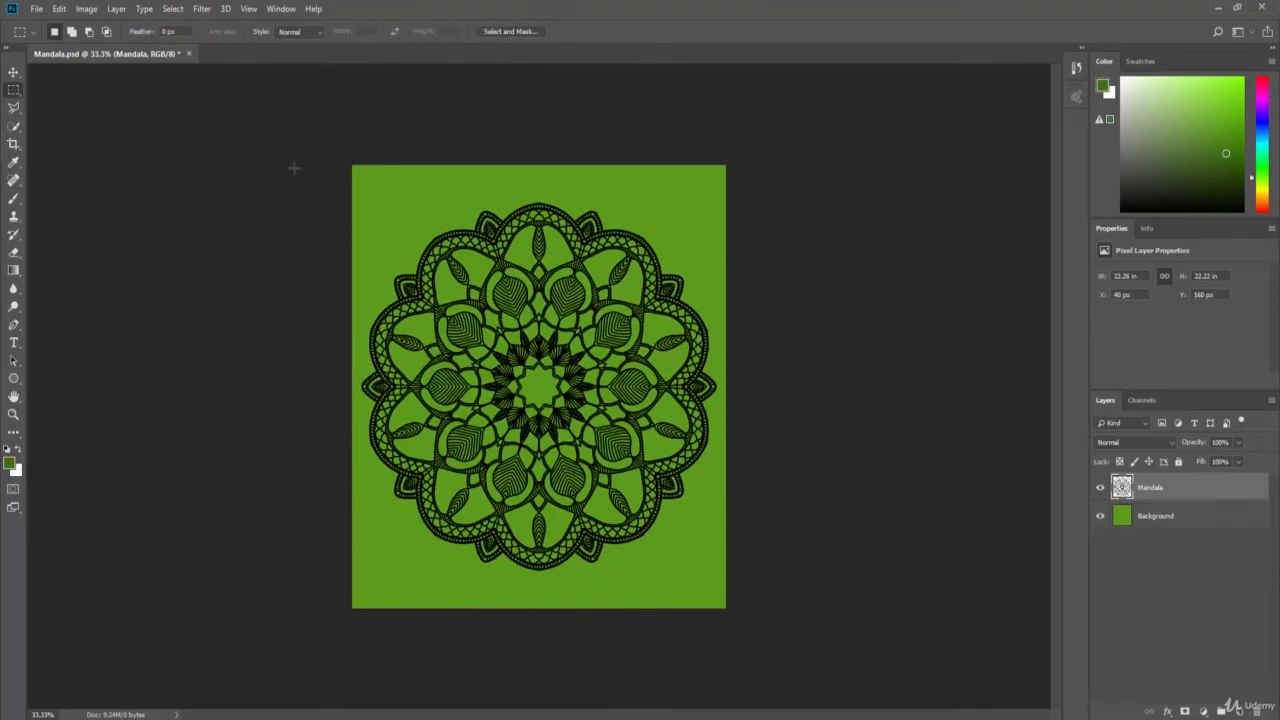
# Step: Try shifting the Mandala layer down to about Y 1539 px with Free Transform, and cancel the transform
pyautogui.hotkey('ctrl', 't')
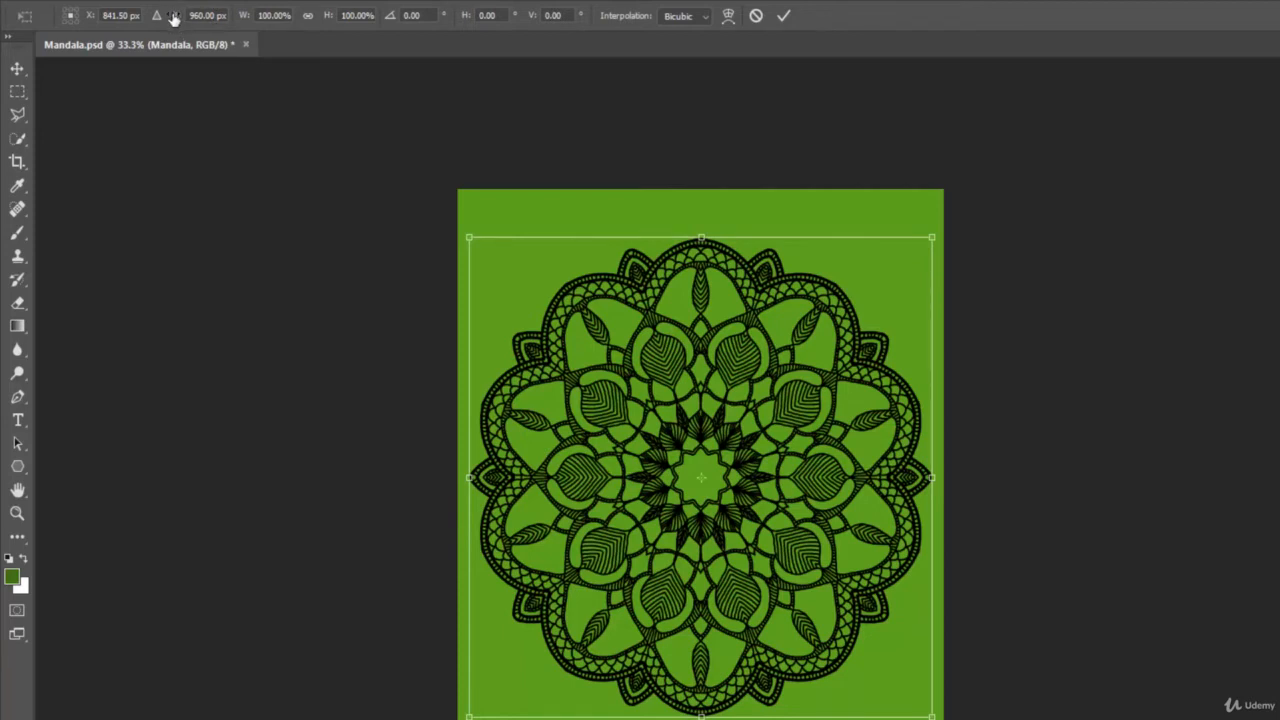
pyautogui.moveTo(178, 20); pyautogui.dragTo(620, 134)
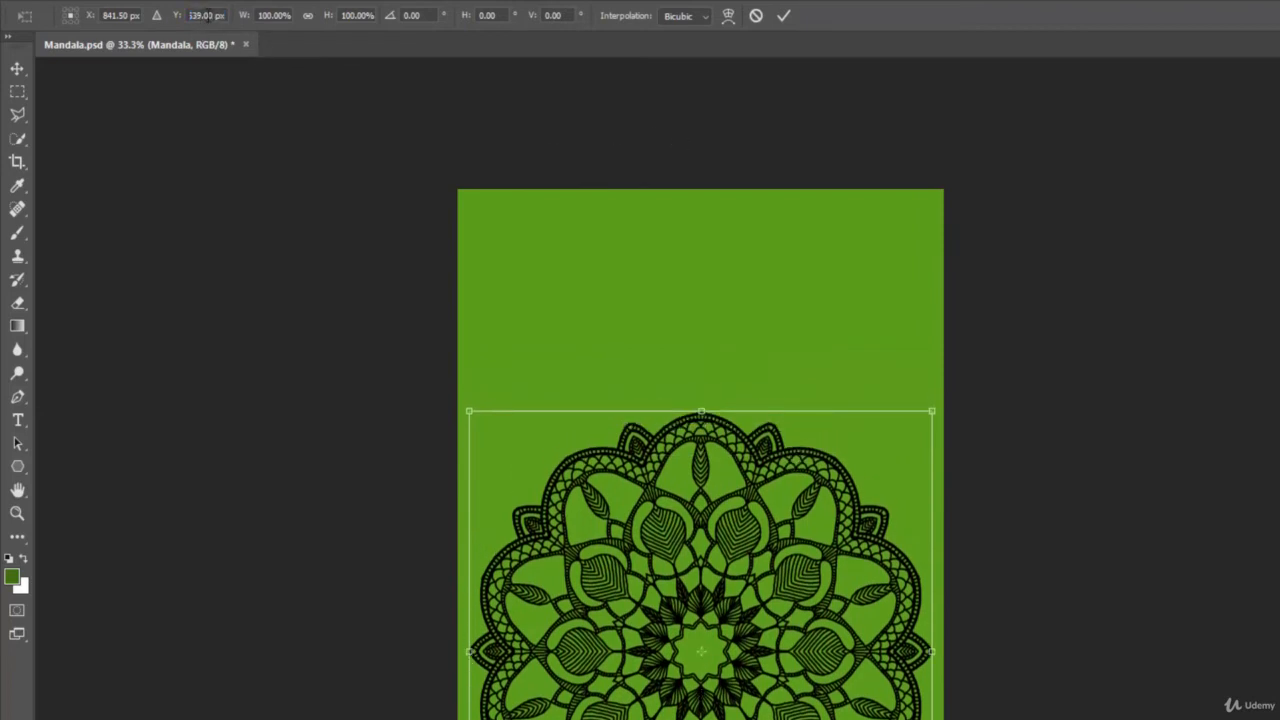
pyautogui.click(209, 17)
pyautogui.click(283, 224)
pyautogui.press('Return')
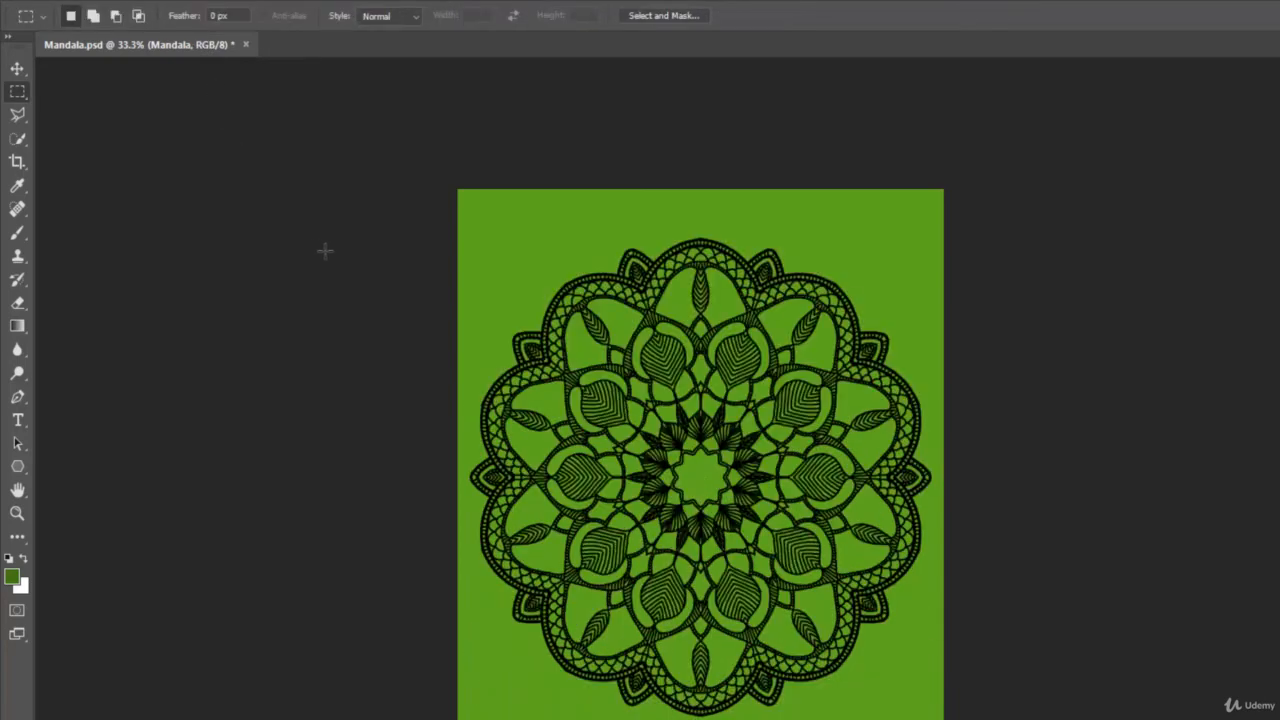
# Step: Free-transform the Mandala layer with relative positioning to offset it 20 px vertically, and return to absolute positioning
pyautogui.hotkey('ctrl', 't')
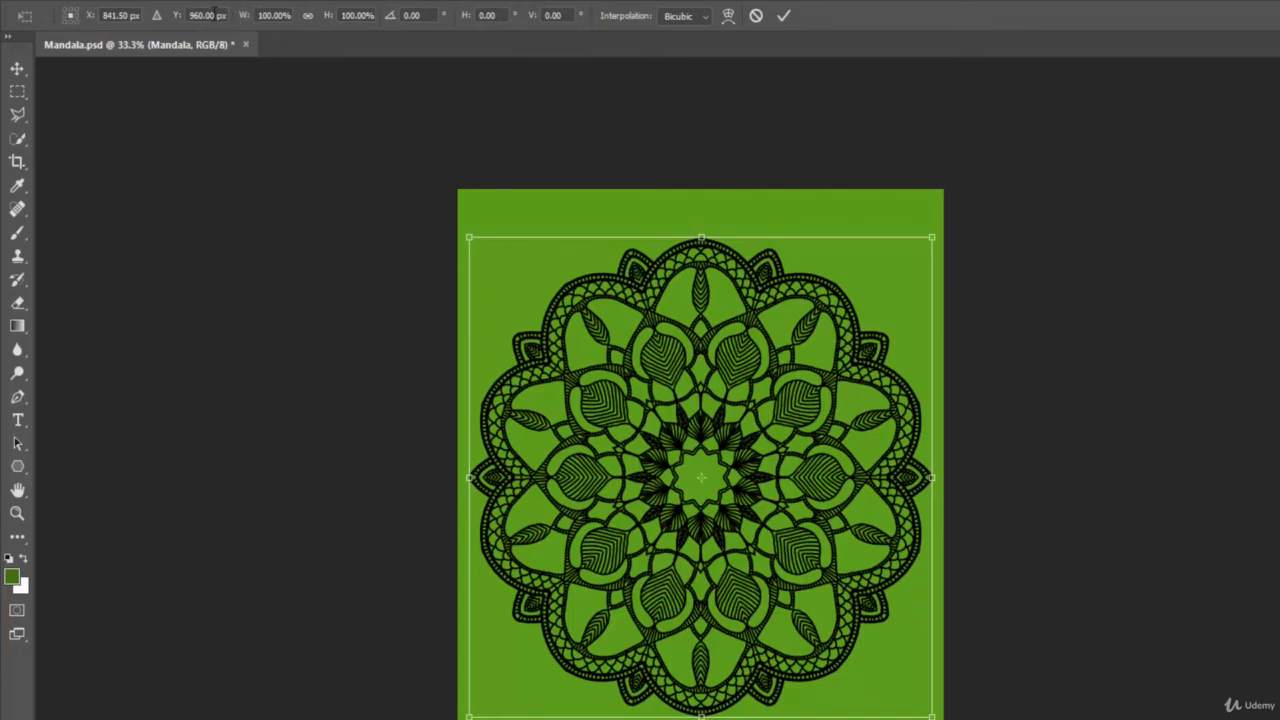
pyautogui.click(157, 18)
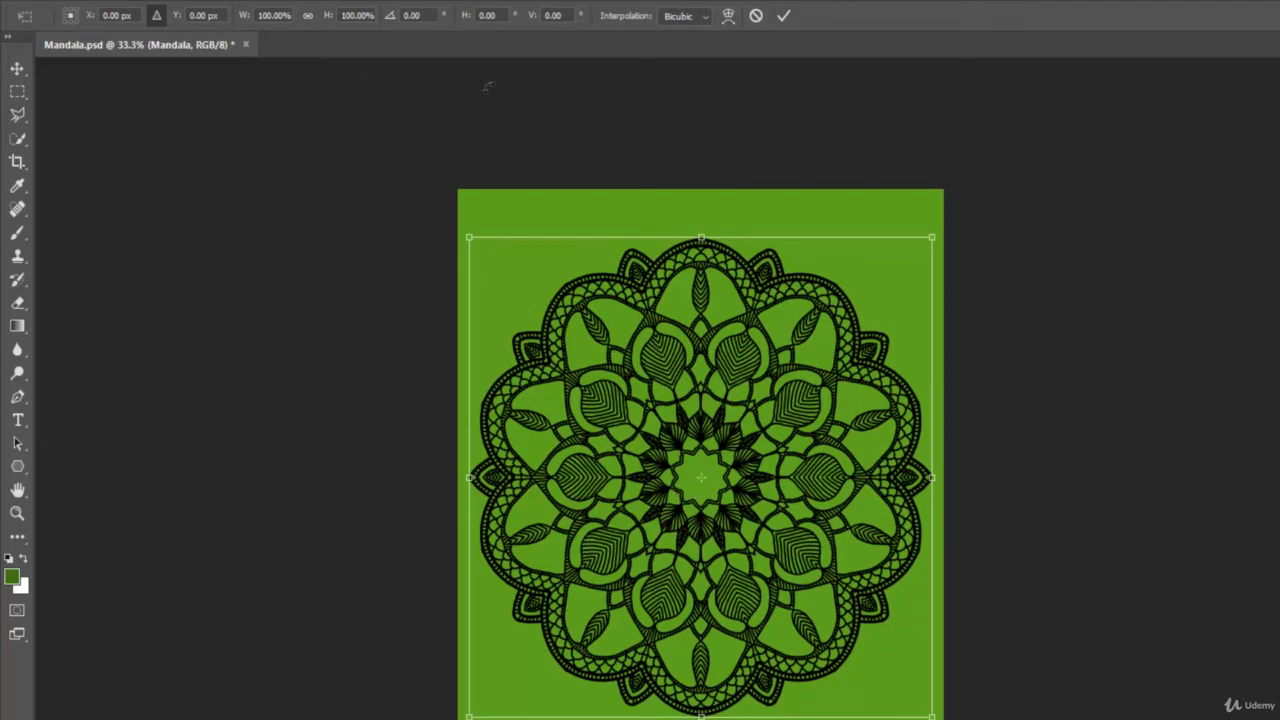
pyautogui.click(205, 15)
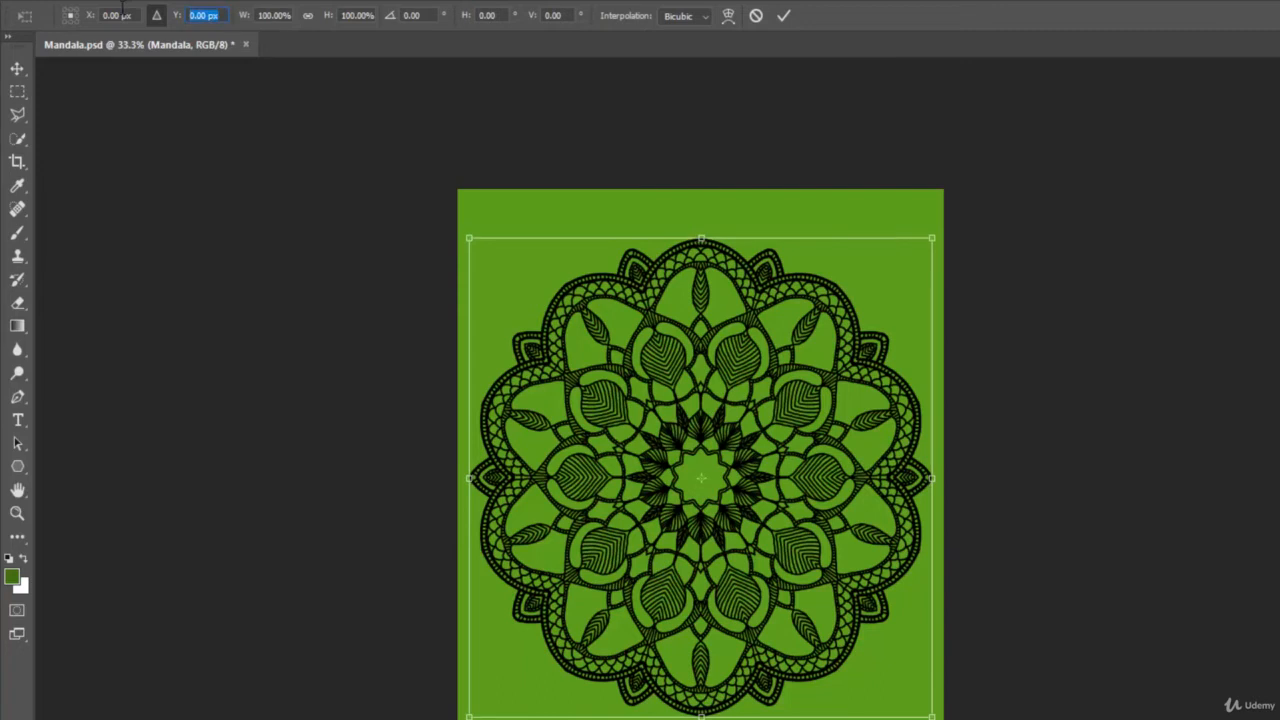
pyautogui.write('20')
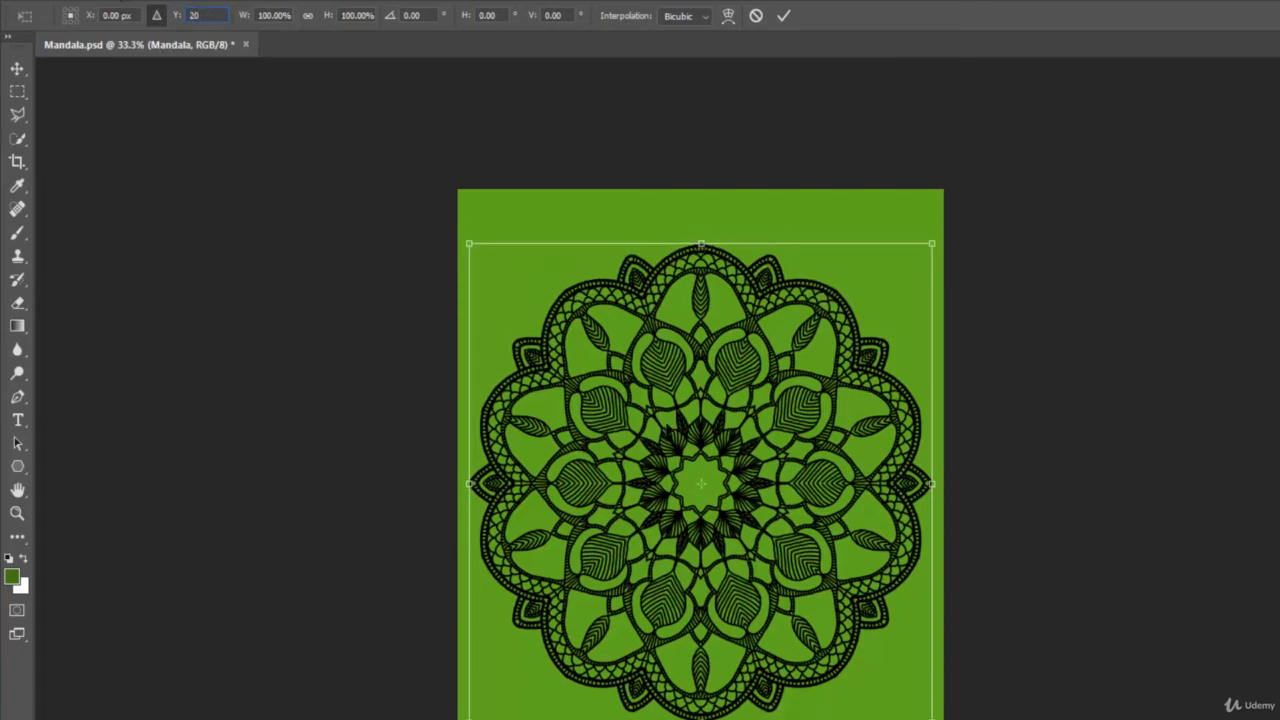
pyautogui.click(175, 21)
pyautogui.write('+1539.00')
pyautogui.click(153, 15)
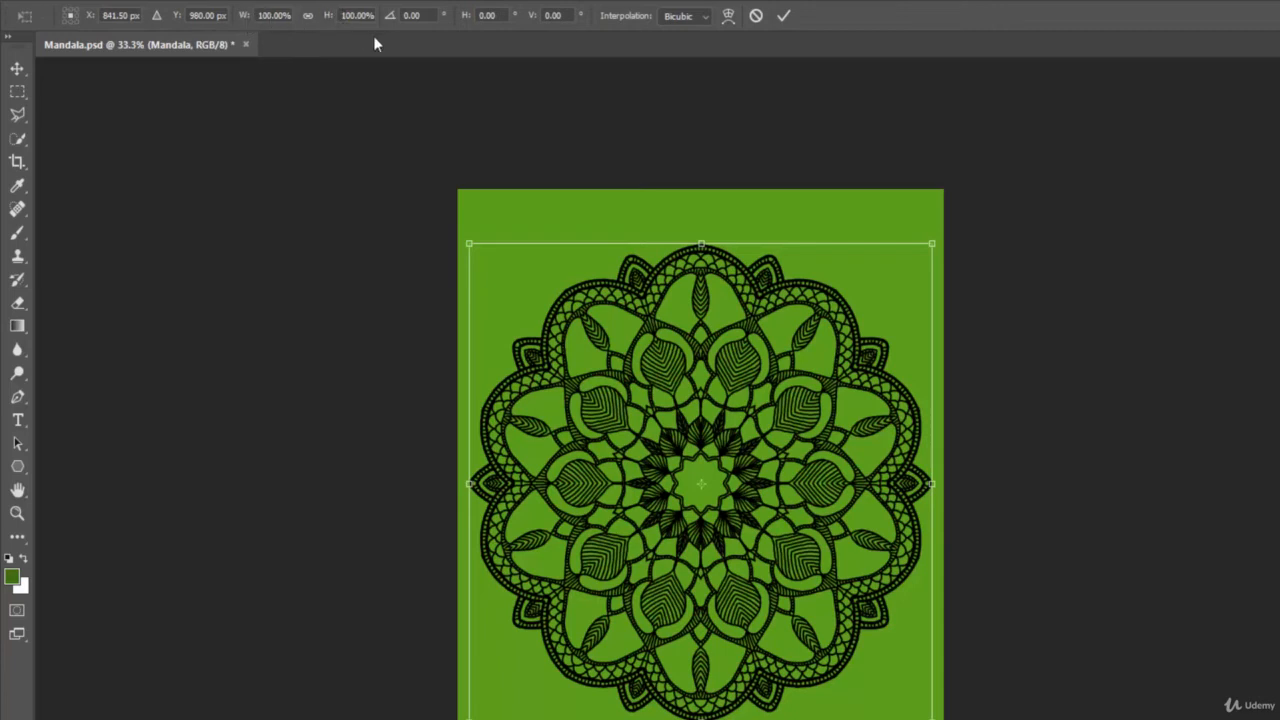
# Step: Try scaling the Mandala layer proportionally to about 96% with its width and height linked
pyautogui.moveTo(249, 18); pyautogui.dragTo(307, 27)
pyautogui.click(307, 18)
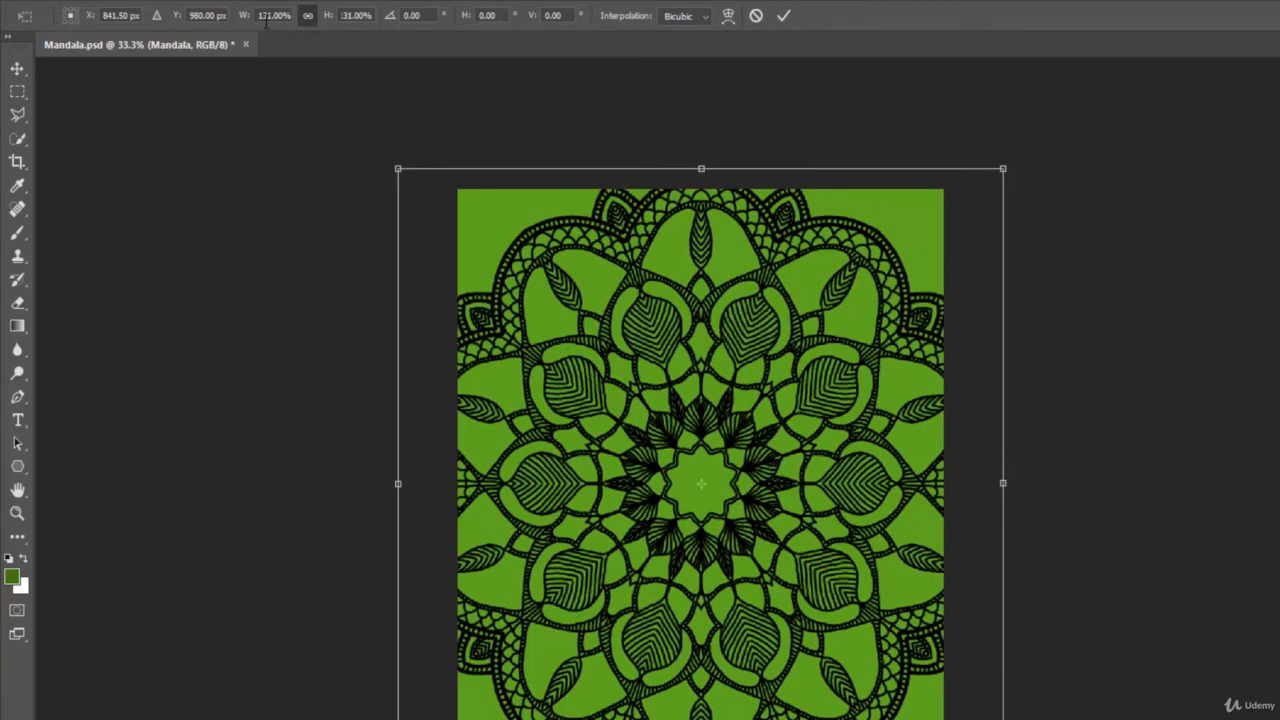
pyautogui.moveTo(323, 17); pyautogui.dragTo(294, 37)
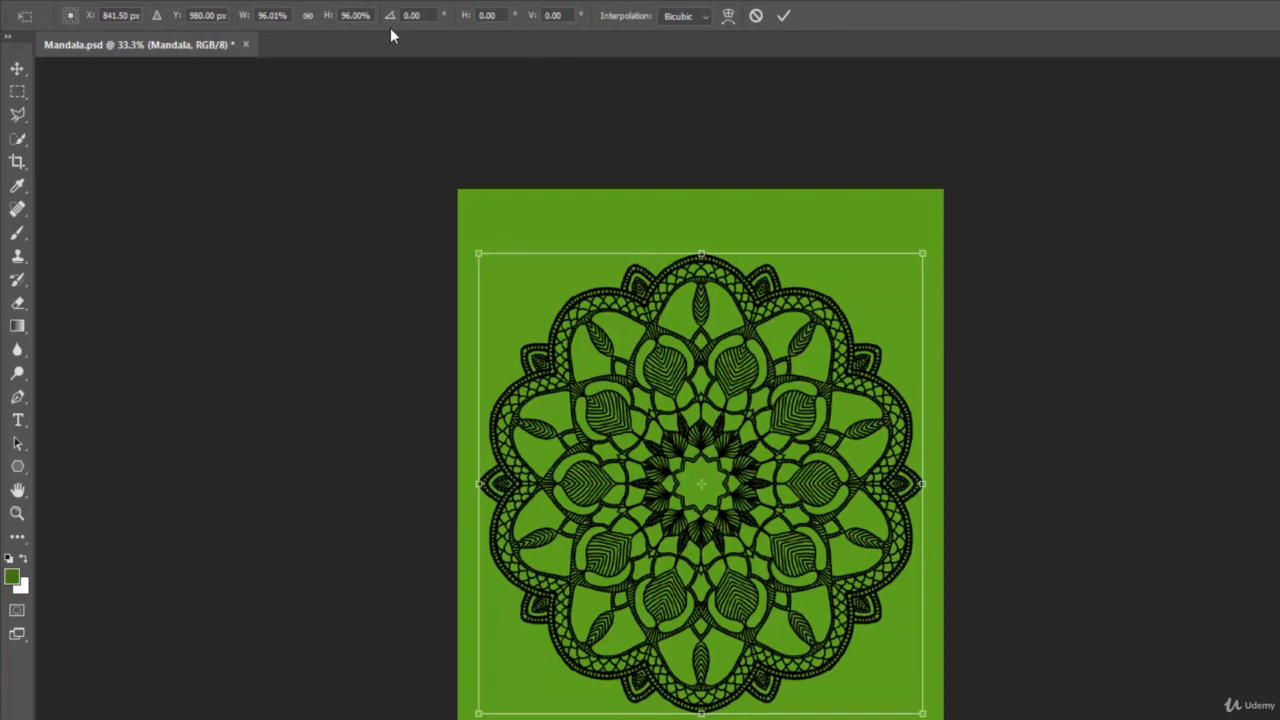
# Step: Try rotating the Mandala layer about 0.53° and skewing it about 5.19° horizontally and 8.89° vertically, keeping Bicubic interpolation
pyautogui.moveTo(391, 18); pyautogui.dragTo(436, 128)
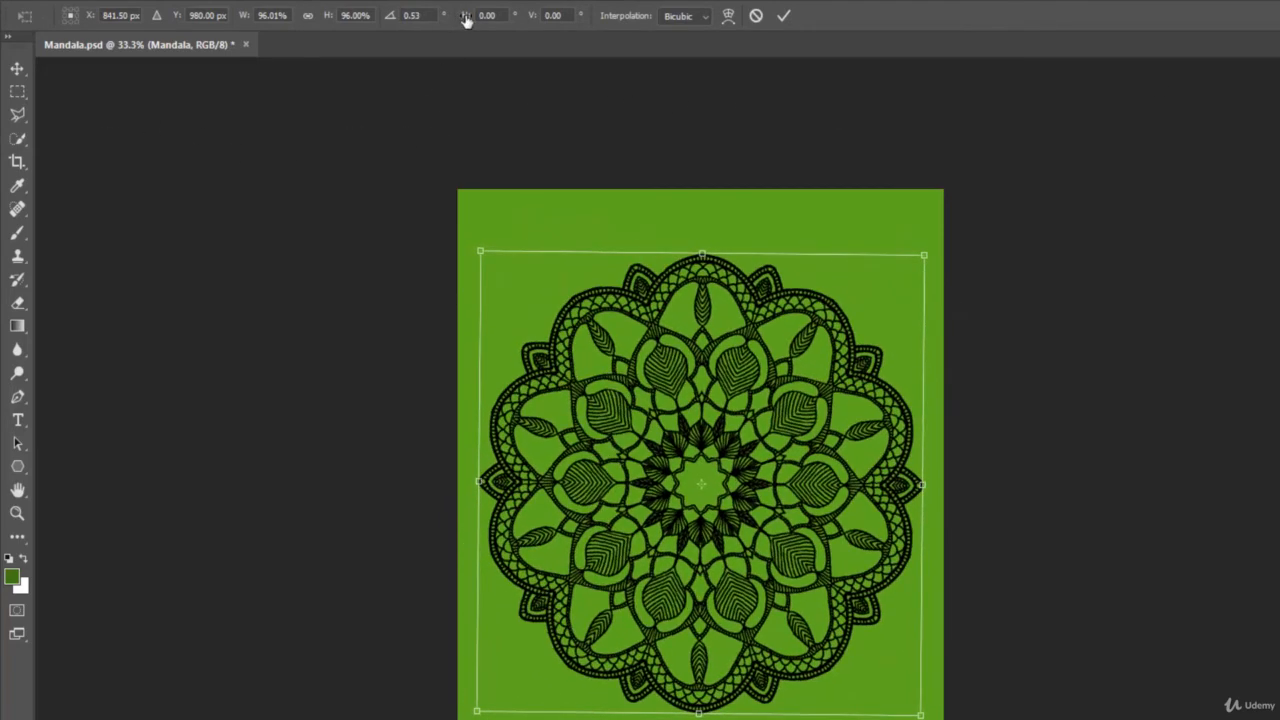
pyautogui.moveTo(471, 14); pyautogui.dragTo(851, 149)
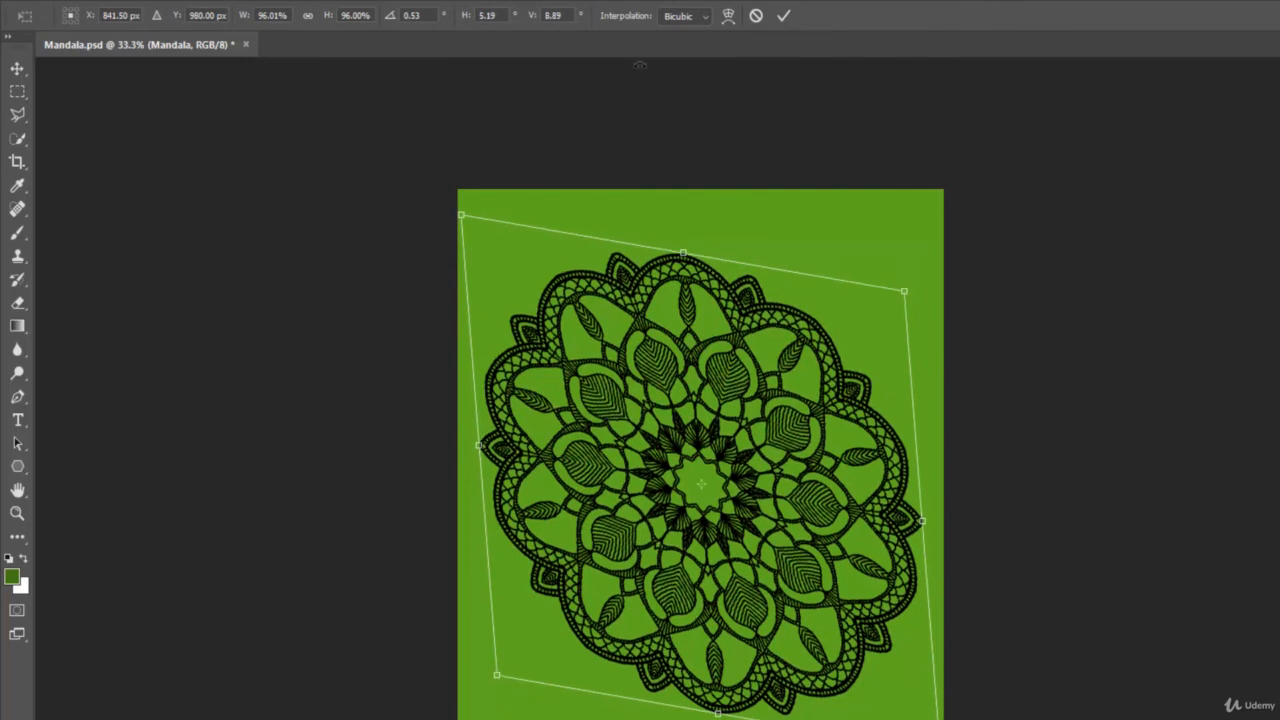
pyautogui.click(678, 18)
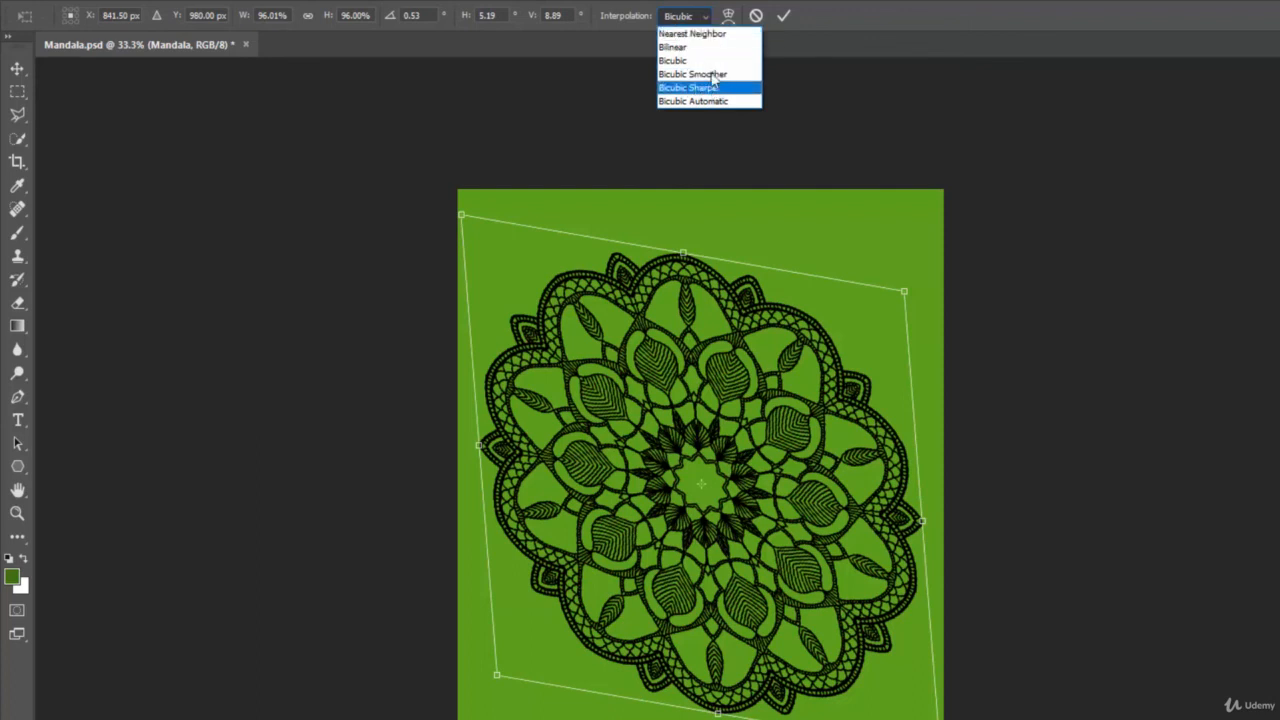
pyautogui.click(694, 20)
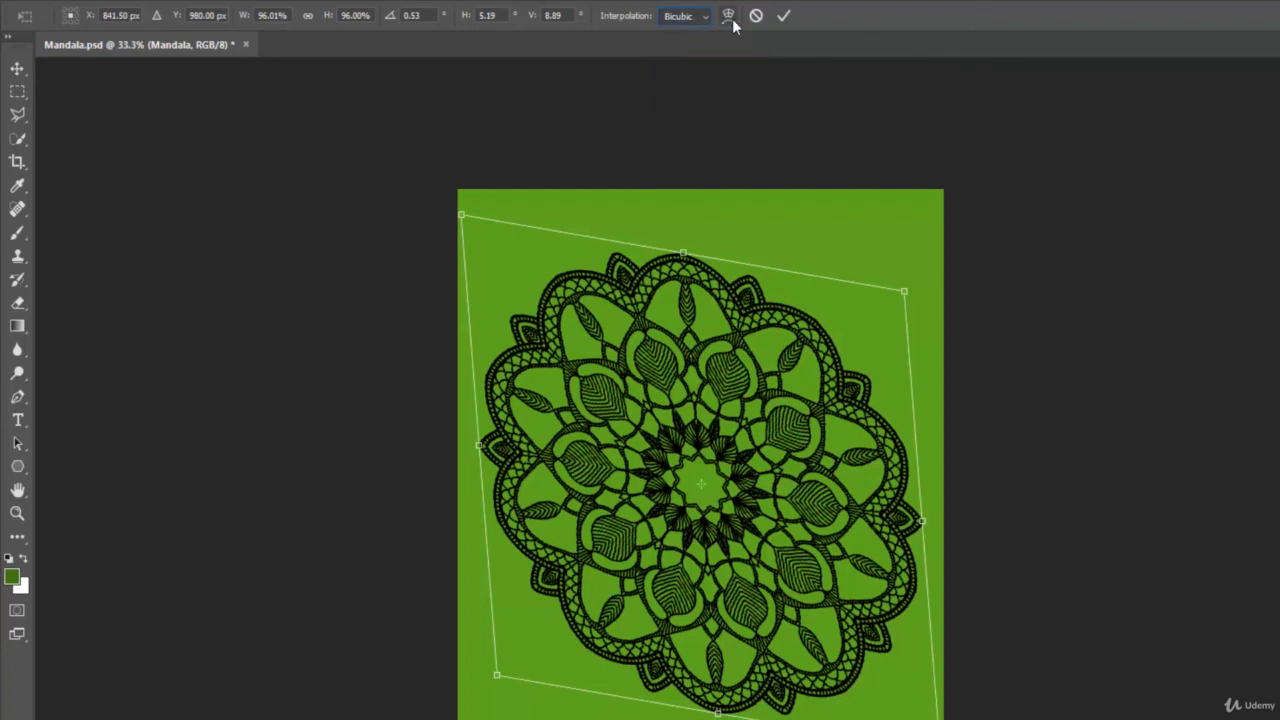
# Step: Try bending the Mandala layer's upper edge upward with a Custom warp, and cancel the whole transform
pyautogui.click(730, 17)
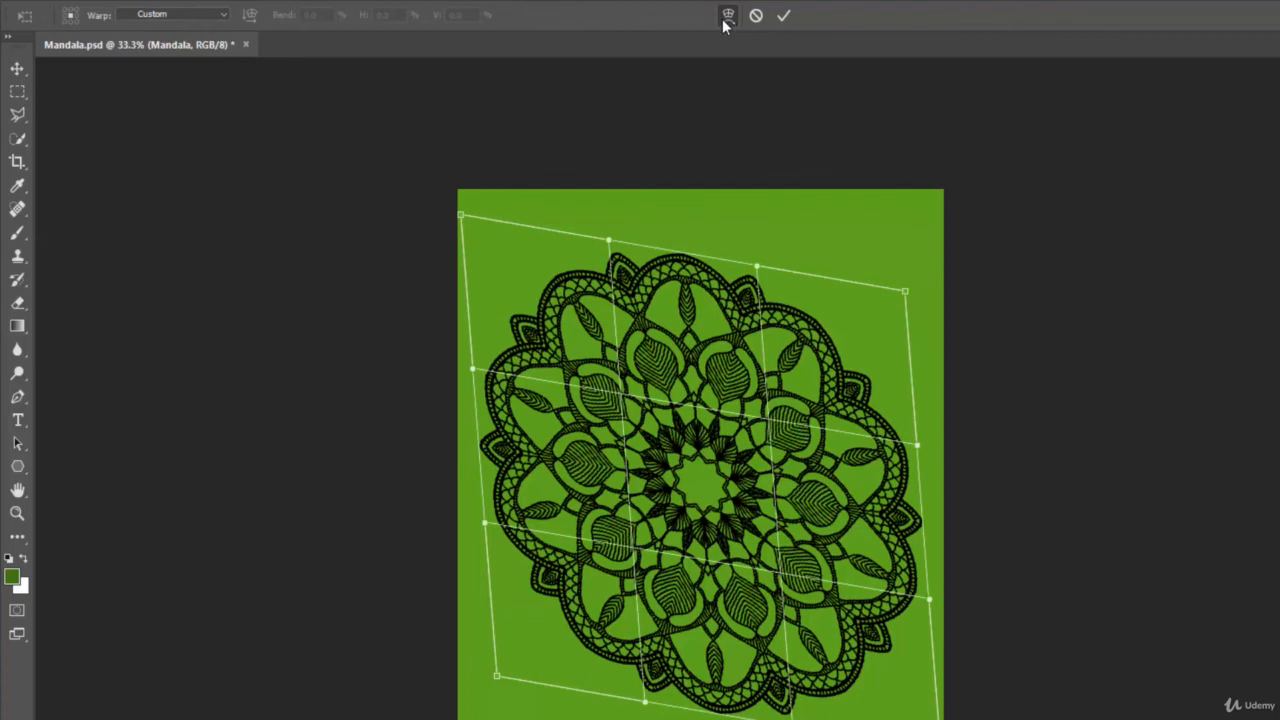
pyautogui.moveTo(757, 267); pyautogui.dragTo(803, 210)
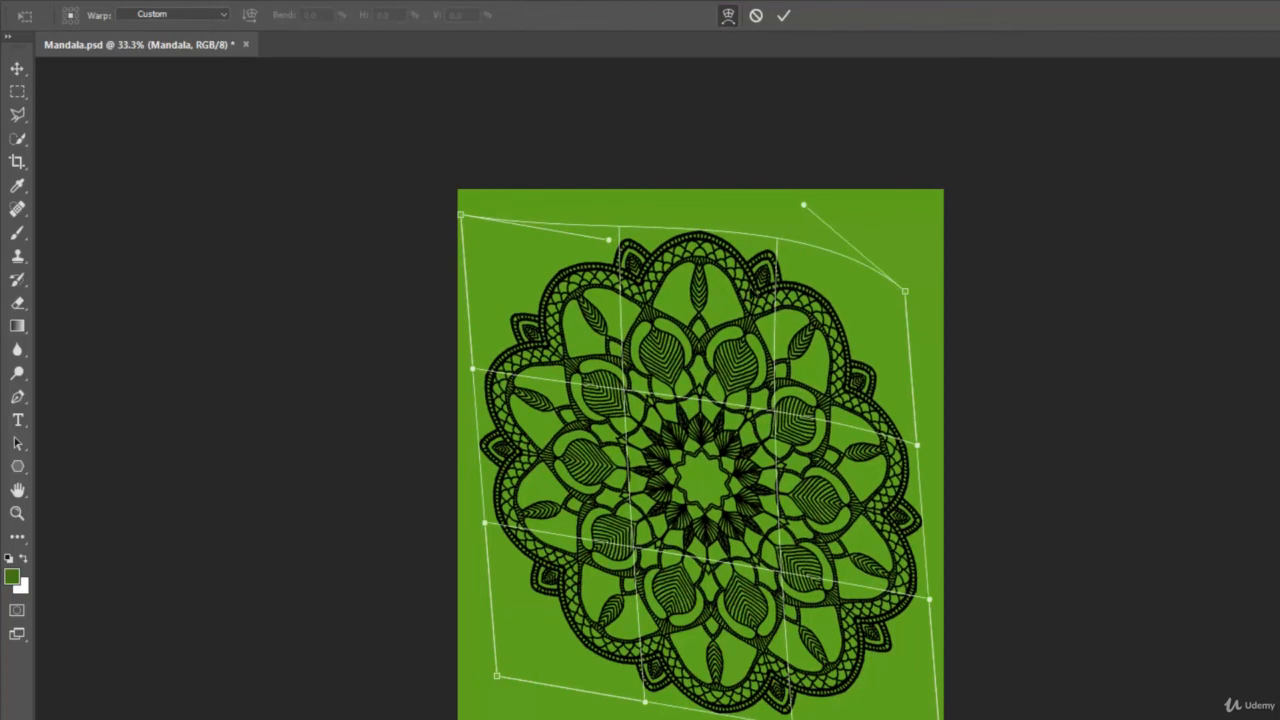
pyautogui.moveTo(608, 240); pyautogui.dragTo(586, 157)
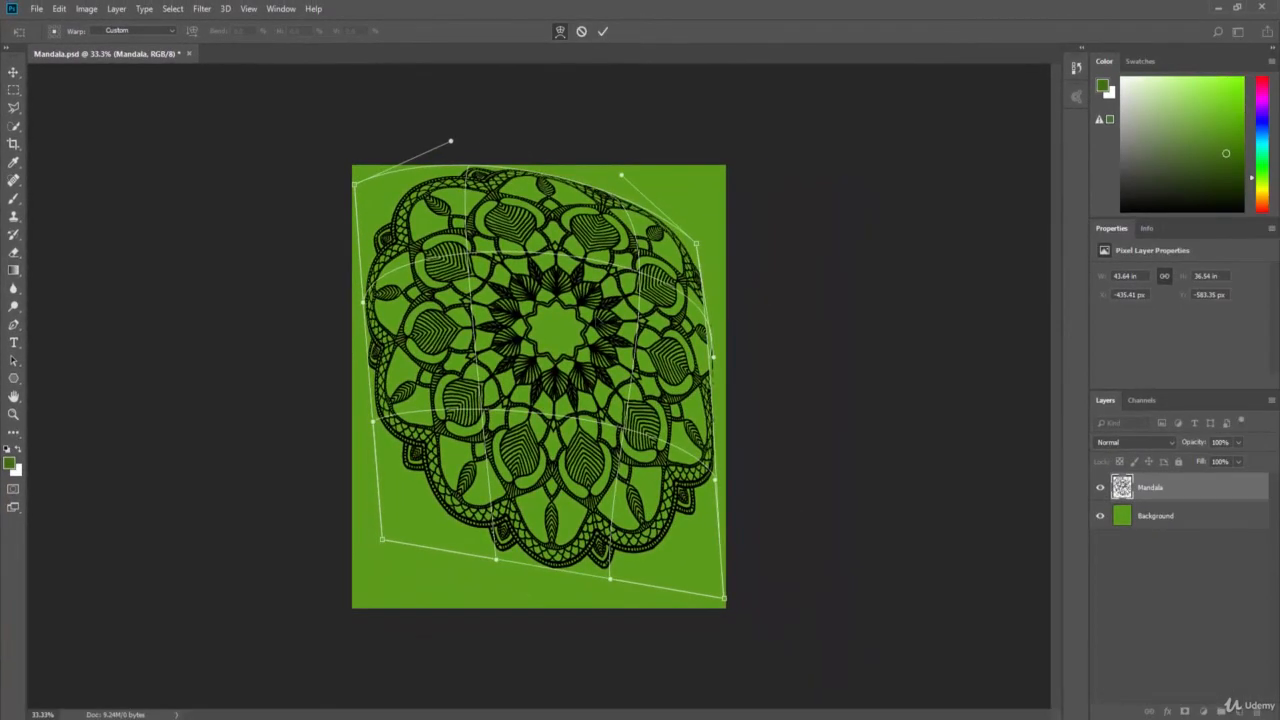
pyautogui.press('Escape')
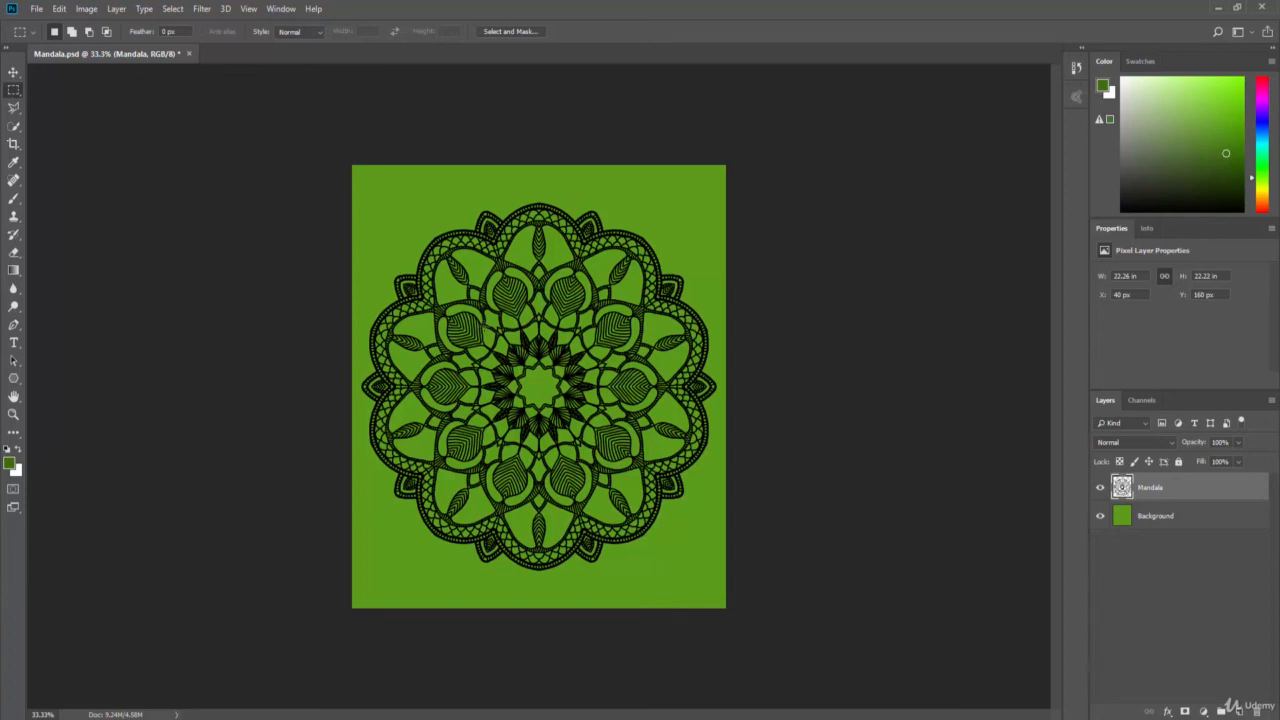
# Step: Select the mandala's central area, about 6.75 by 7.42 in, with a rectangular marquee and try rotating it around its centre
pyautogui.moveTo(487, 327); pyautogui.dragTo(595, 449)
pyautogui.click(57, 8)
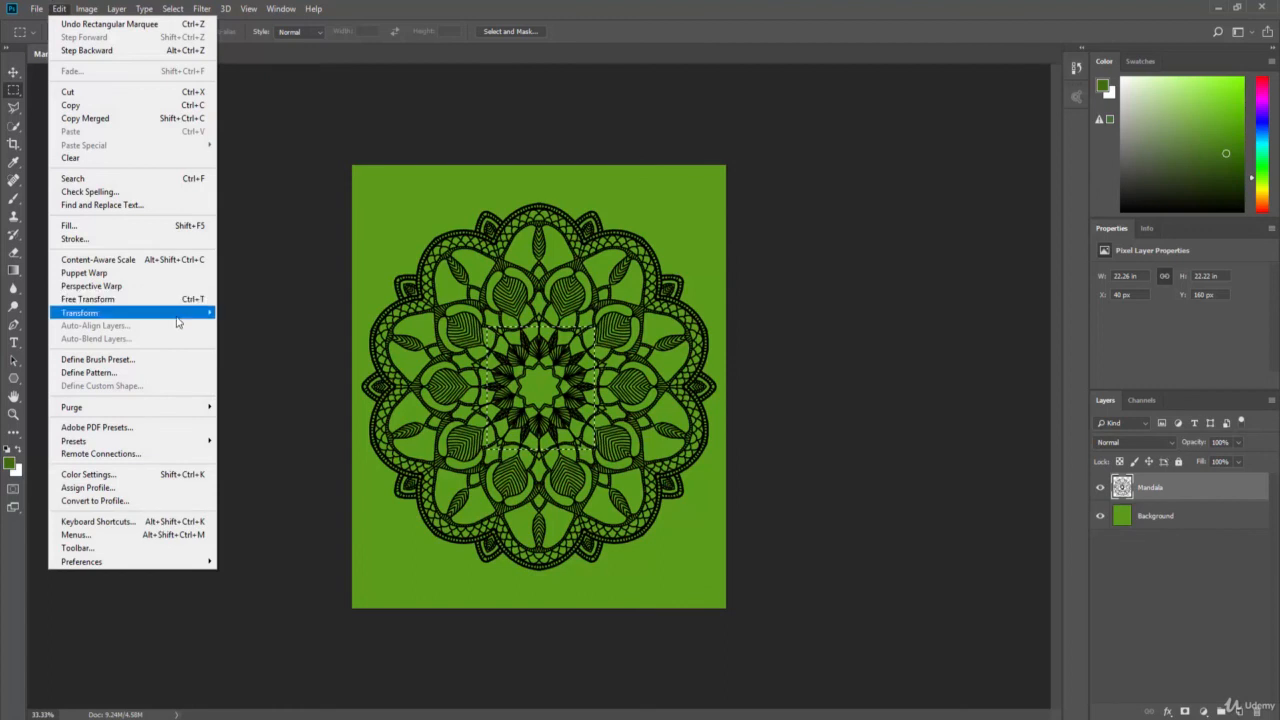
pyautogui.moveTo(188, 314)
pyautogui.click(240, 346)
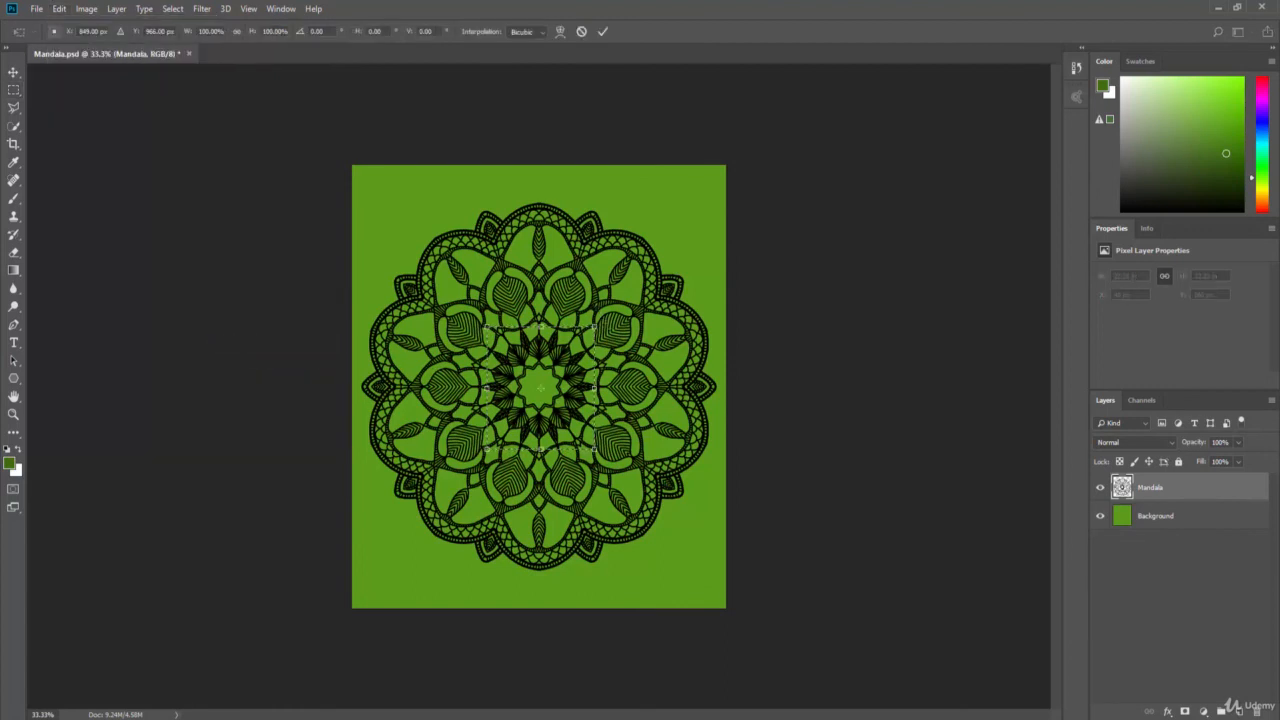
pyautogui.moveTo(648, 318); pyautogui.dragTo(630, 357)
pyautogui.press('Escape')
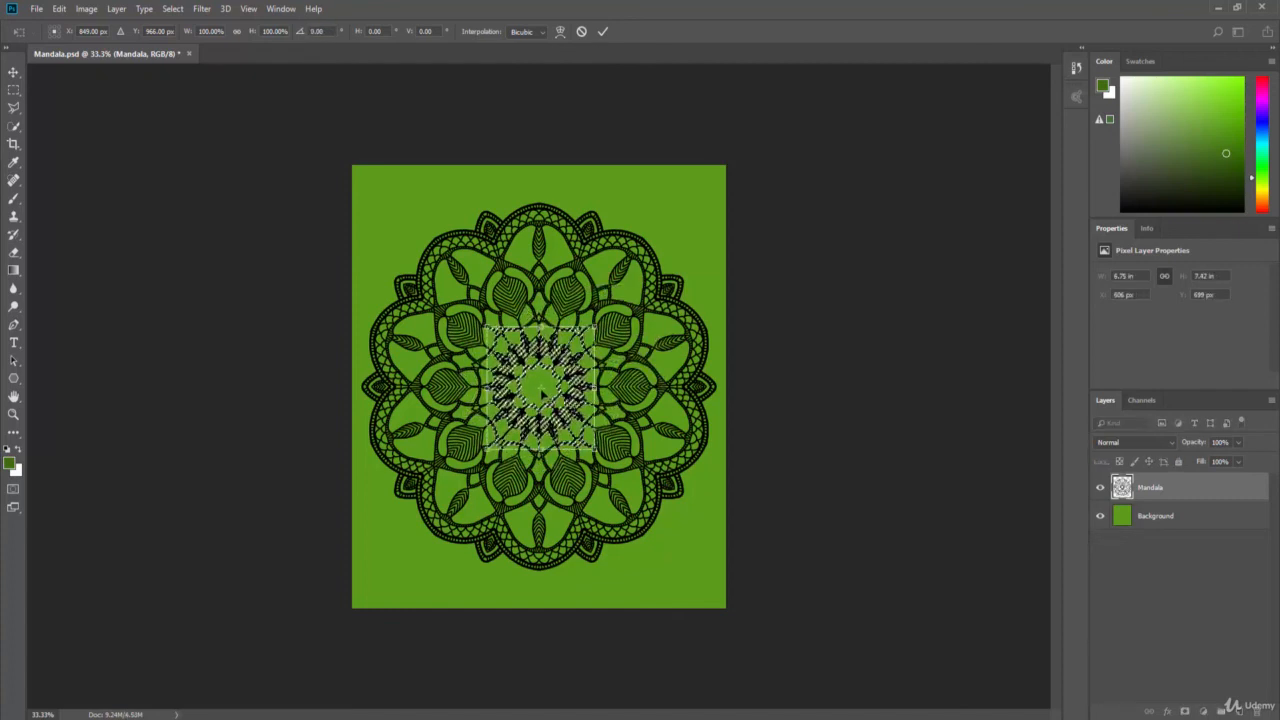
# Step: Try rotating the selected area about 26° around a reference point placed near X 96 px, Y 138 px, and cancel the transform
pyautogui.moveTo(488, 312); pyautogui.dragTo(373, 198)
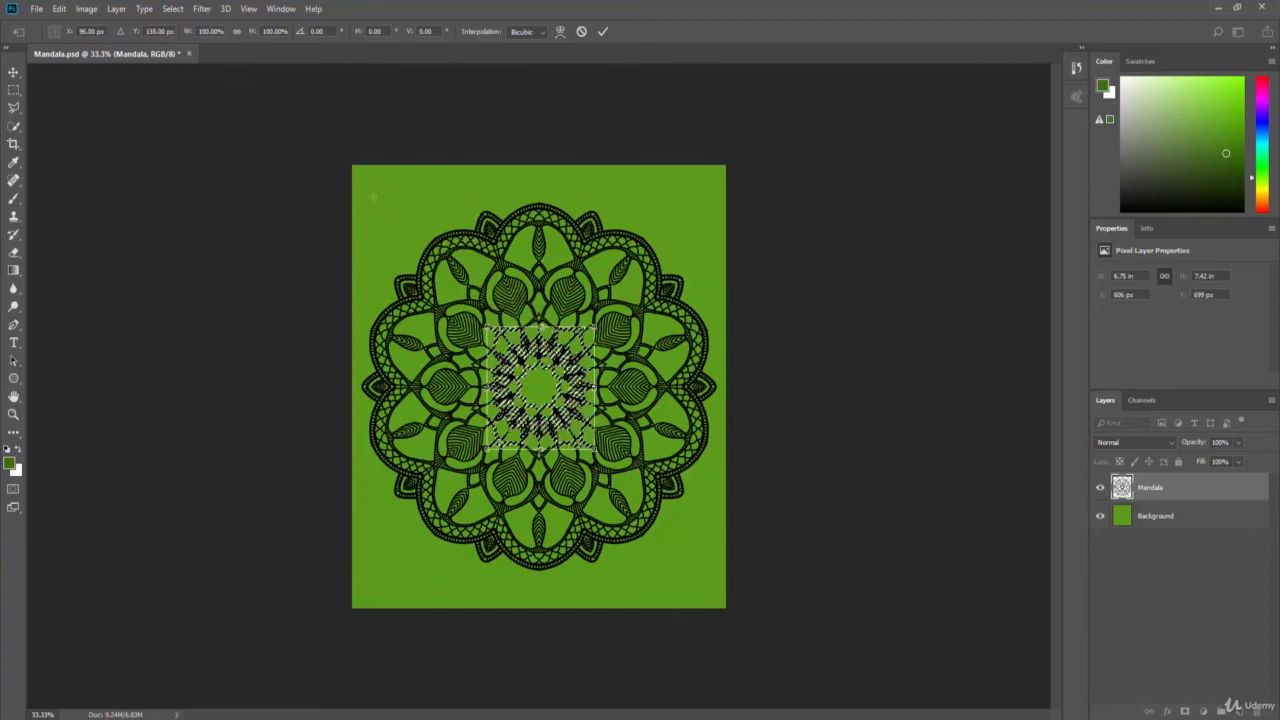
pyautogui.moveTo(620, 300); pyautogui.dragTo(548, 420)
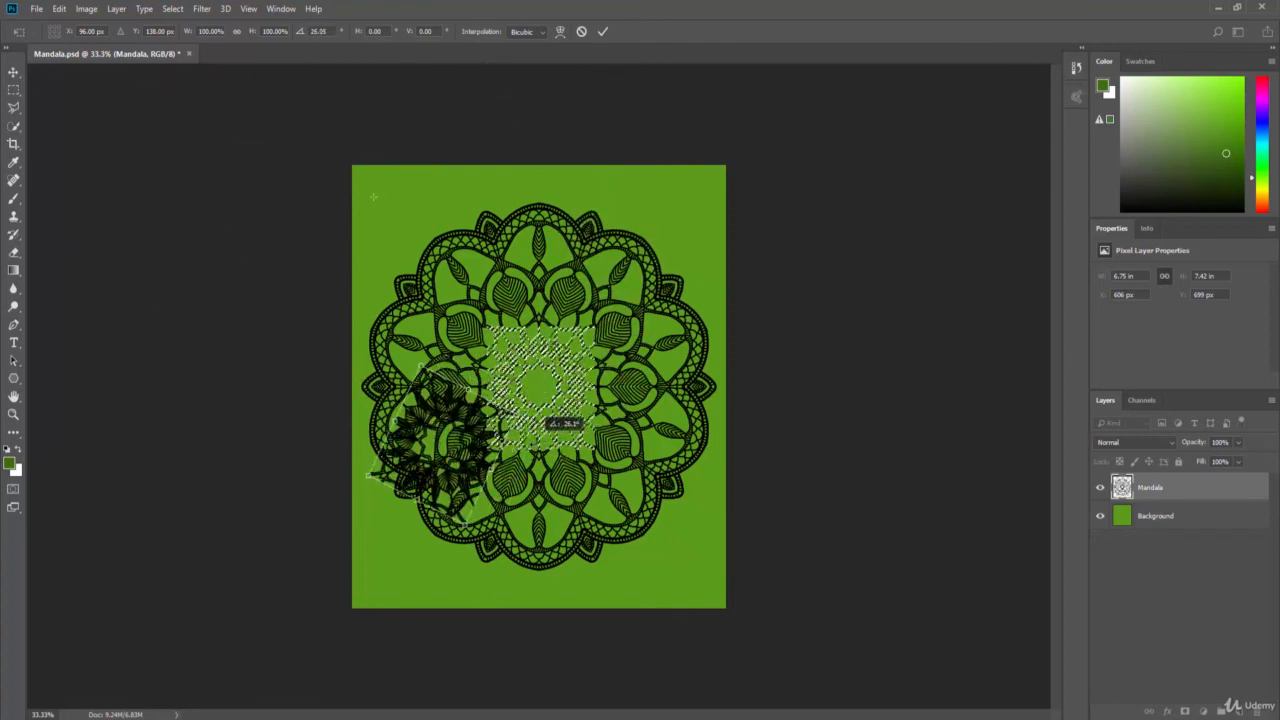
pyautogui.press('Escape')
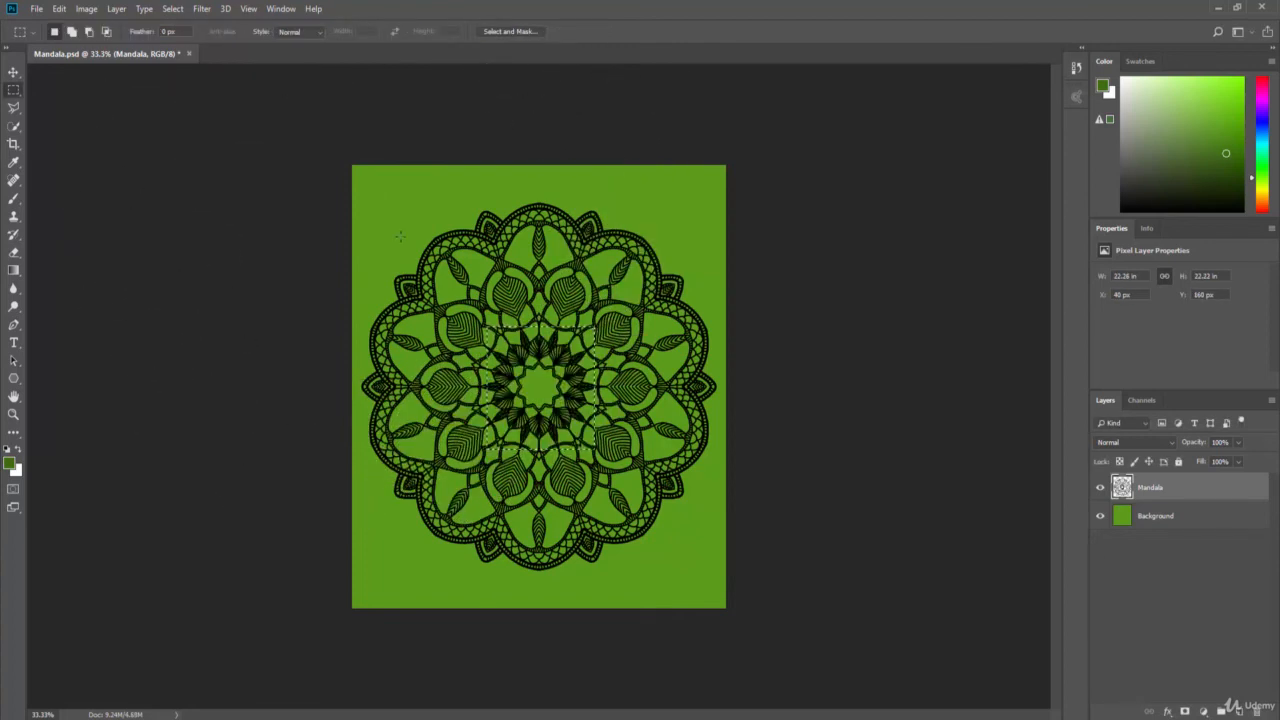